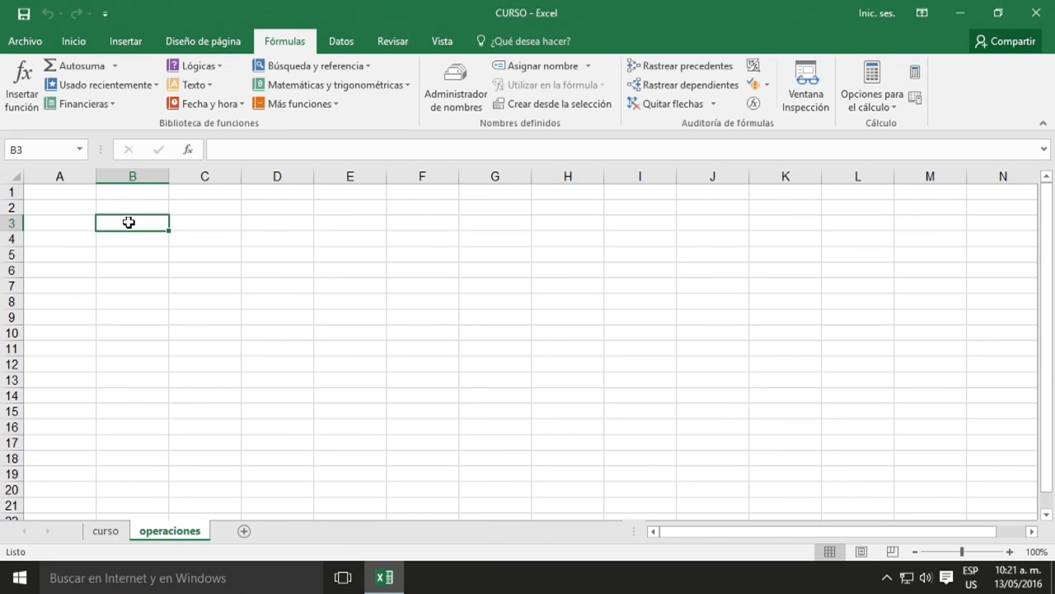
Enter the numbers 12, 13, 12, 12 and 1 down cells B2 to B6 of the operaciones sheet.
{"action": "left_click", "coordinate": [129, 208]}
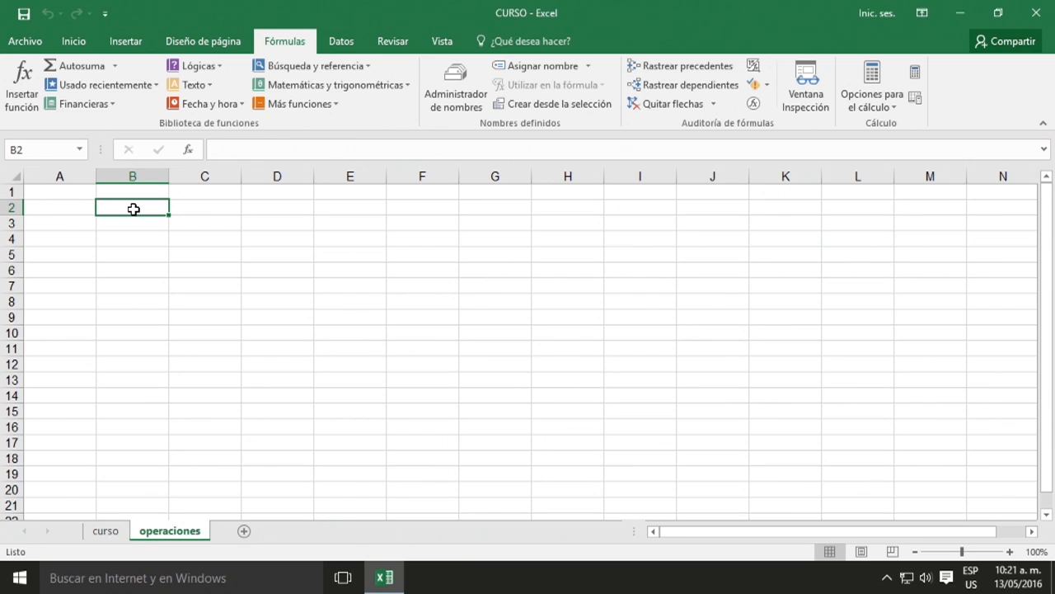
{"action": "type", "text": "12"}
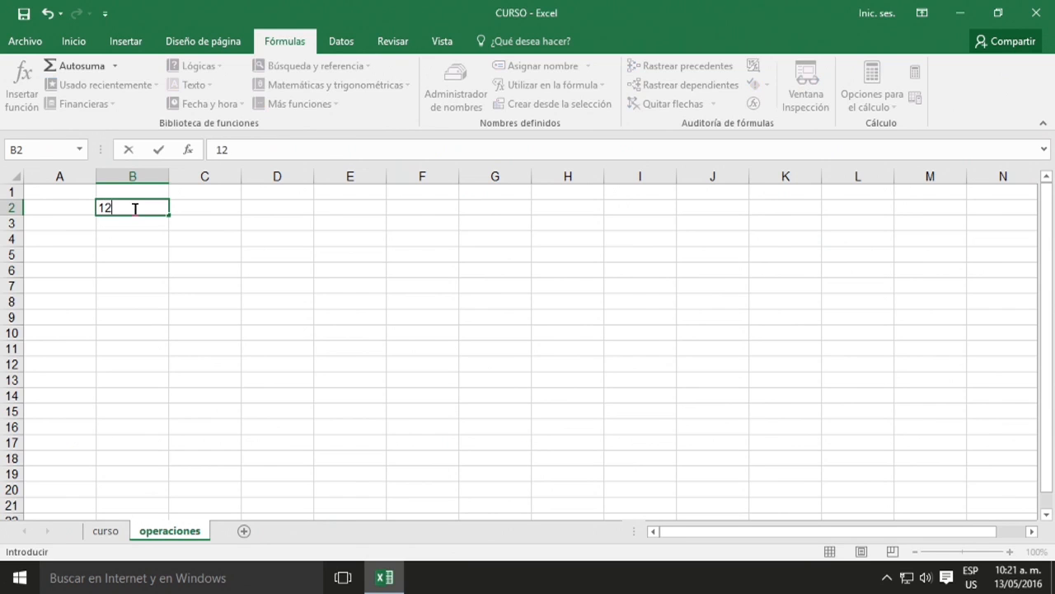
{"action": "key", "text": "Return"}
{"action": "type", "text": "13"}
{"action": "key", "text": "Return"}
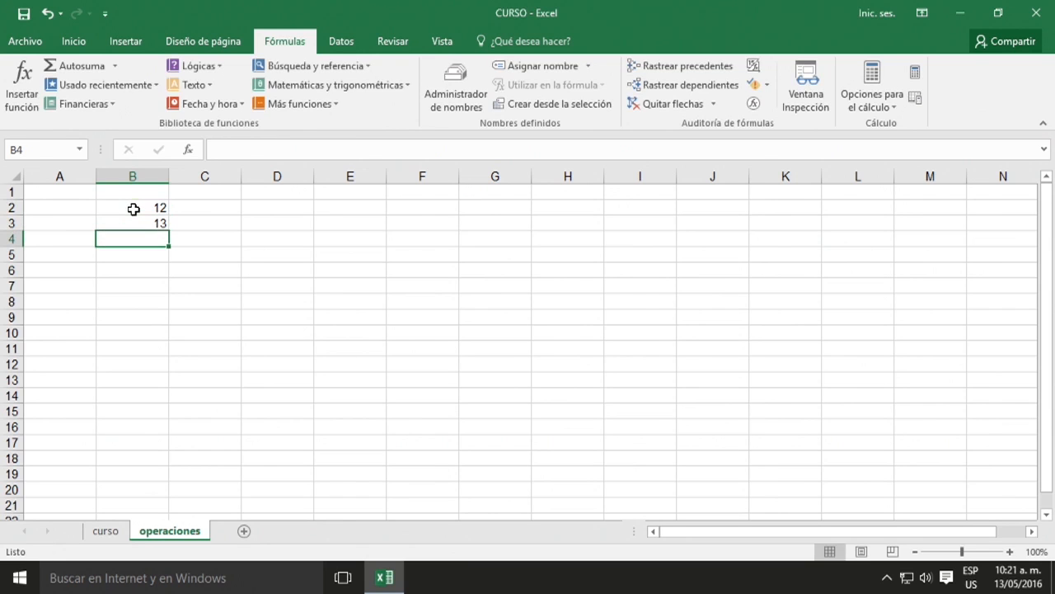
{"action": "type", "text": "12"}
{"action": "key", "text": "Return"}
{"action": "type", "text": "12"}
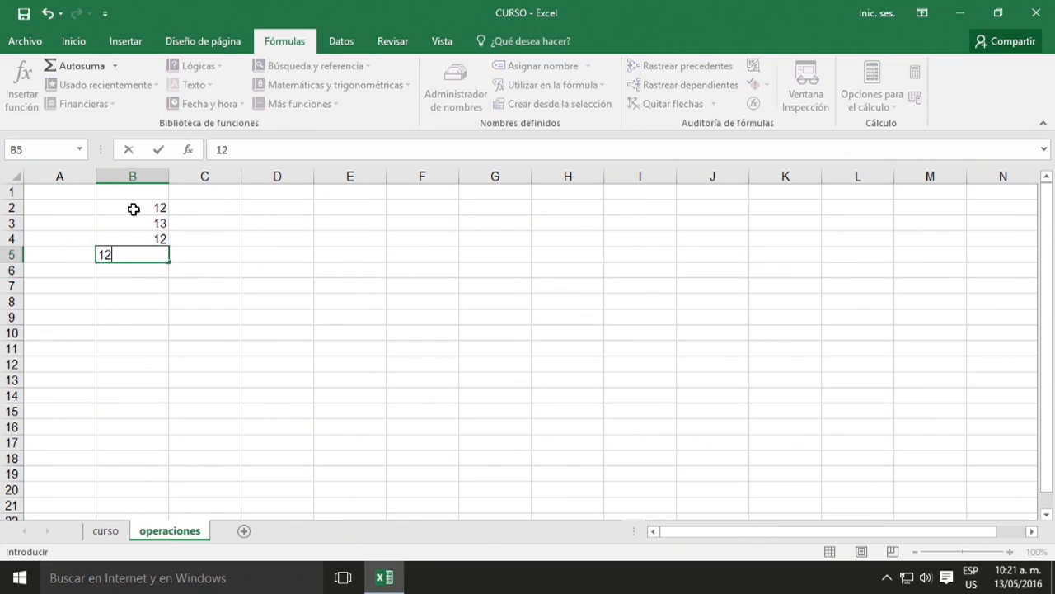
{"action": "key", "text": "Return"}
{"action": "type", "text": "1"}
{"action": "key", "text": "Return"}
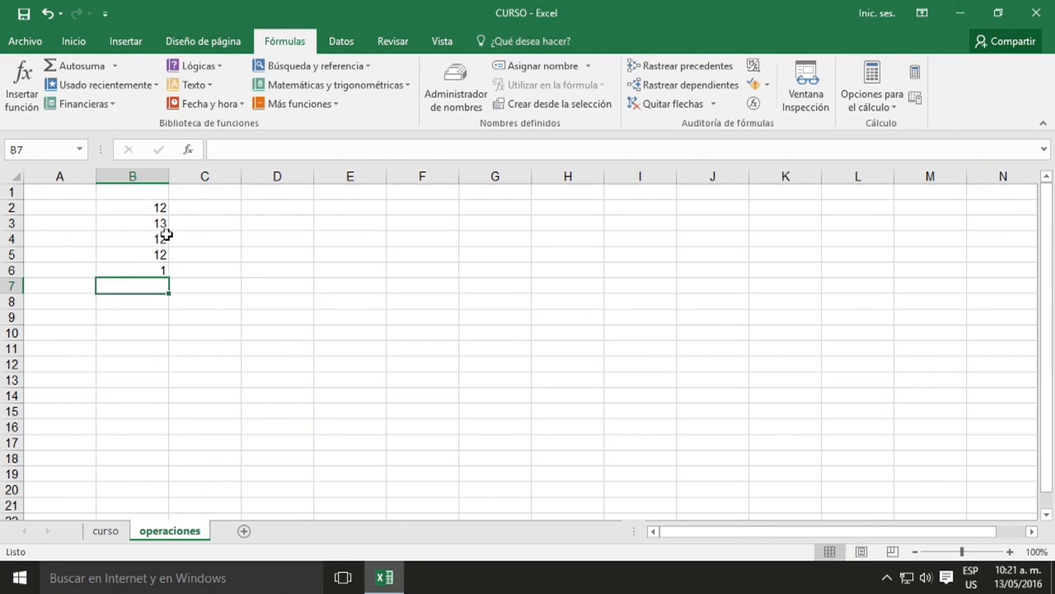
Change the value of cell B3 to 15.
{"action": "left_click", "coordinate": [159, 223]}
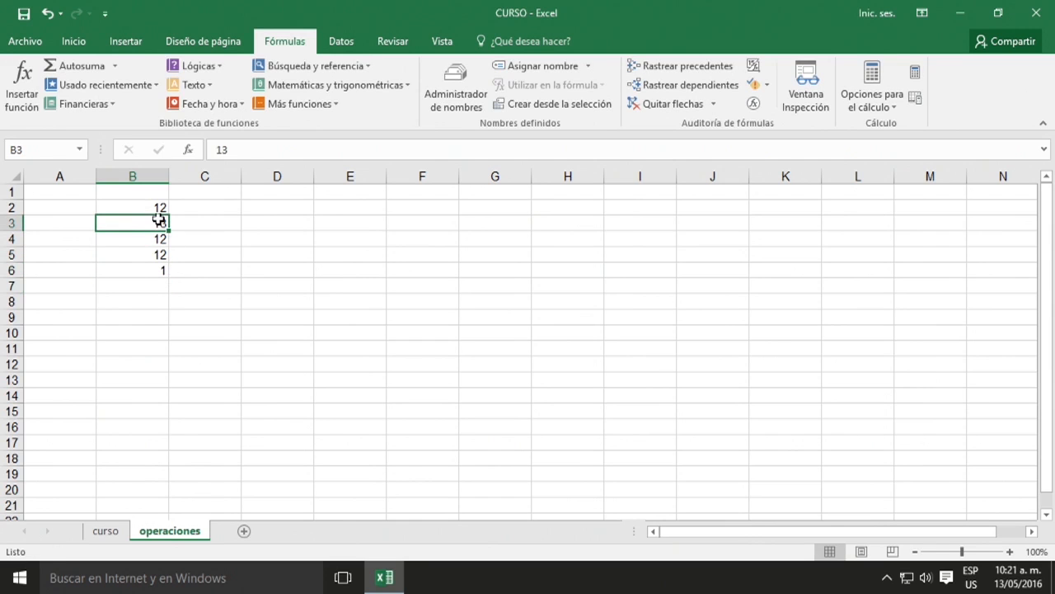
{"action": "type", "text": "15"}
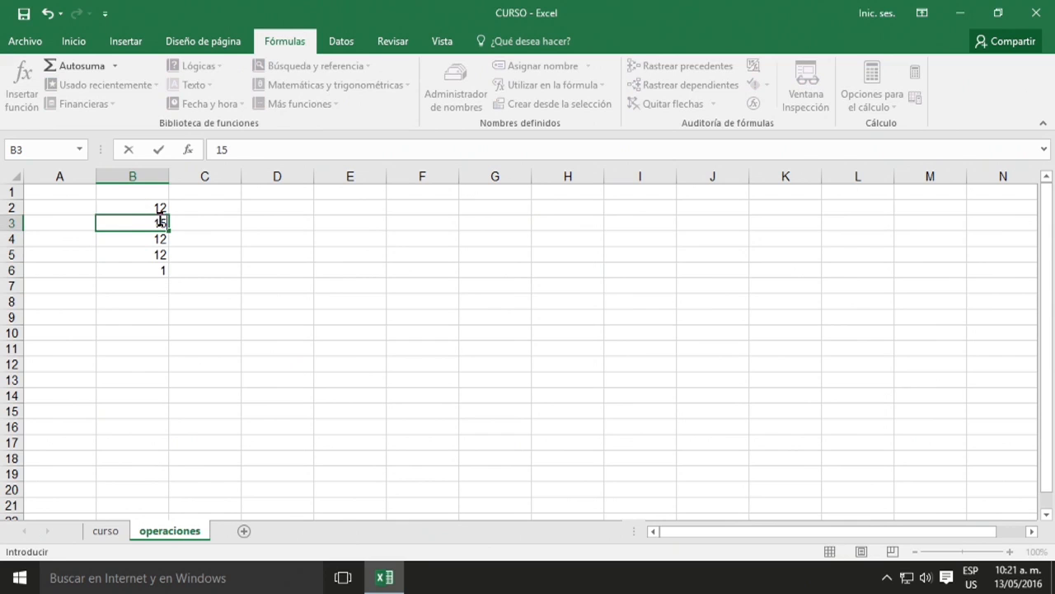
{"action": "key", "text": "Return"}
{"action": "key", "text": "Down"}
{"action": "key", "text": "Down"}
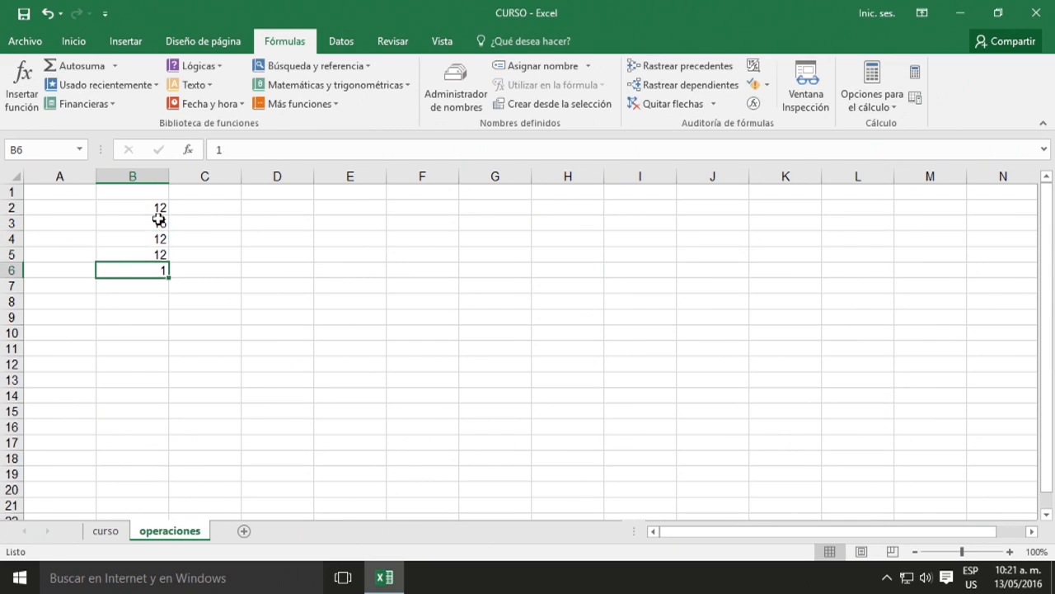
{"action": "key", "text": "Down"}
{"action": "key", "text": "Down"}
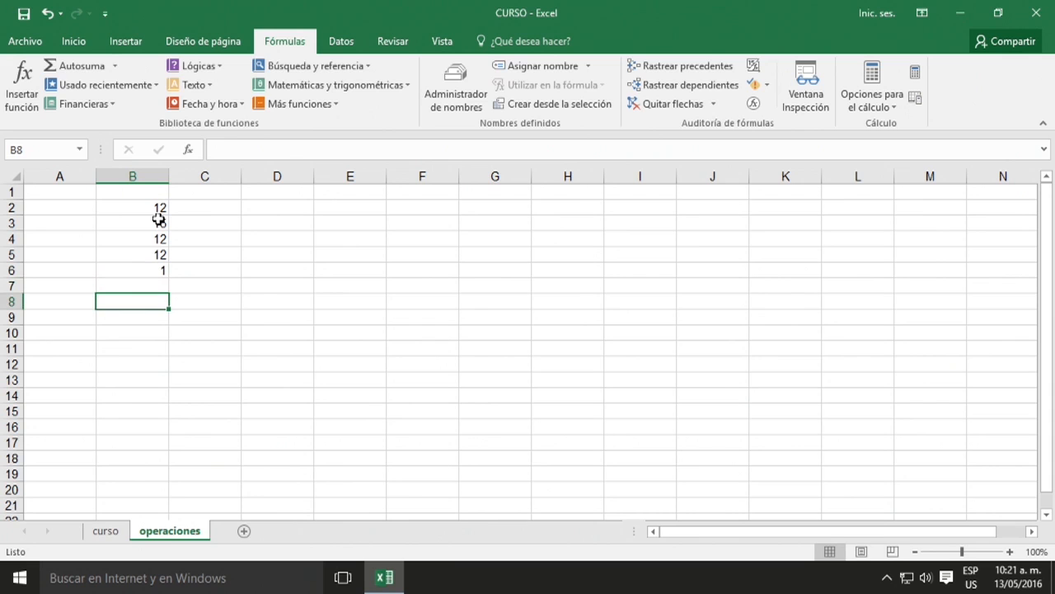
Enter the formula =7+8 in cell D3 and show it in the formula bar.
{"action": "left_click", "coordinate": [150, 212]}
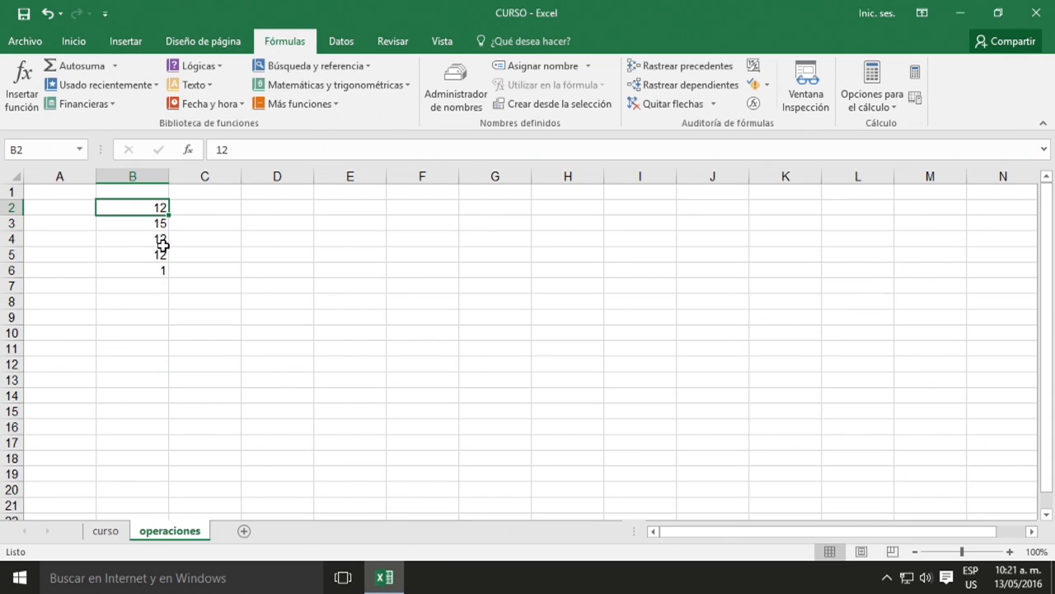
{"action": "left_click", "coordinate": [218, 227]}
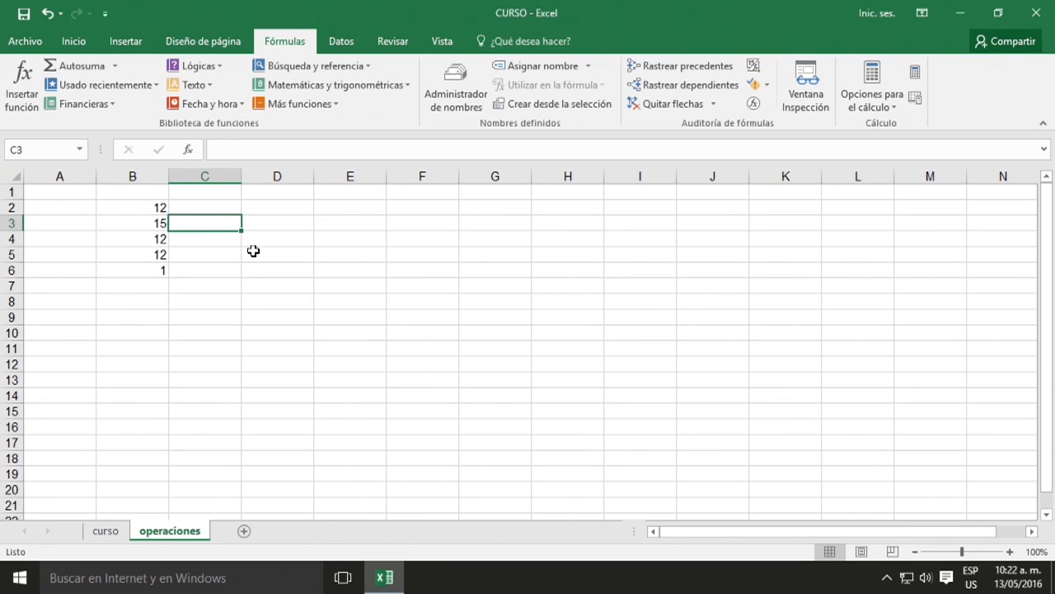
{"action": "left_click", "coordinate": [277, 229]}
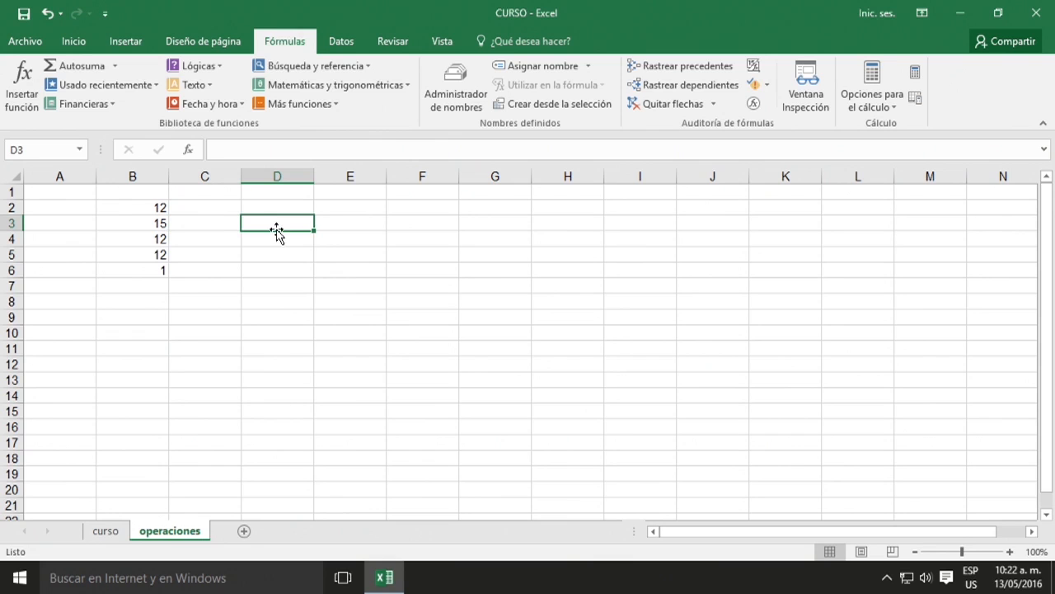
{"action": "type", "text": "+"}
{"action": "key", "text": "BackSpace"}
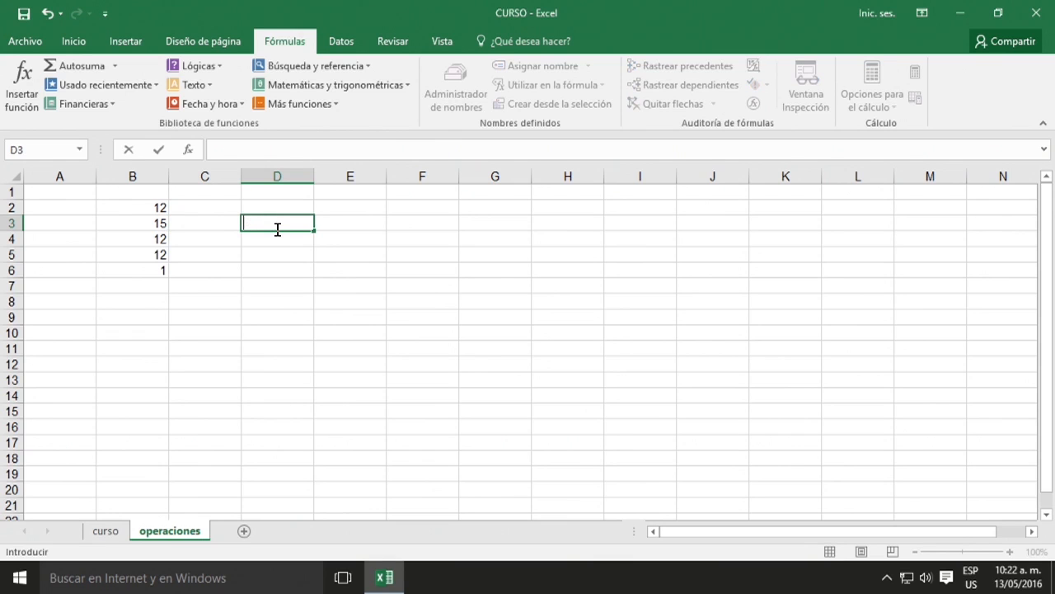
{"action": "type", "text": "=7"}
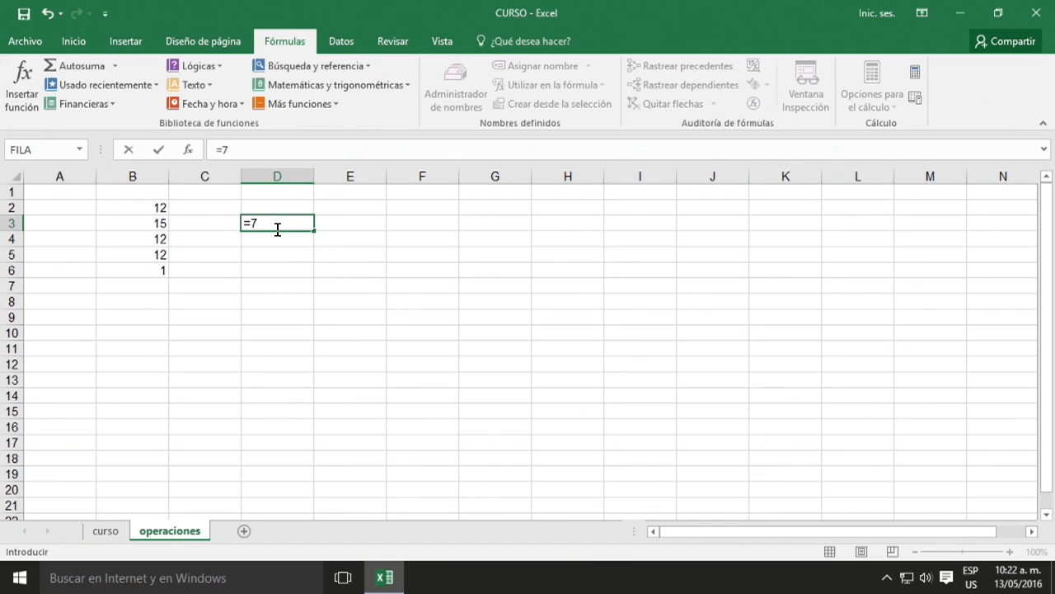
{"action": "type", "text": "+8"}
{"action": "key", "text": "Return"}
{"action": "left_click", "coordinate": [276, 220]}
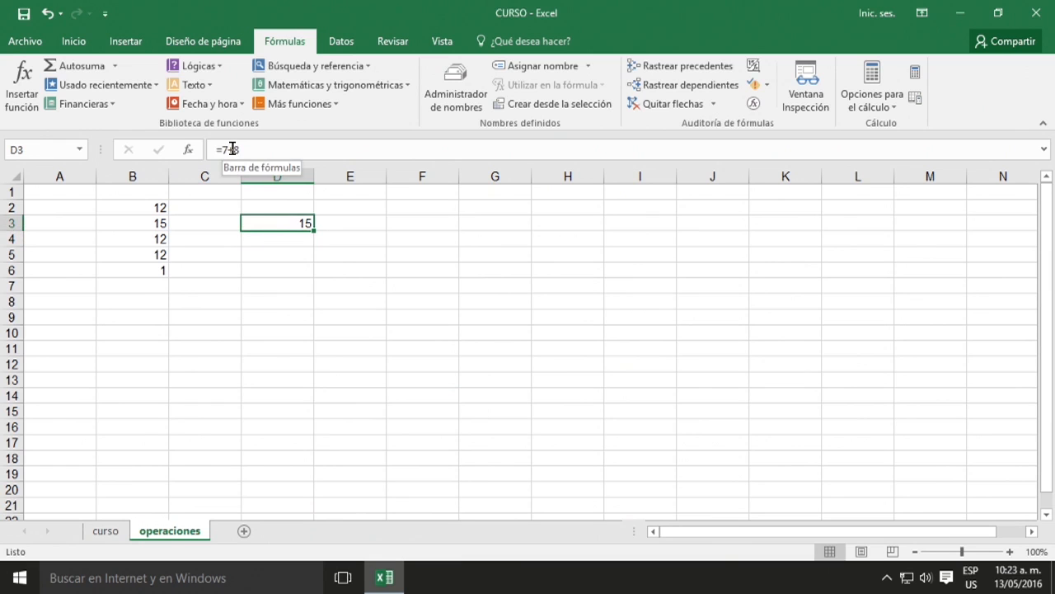
Enter 8 in cell D4 and 7 in cell D5.
{"action": "left_click", "coordinate": [277, 238]}
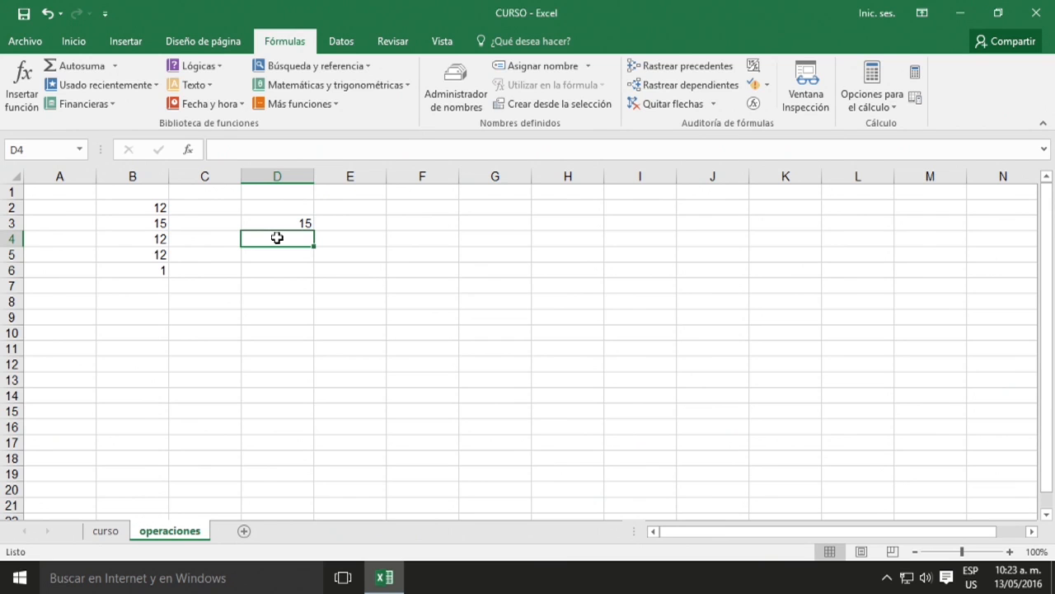
{"action": "type", "text": "8"}
{"action": "key", "text": "Return"}
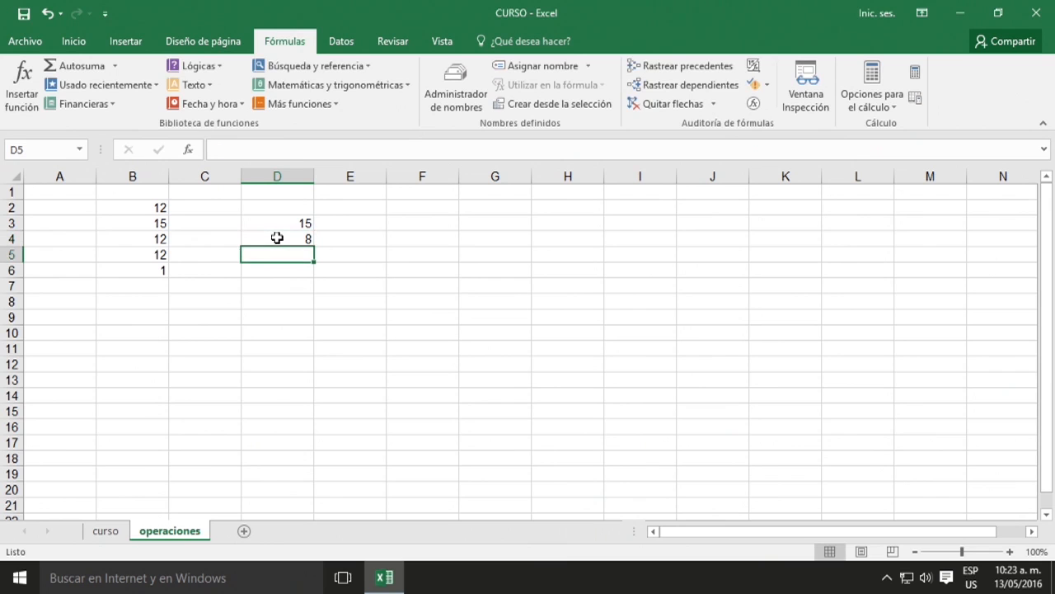
{"action": "type", "text": "7"}
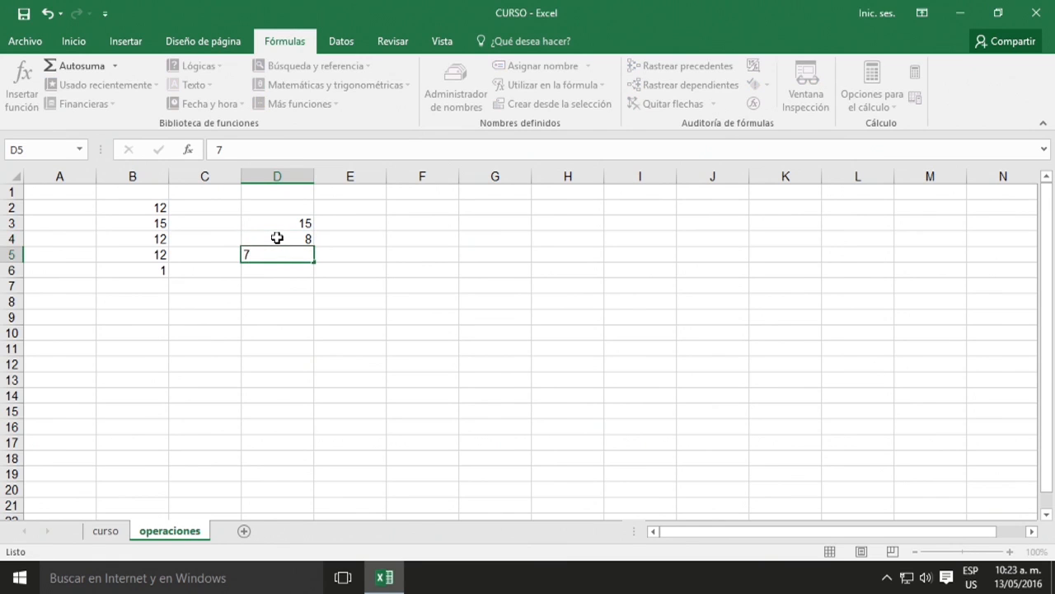
{"action": "key", "text": "Up"}
Add the two numbers by cell reference in E4 with the formula =D4+D5.
{"action": "key", "text": "Right"}
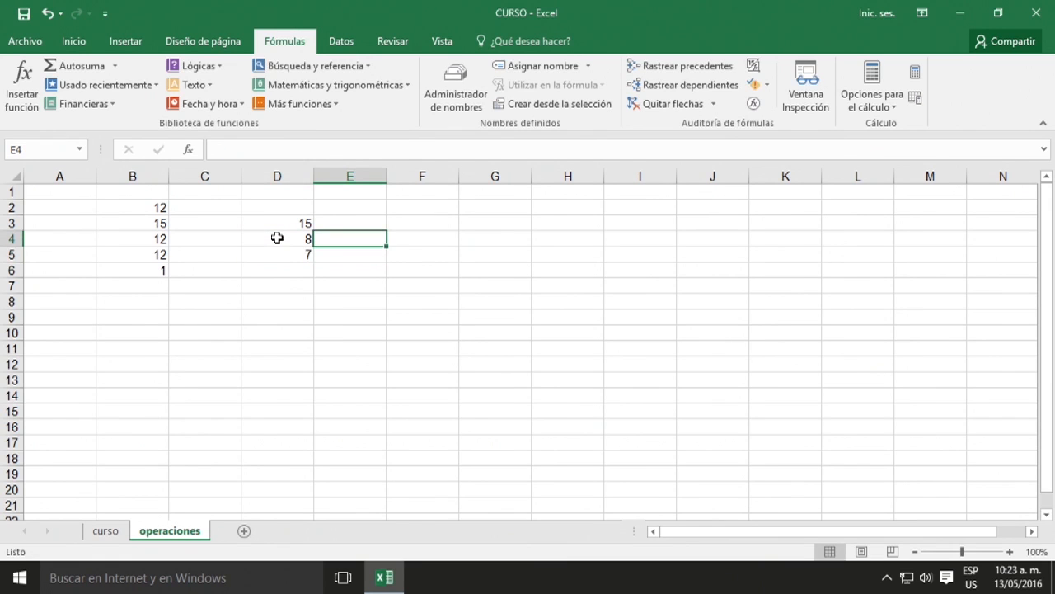
{"action": "type", "text": "="}
{"action": "left_click", "coordinate": [290, 238]}
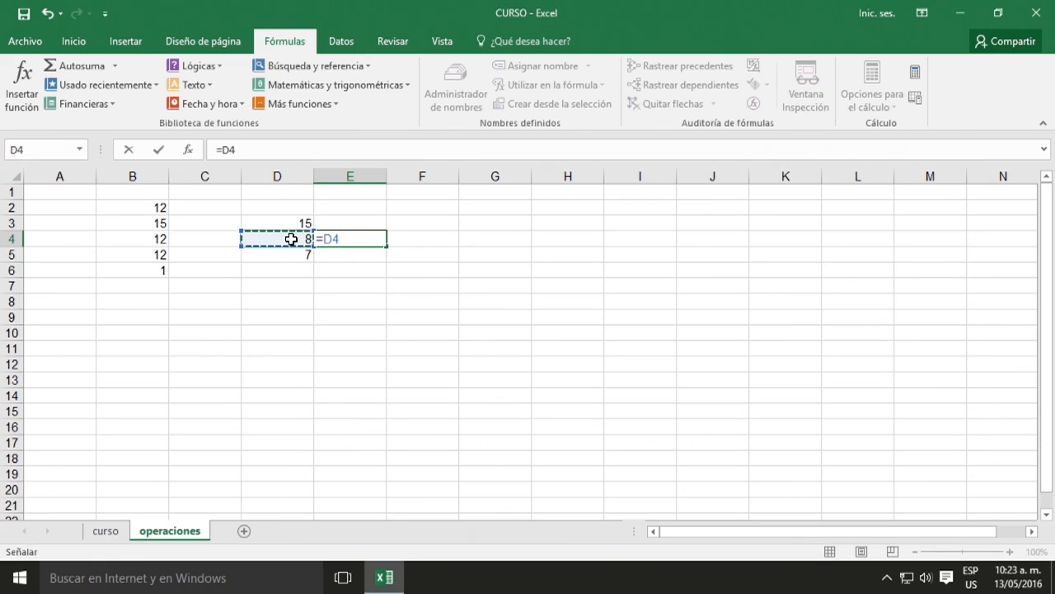
{"action": "type", "text": "+"}
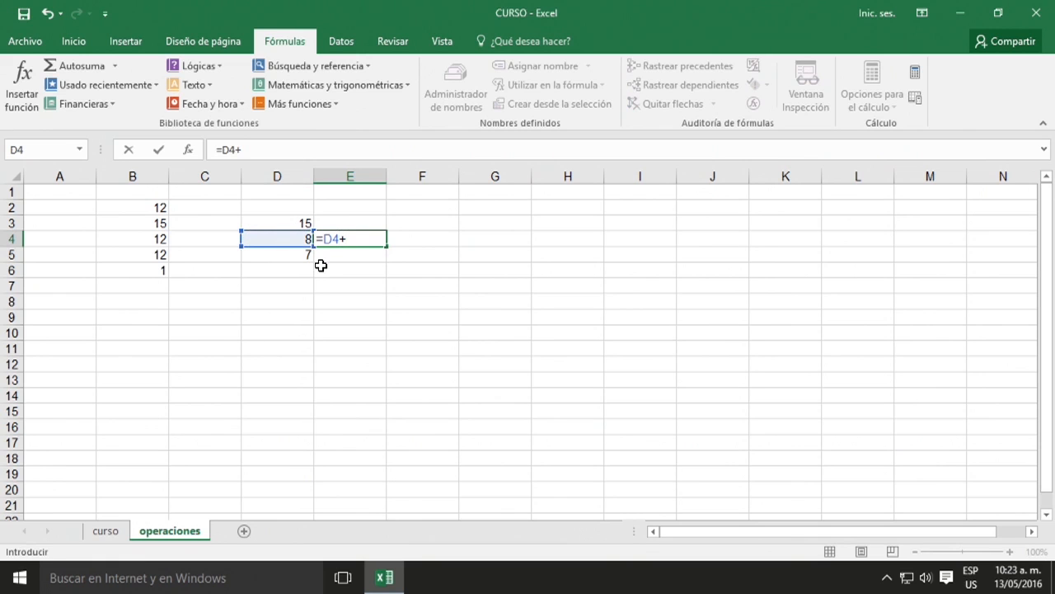
{"action": "left_click", "coordinate": [298, 255]}
{"action": "key", "text": "Return"}
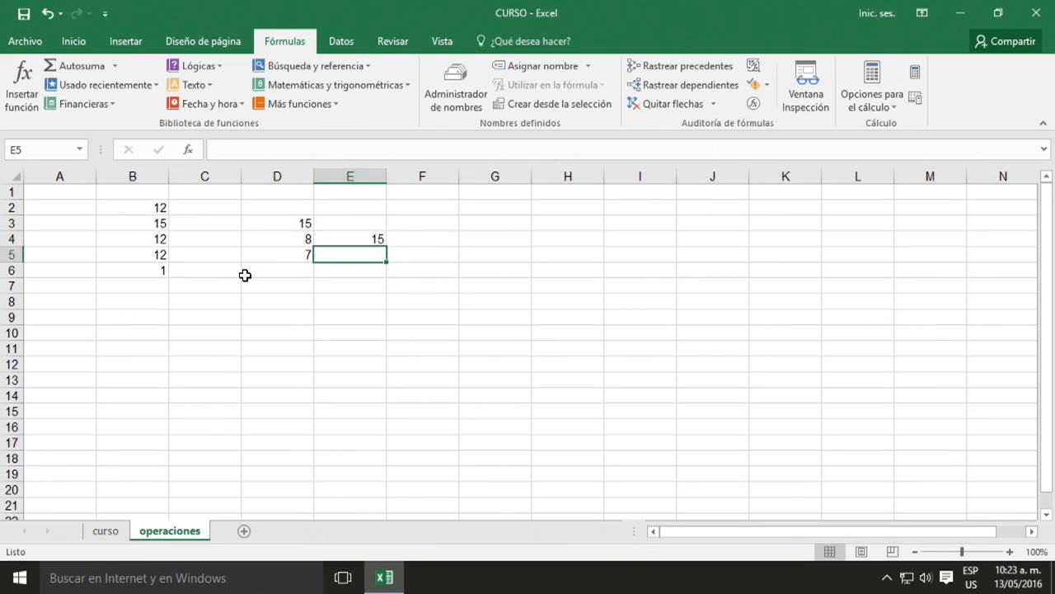
Compare the contents of D3 and E4 in the formula bar, along with the source cells D4 and D5.
{"action": "left_click", "coordinate": [299, 224]}
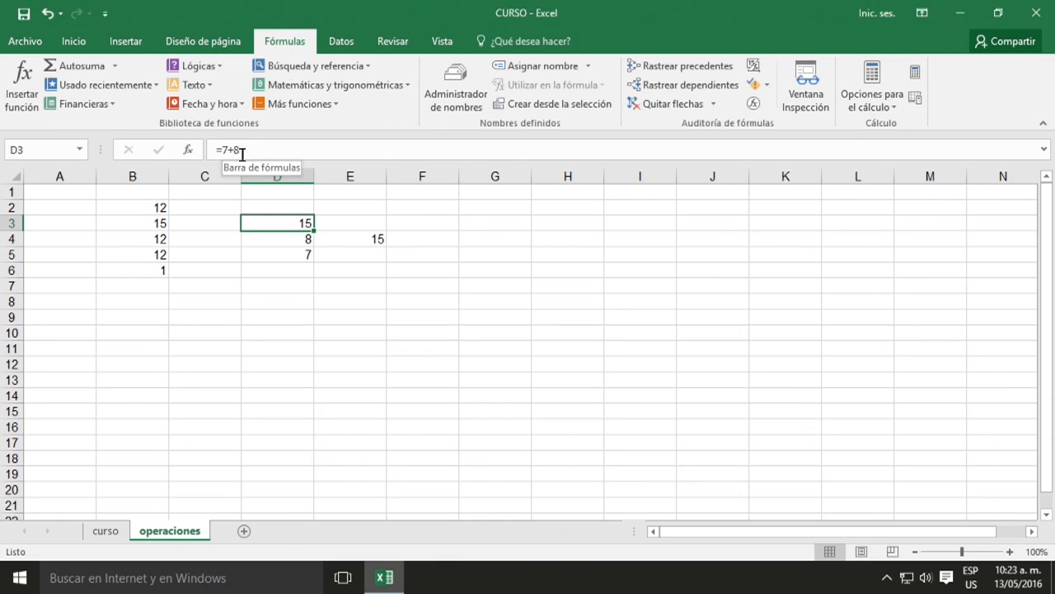
{"action": "left_click", "coordinate": [306, 238]}
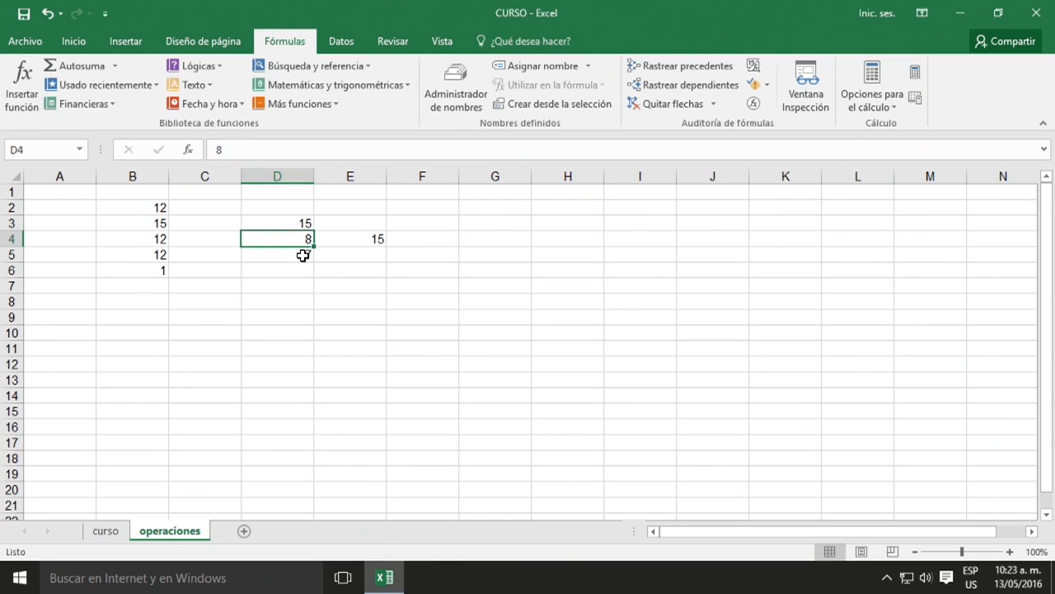
{"action": "left_click", "coordinate": [302, 256]}
{"action": "type", "text": "7"}
{"action": "left_click", "coordinate": [302, 239]}
{"action": "left_click", "coordinate": [325, 238]}
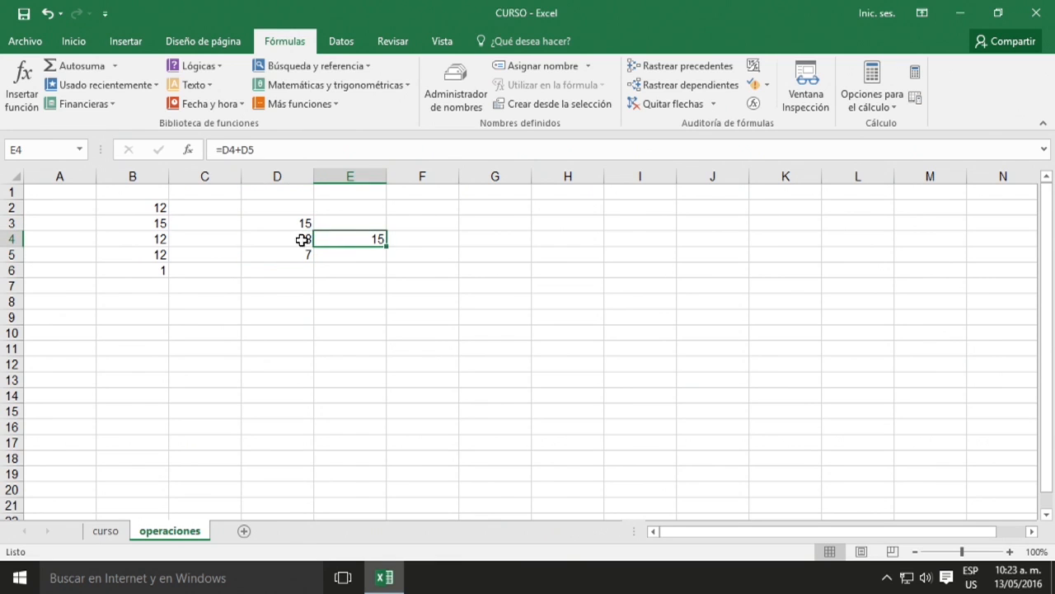
{"action": "left_click", "coordinate": [302, 239]}
{"action": "left_click", "coordinate": [292, 256]}
{"action": "left_click", "coordinate": [334, 239]}
Enter the text Telmex in cell D6 and reselect that cell.
{"action": "left_click", "coordinate": [282, 278]}
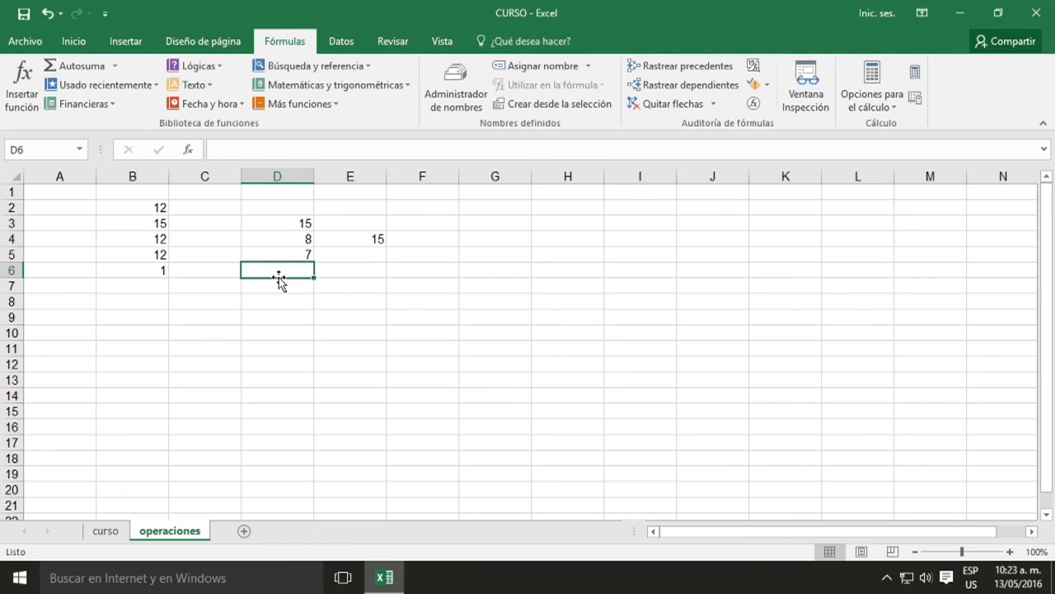
{"action": "type", "text": "Telmex"}
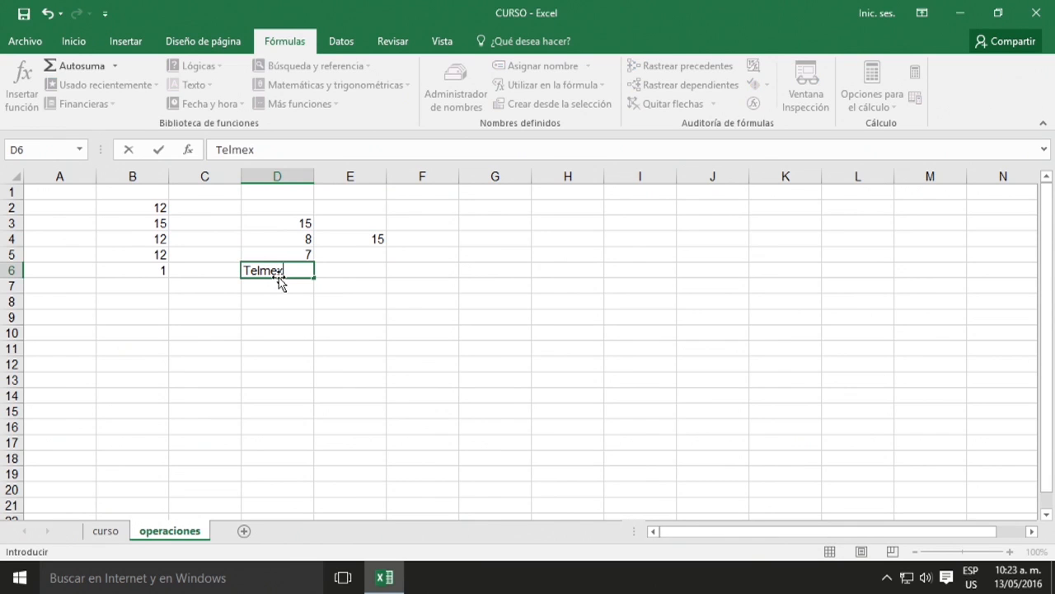
{"action": "left_click", "coordinate": [349, 268]}
{"action": "left_click", "coordinate": [271, 267]}
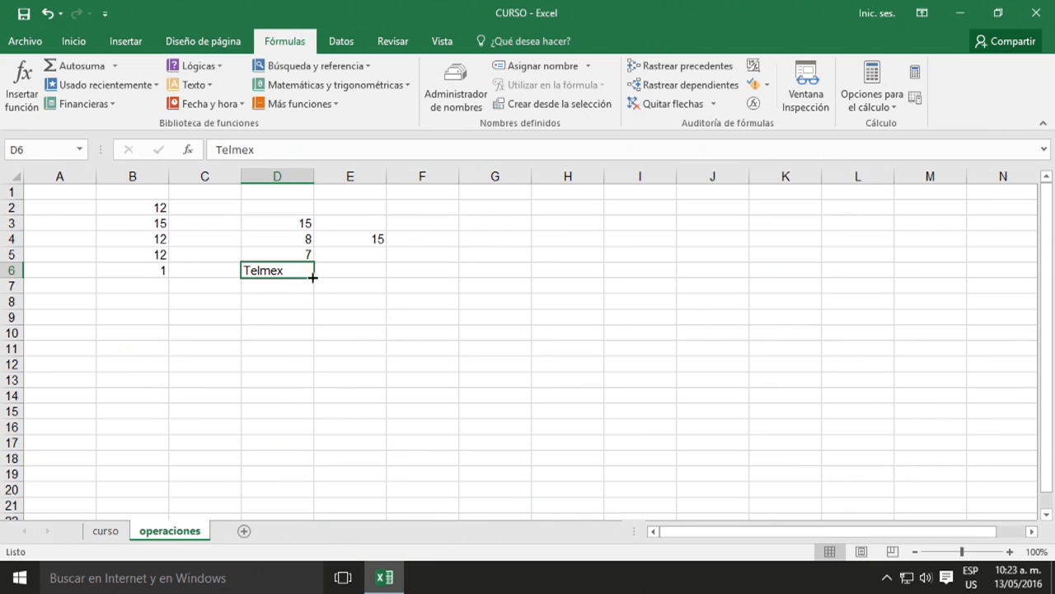
Fill a small number block with 1 and 2 in D8 and D9, and 3 and 4 in E8 and E9.
{"action": "left_click", "coordinate": [281, 314]}
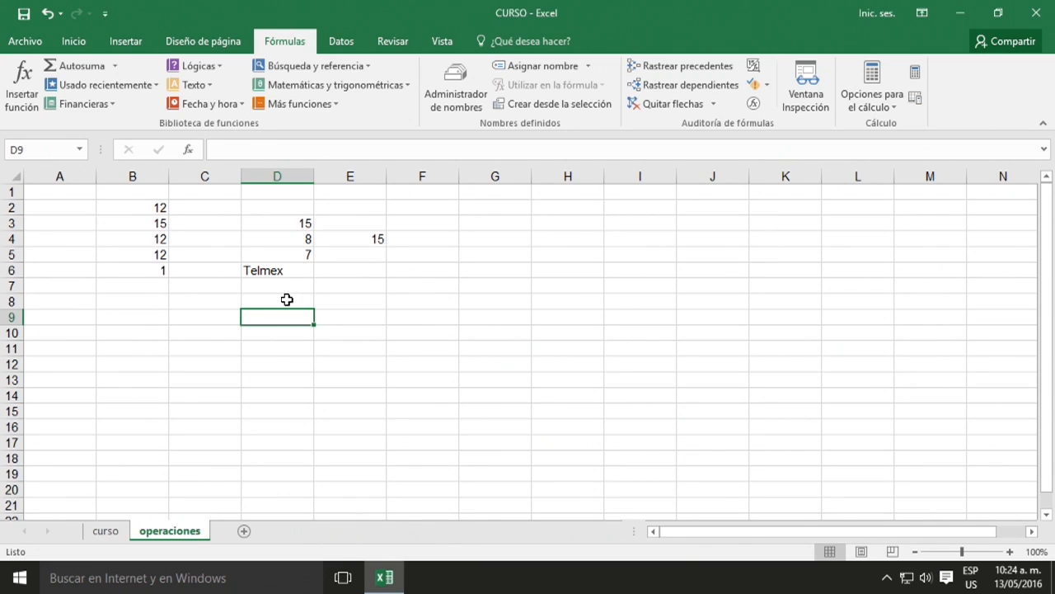
{"action": "left_click", "coordinate": [286, 300]}
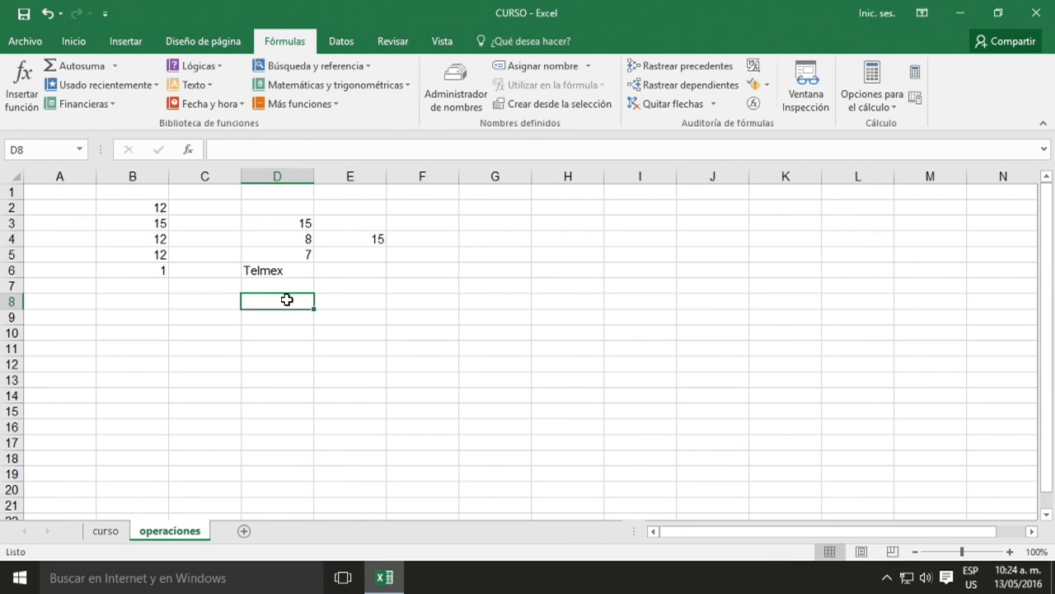
{"action": "type", "text": "1"}
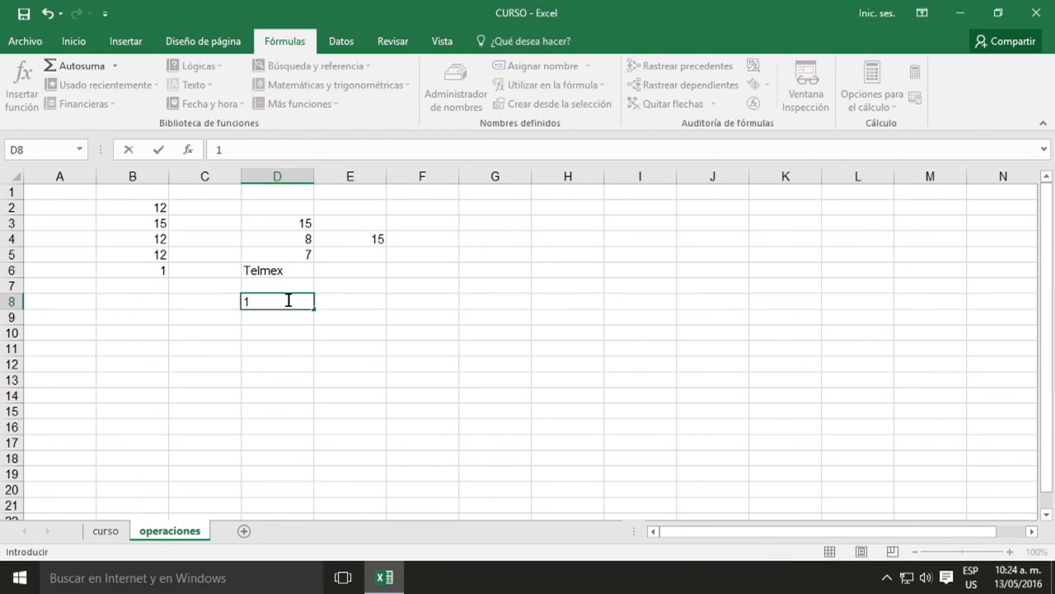
{"action": "key", "text": "Return"}
{"action": "type", "text": "2"}
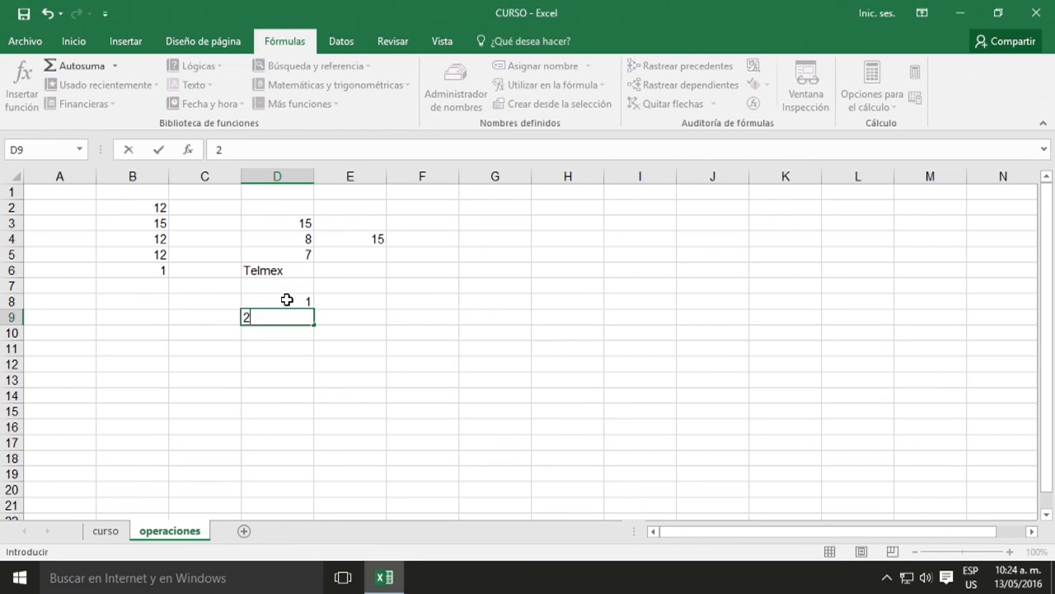
{"action": "key", "text": "Right"}
{"action": "key", "text": "Up"}
{"action": "type", "text": "3"}
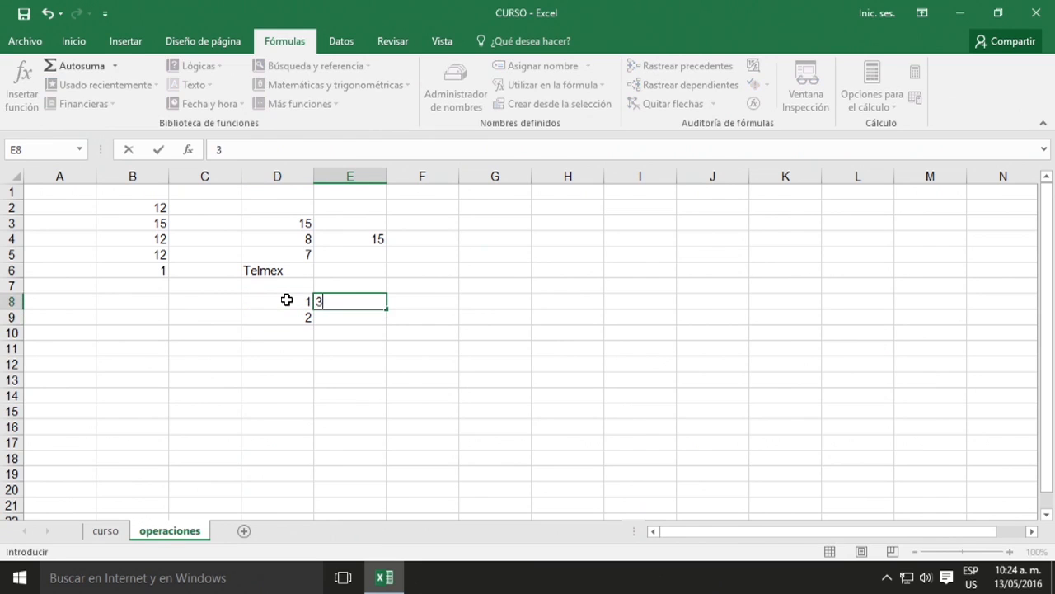
{"action": "key", "text": "Return"}
{"action": "type", "text": "4"}
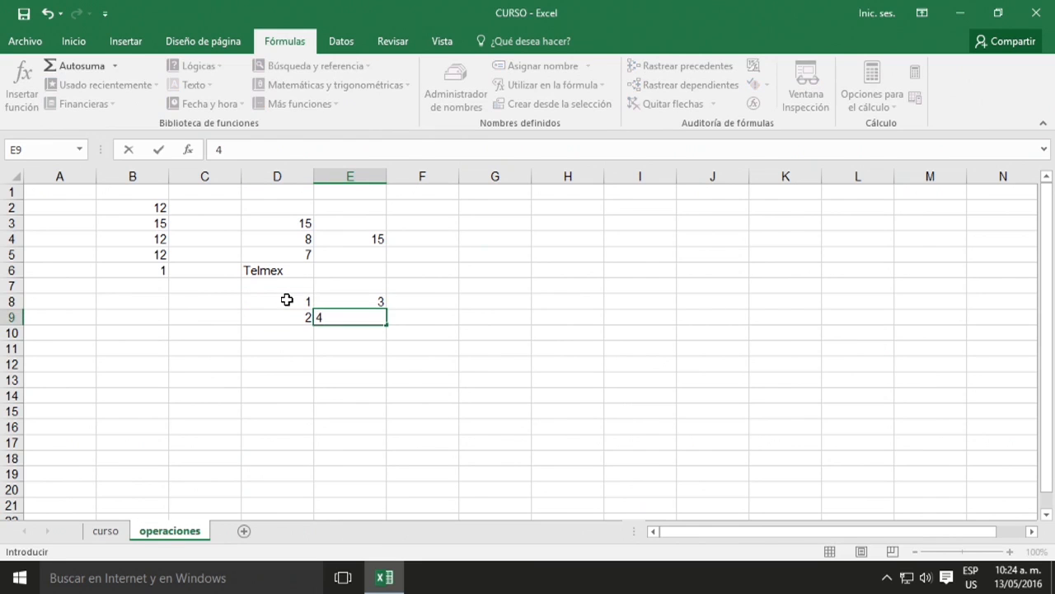
{"action": "left_click", "coordinate": [420, 303]}
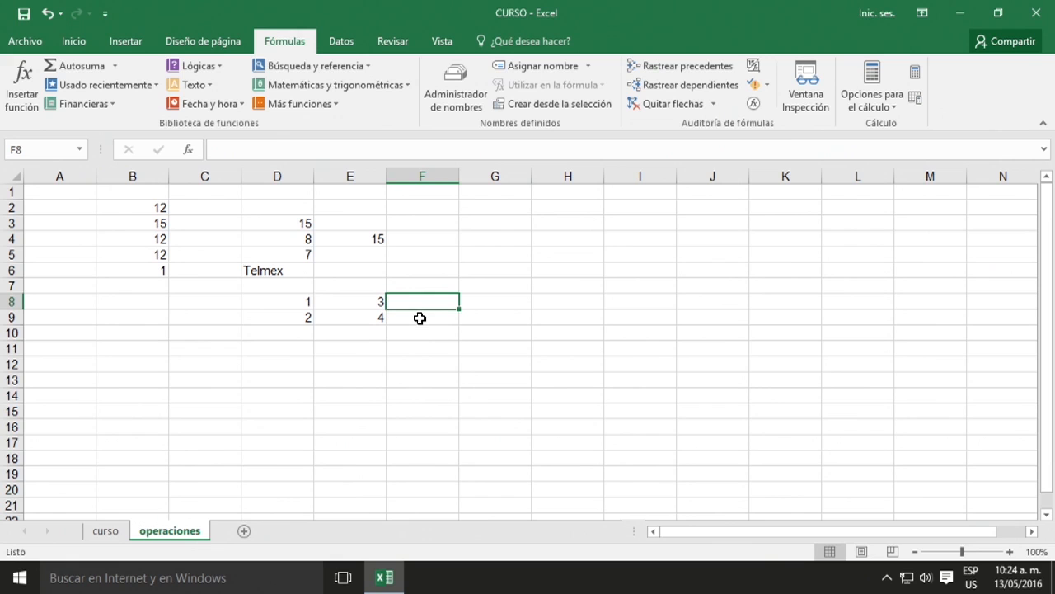
Enter a reference to D8 in cell F8 with the formula =D8 and reselect that cell.
{"action": "type", "text": "="}
{"action": "key", "text": "BackSpace"}
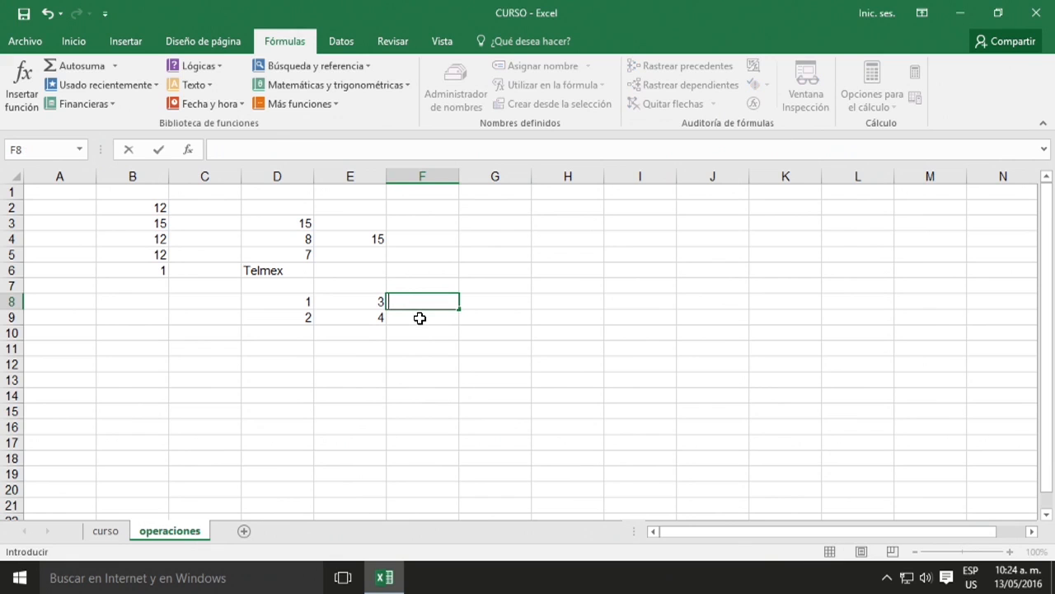
{"action": "type", "text": "="}
{"action": "left_click", "coordinate": [295, 302]}
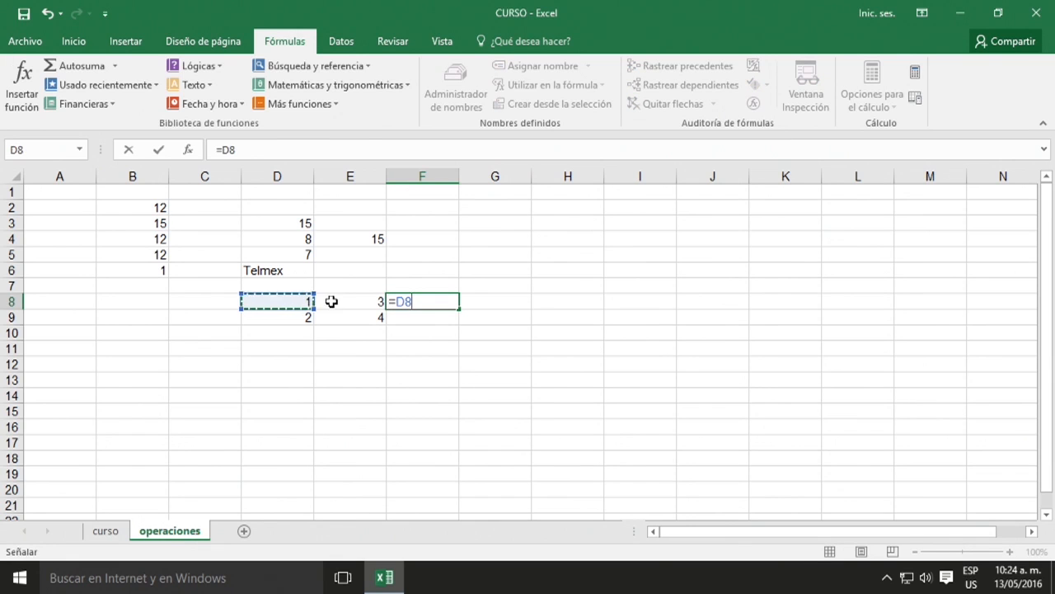
{"action": "left_click", "coordinate": [351, 305]}
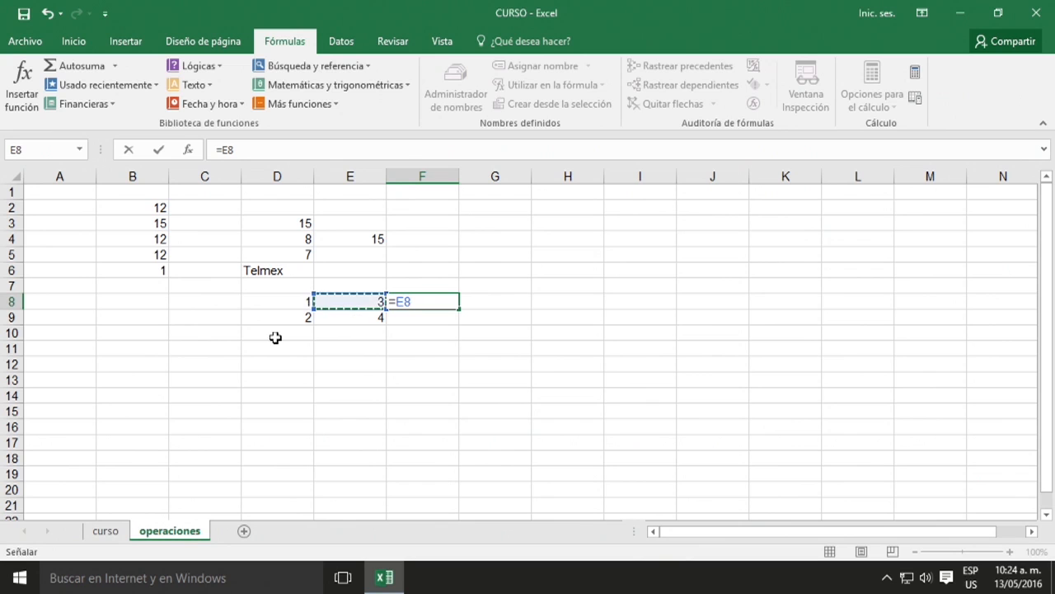
{"action": "key", "text": "Left"}
{"action": "key", "text": "Return"}
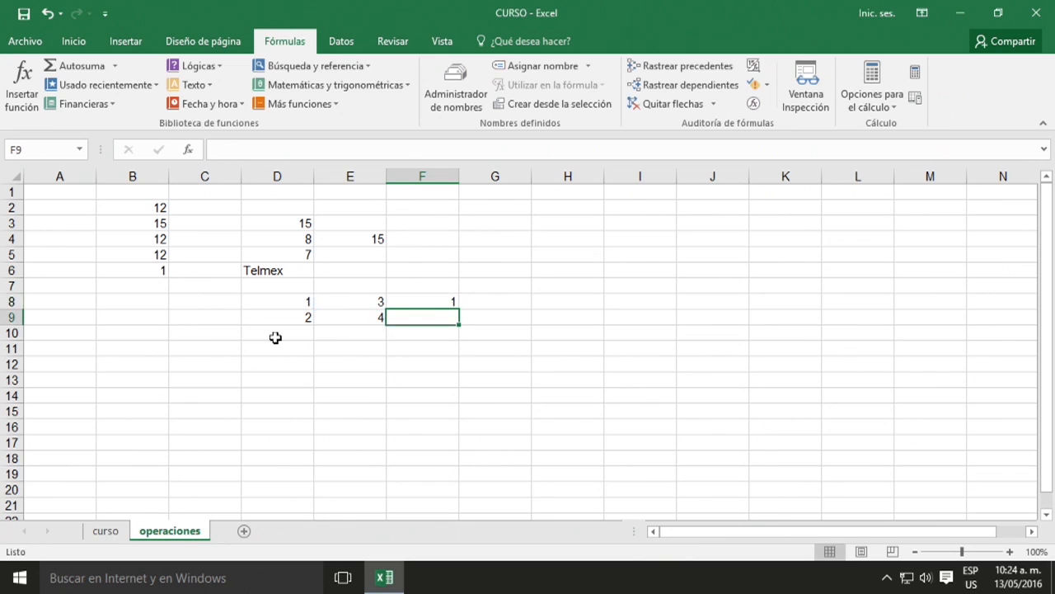
{"action": "key", "text": "Up"}
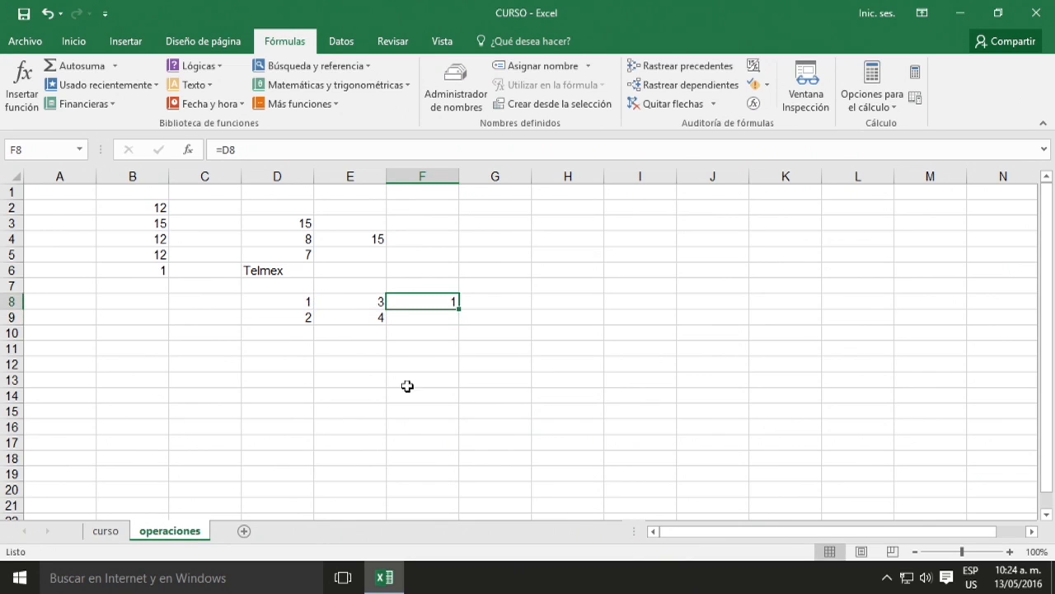
Extend the formula in F8 to =D8+E8 so it adds both numbers of the row.
{"action": "double_click", "coordinate": [435, 302]}
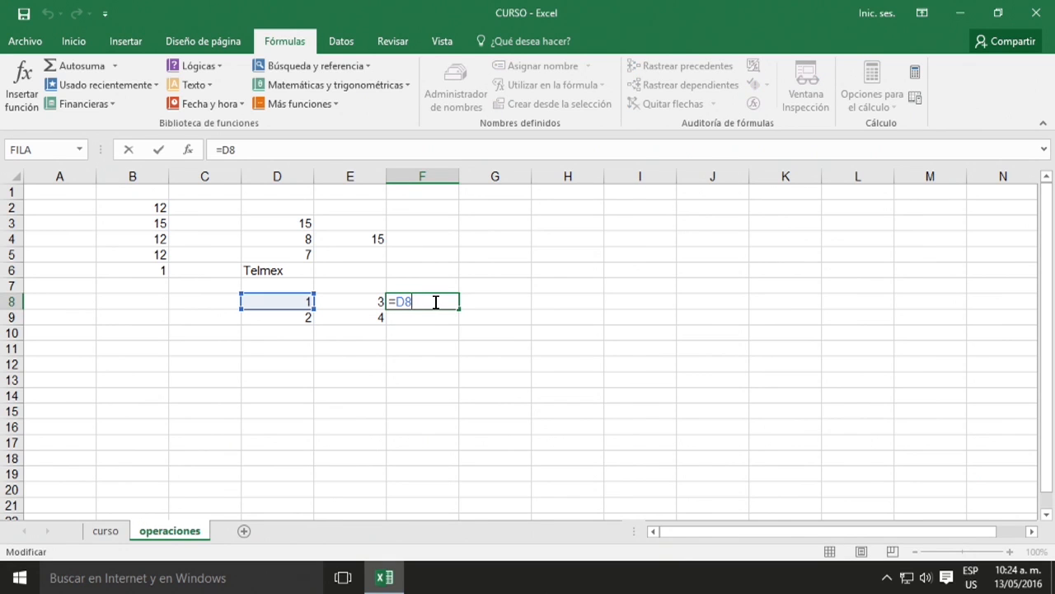
{"action": "type", "text": "+"}
{"action": "left_click", "coordinate": [377, 301]}
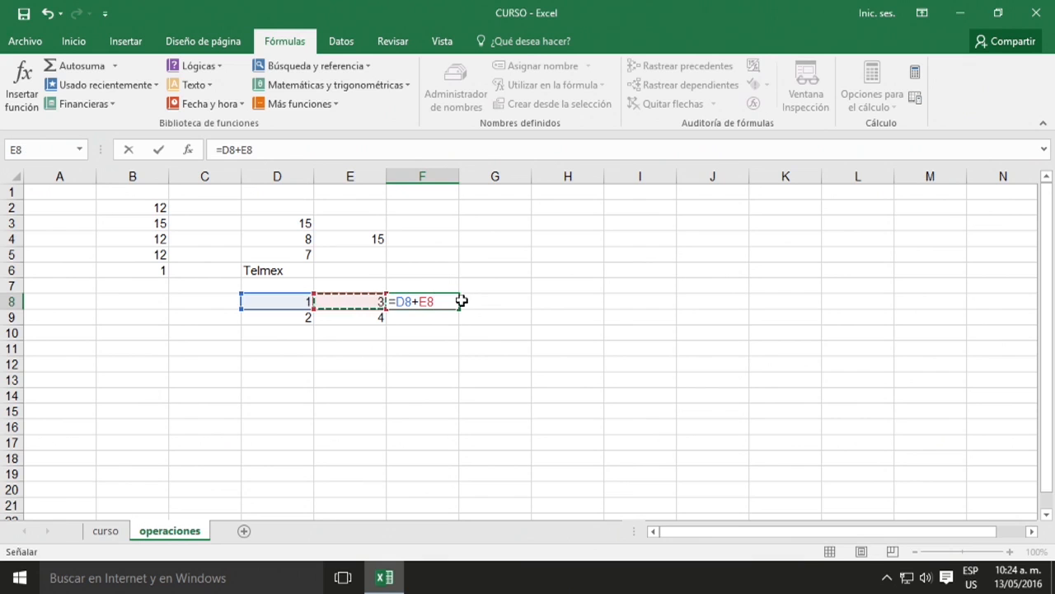
{"action": "key", "text": "Return"}
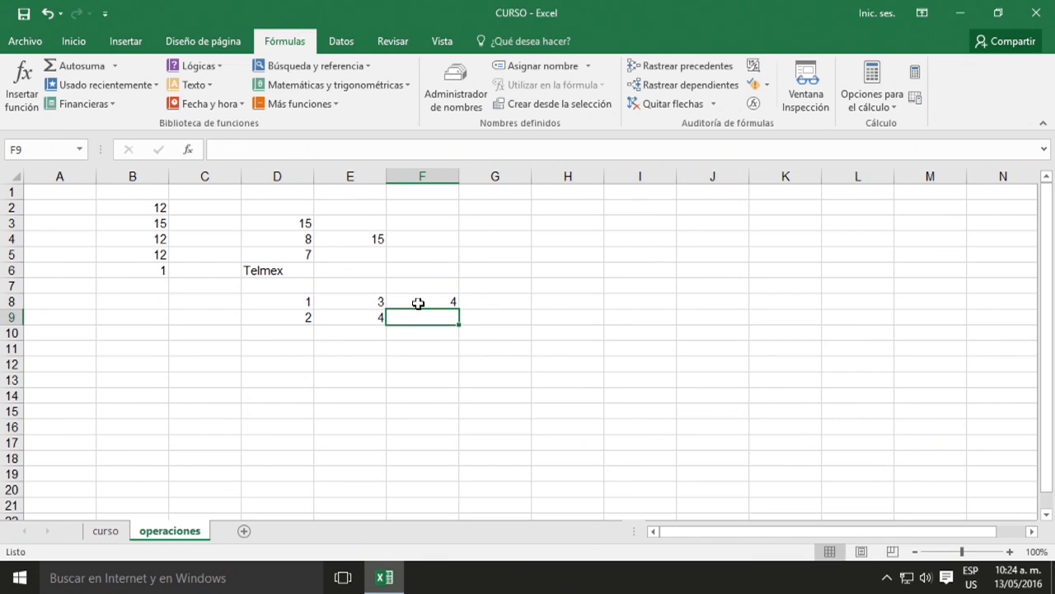
Copy the addition formula from F8 down to F9 and enter the label Relativo in G8.
{"action": "left_click", "coordinate": [454, 303]}
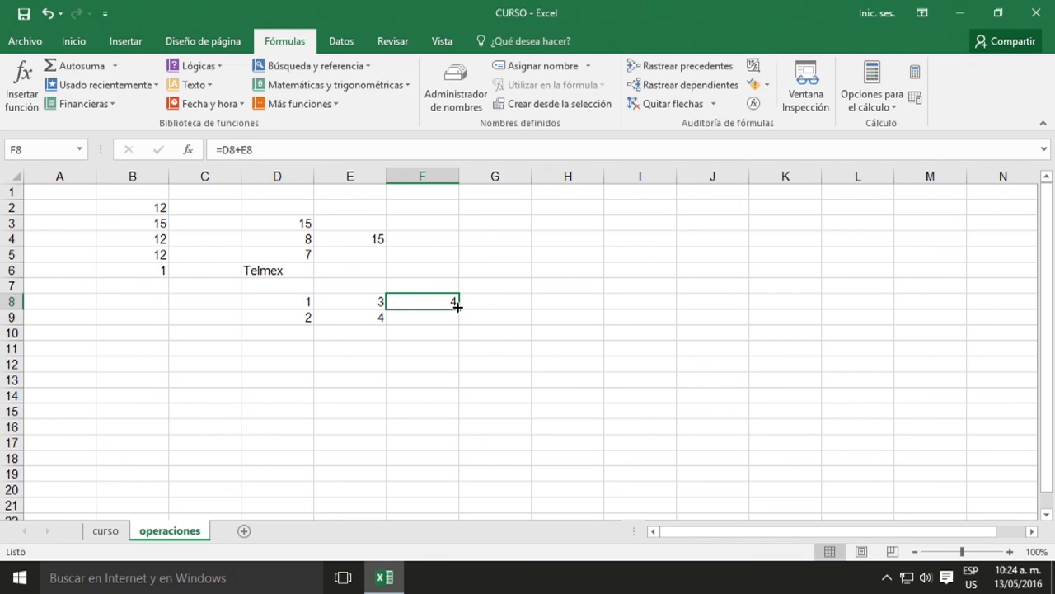
{"action": "left_click_drag", "start_coordinate": [457, 306], "coordinate": [454, 324]}
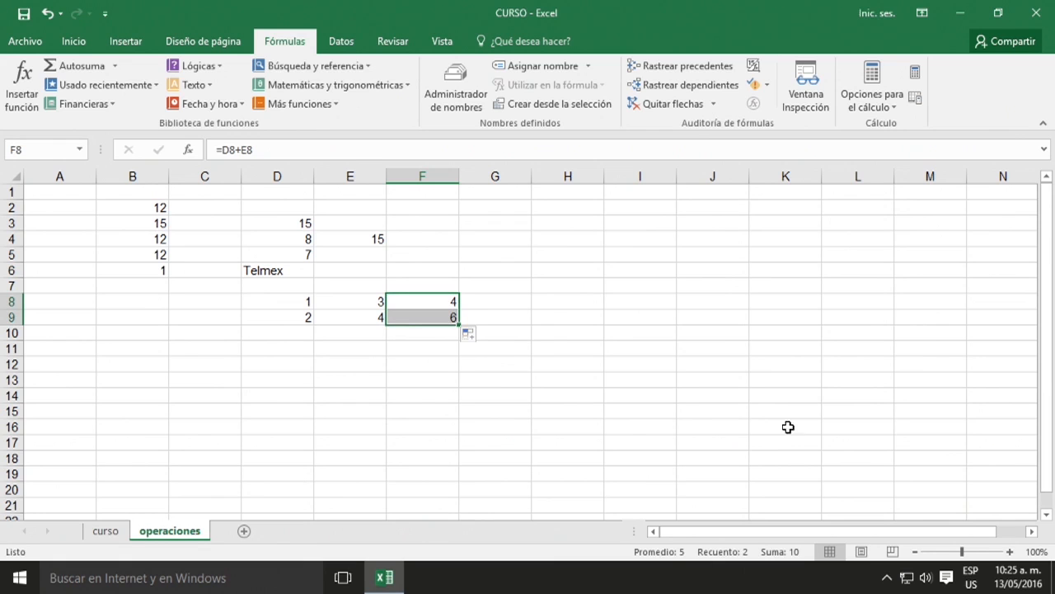
{"action": "left_click", "coordinate": [466, 316]}
{"action": "left_click", "coordinate": [445, 302]}
{"action": "left_click", "coordinate": [474, 303]}
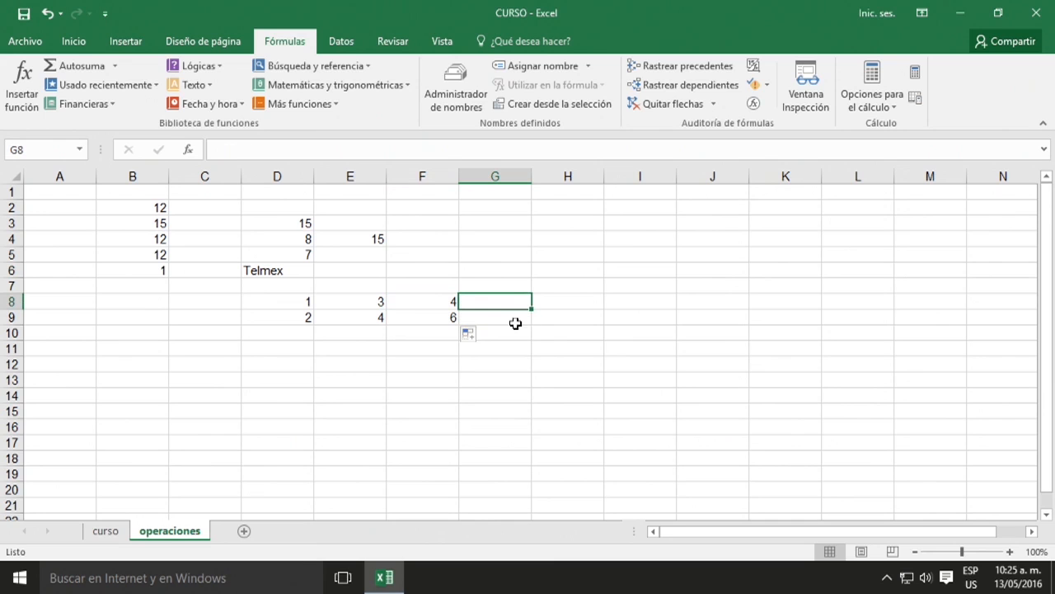
{"action": "type", "text": "Relativo"}
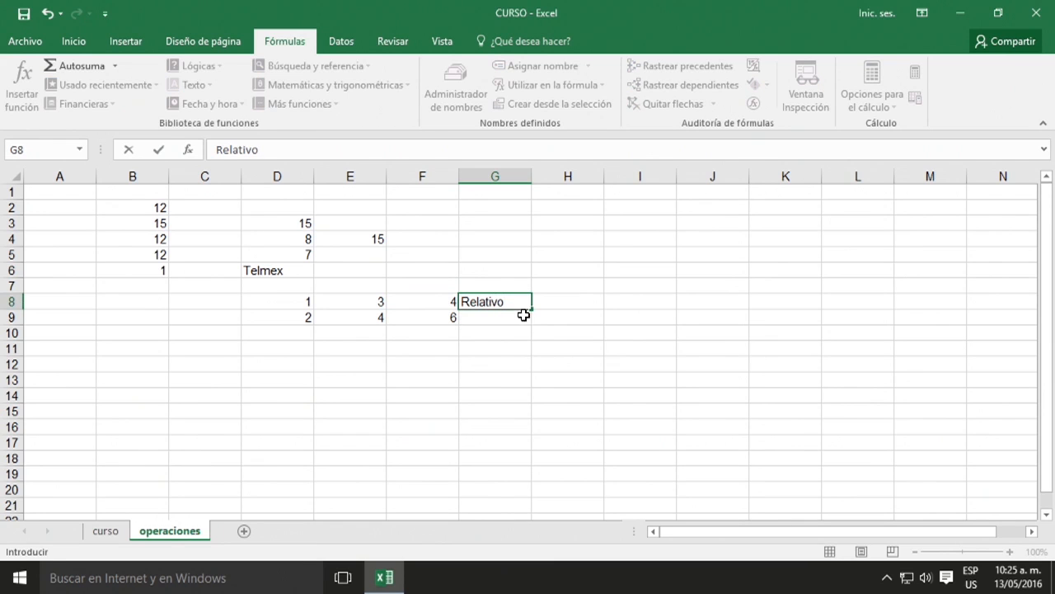
Fill a second number block with 1 and 2 in D11 and D12, and 4 and 3 in E11 and E12.
{"action": "left_click", "coordinate": [282, 346]}
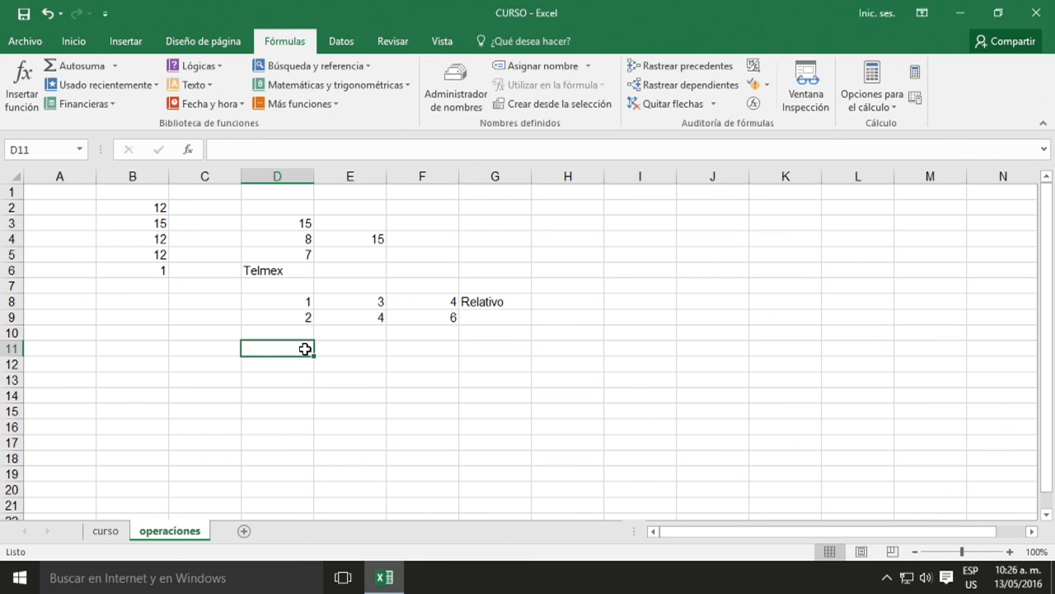
{"action": "type", "text": "1"}
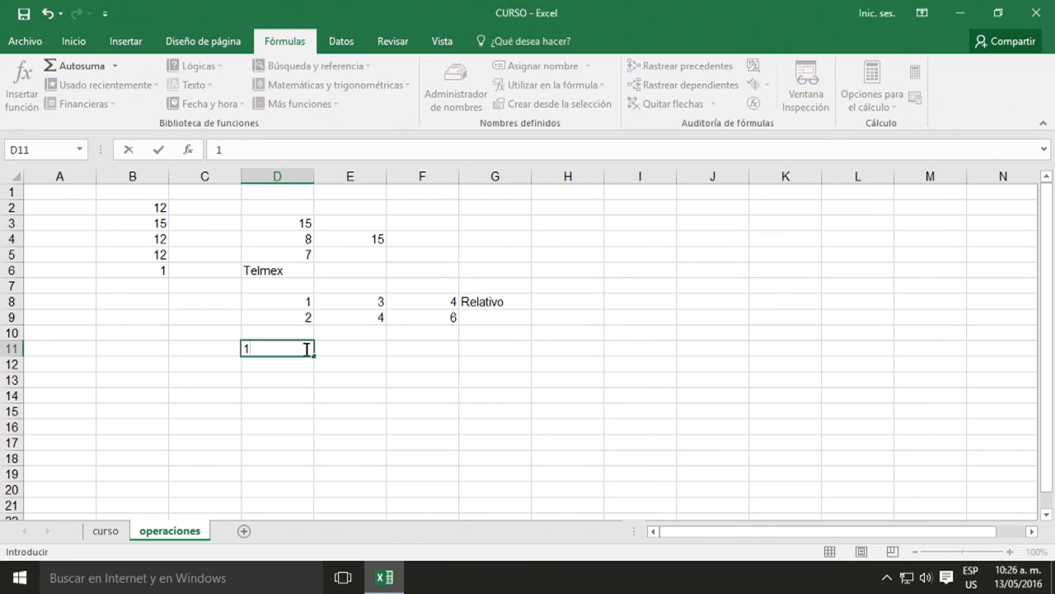
{"action": "key", "text": "Return"}
{"action": "type", "text": "2"}
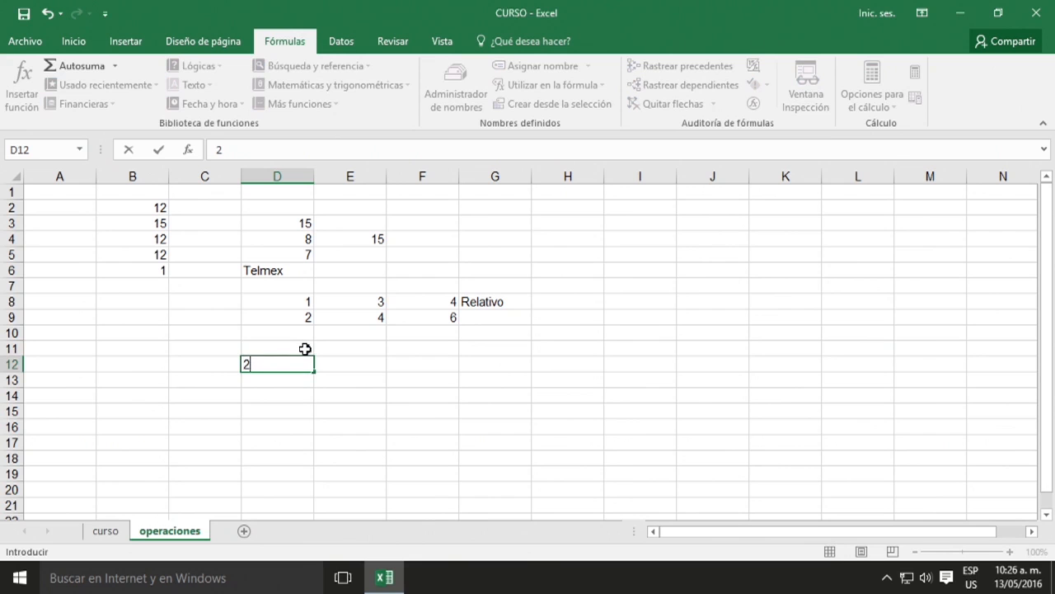
{"action": "left_click", "coordinate": [305, 349]}
{"action": "key", "text": "Right"}
{"action": "type", "text": "4"}
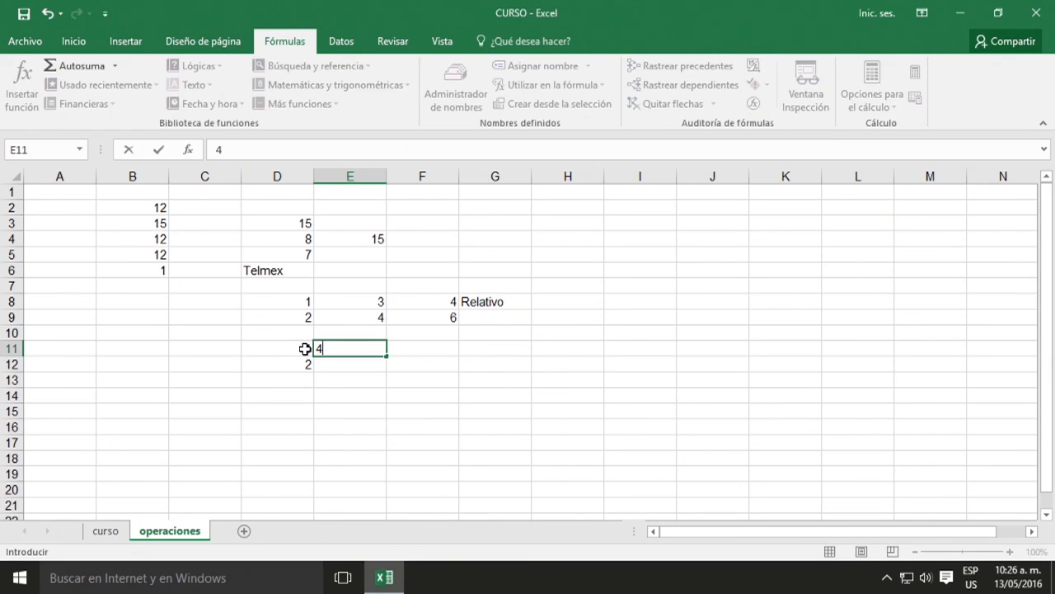
{"action": "key", "text": "Return"}
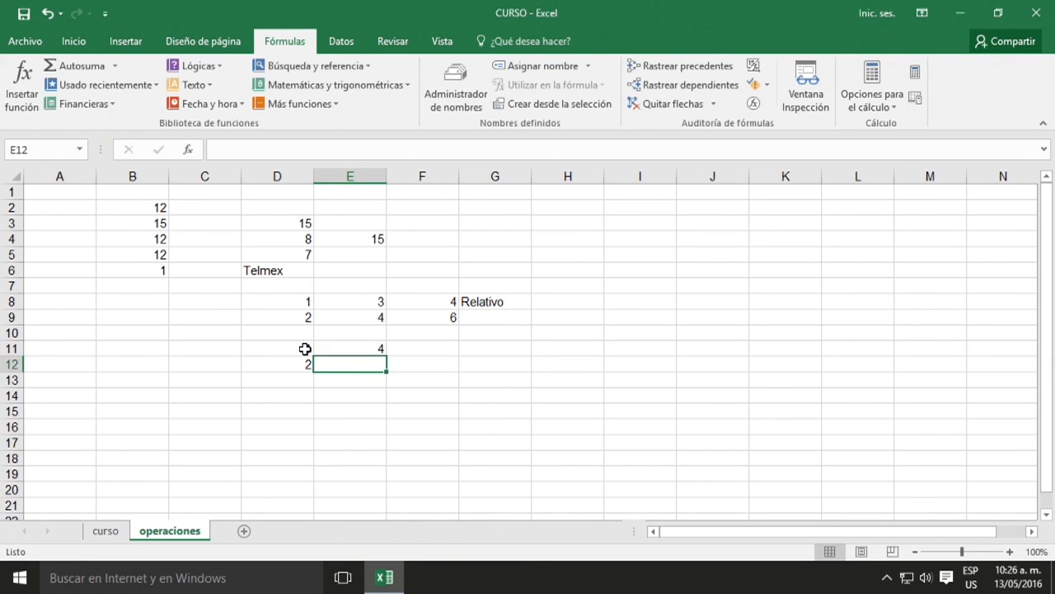
{"action": "type", "text": "3"}
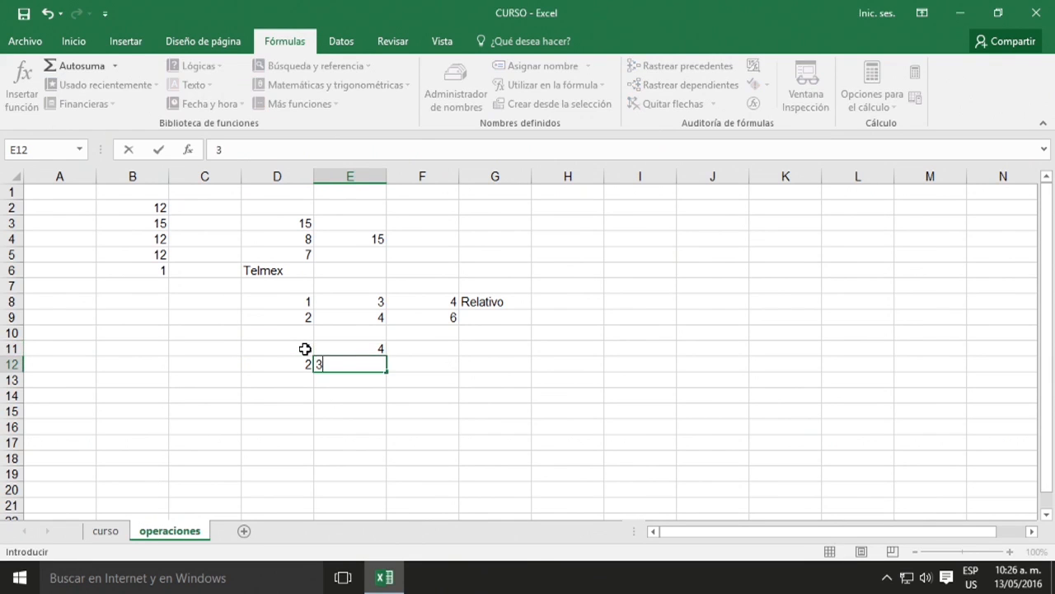
Add D11 and E11 in cell F11 using absolute references with the formula =$D$11+$E$11.
{"action": "left_click", "coordinate": [436, 350]}
{"action": "type", "text": "+"}
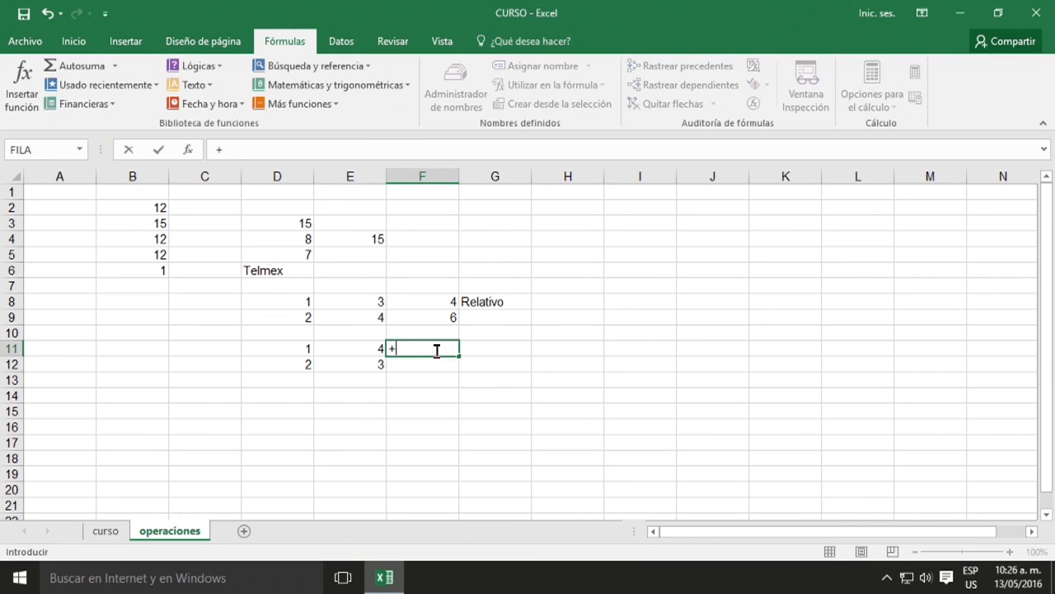
{"action": "key", "text": "BackSpace"}
{"action": "type", "text": "=$"}
{"action": "type", "text": "D"}
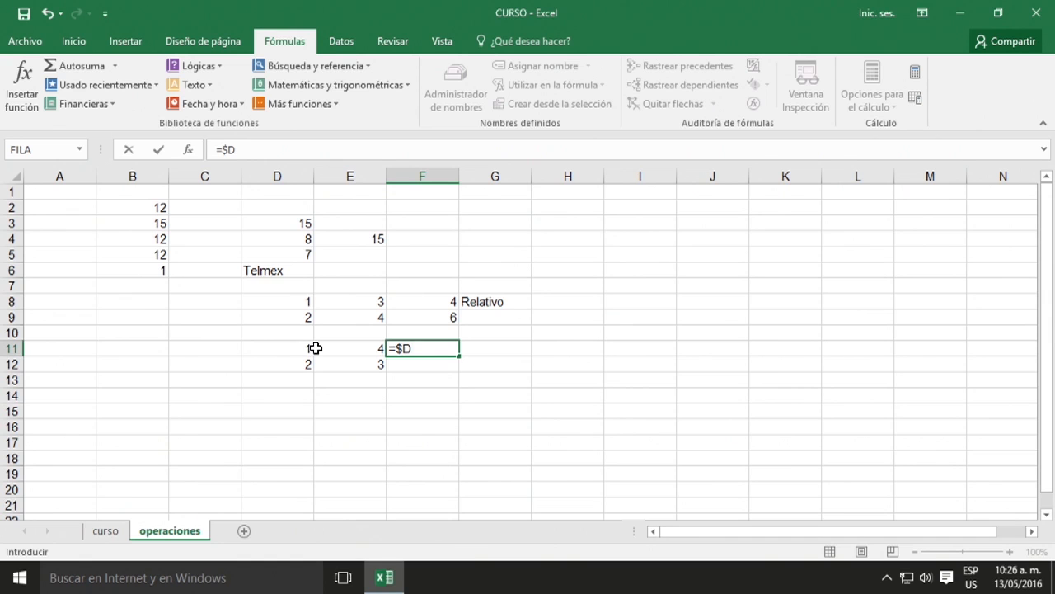
{"action": "type", "text": "$11"}
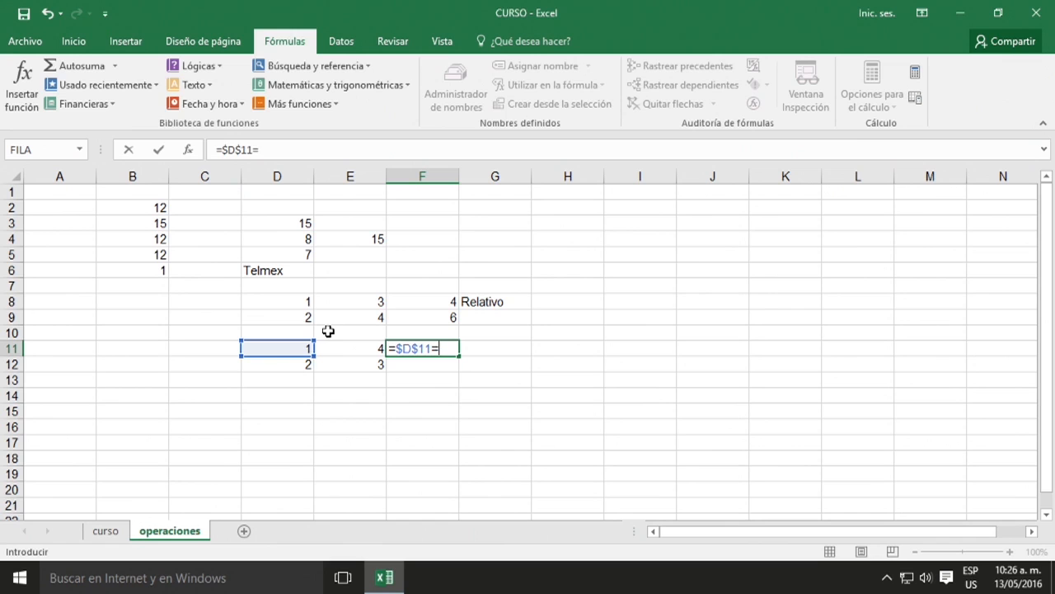
{"action": "type", "text": "+$R"}
{"action": "key", "text": "BackSpace"}
{"action": "type", "text": "E1"}
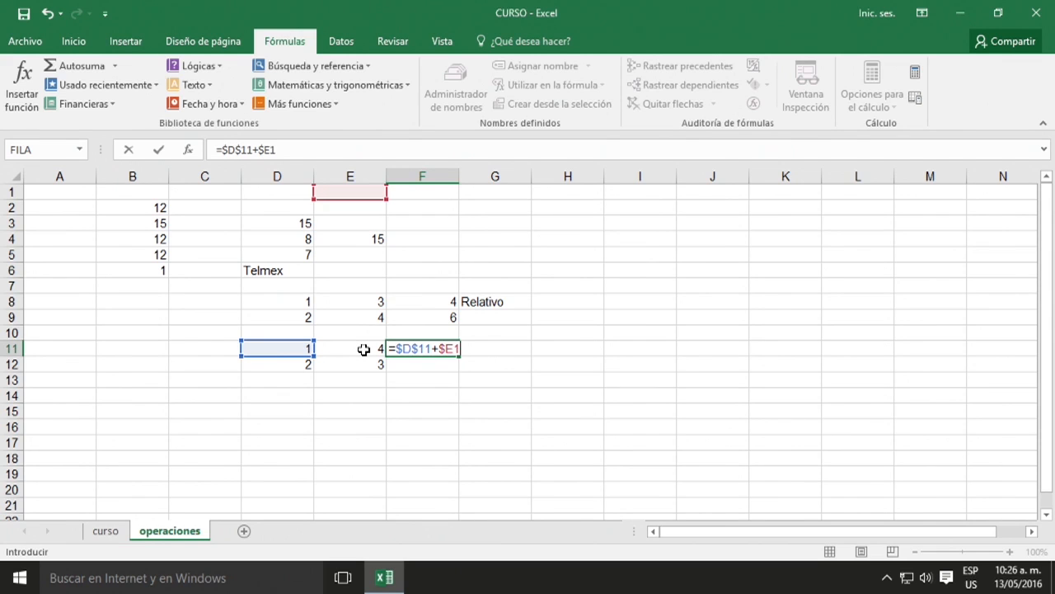
{"action": "key", "text": "BackSpace"}
{"action": "type", "text": "$"}
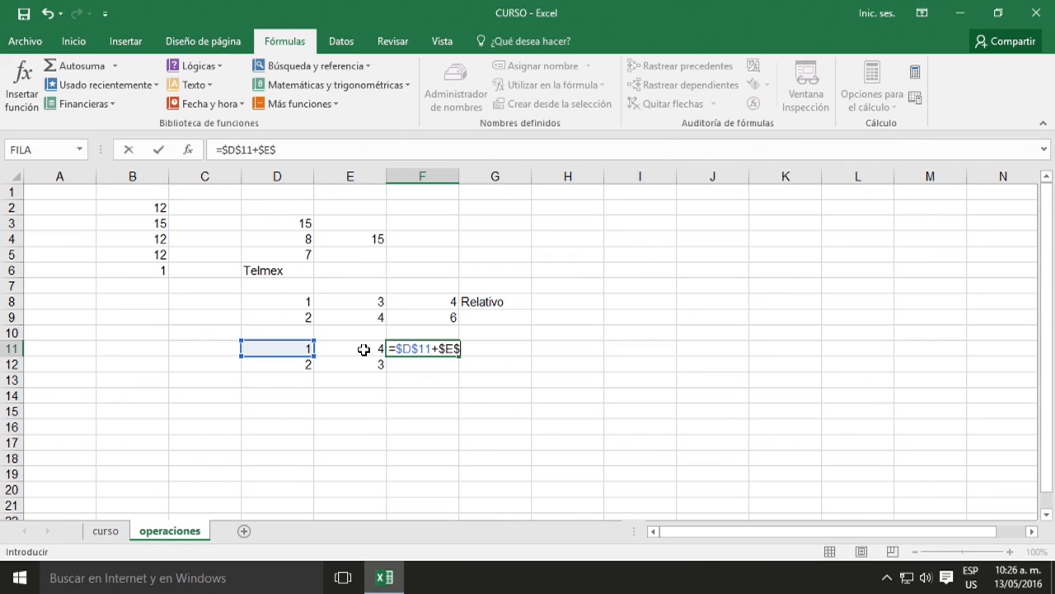
{"action": "type", "text": "11"}
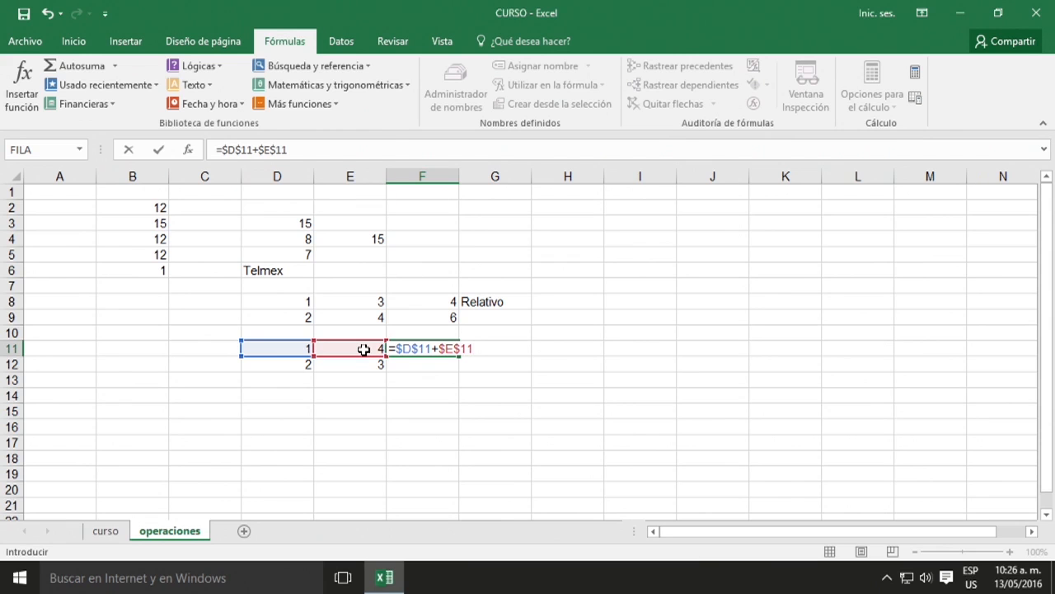
{"action": "key", "text": "Return"}
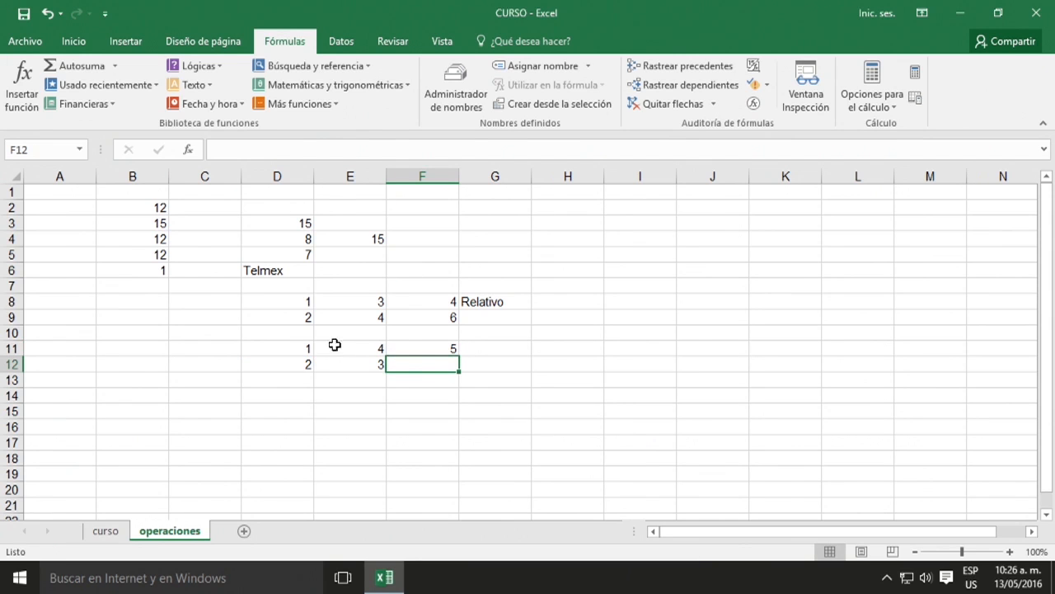
Copy the absolute formula from F11 down to F12 and compare the formulas in F11, F12 and F9.
{"action": "left_click", "coordinate": [415, 348]}
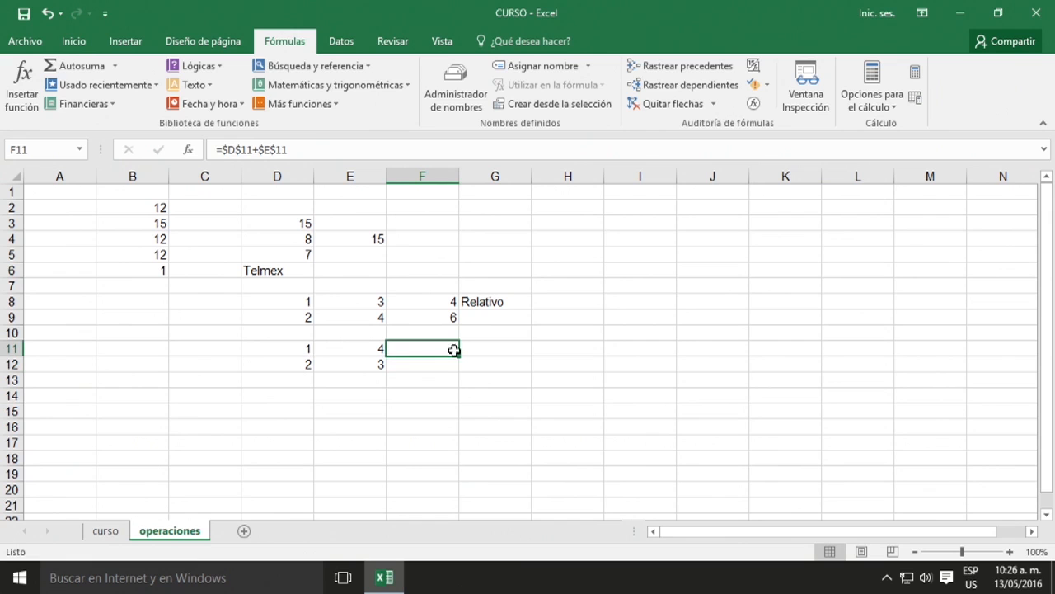
{"action": "left_click_drag", "start_coordinate": [460, 355], "coordinate": [460, 368]}
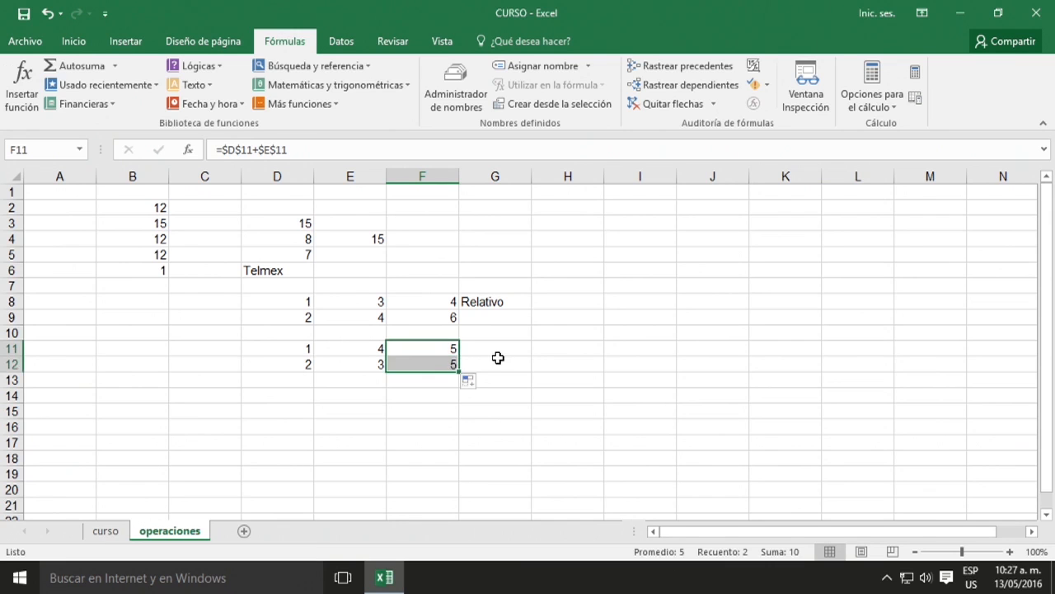
{"action": "left_click", "coordinate": [424, 367]}
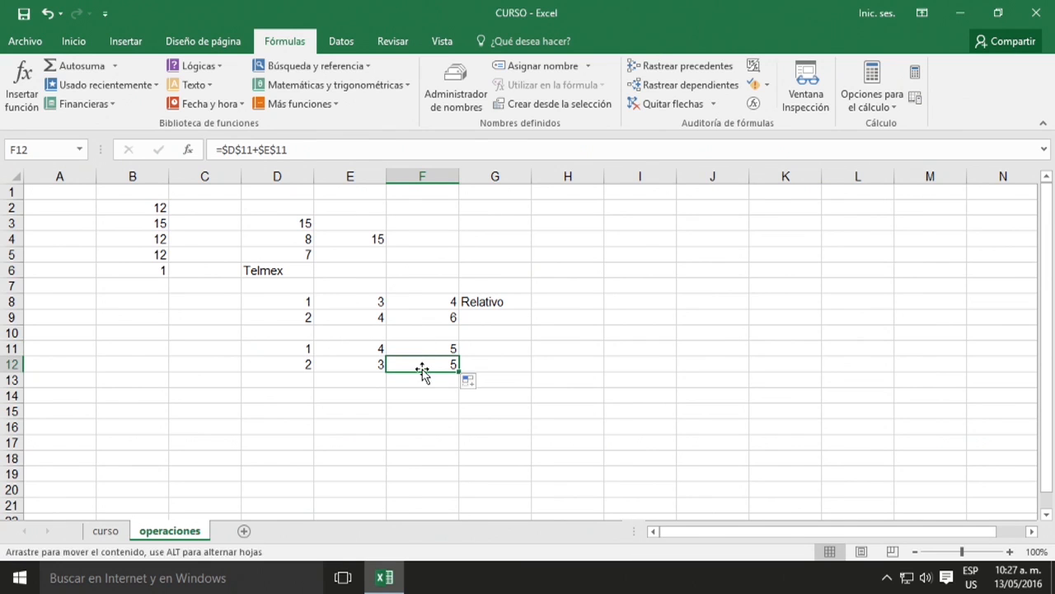
{"action": "left_click", "coordinate": [419, 349]}
{"action": "left_click", "coordinate": [418, 367]}
{"action": "left_click", "coordinate": [419, 380]}
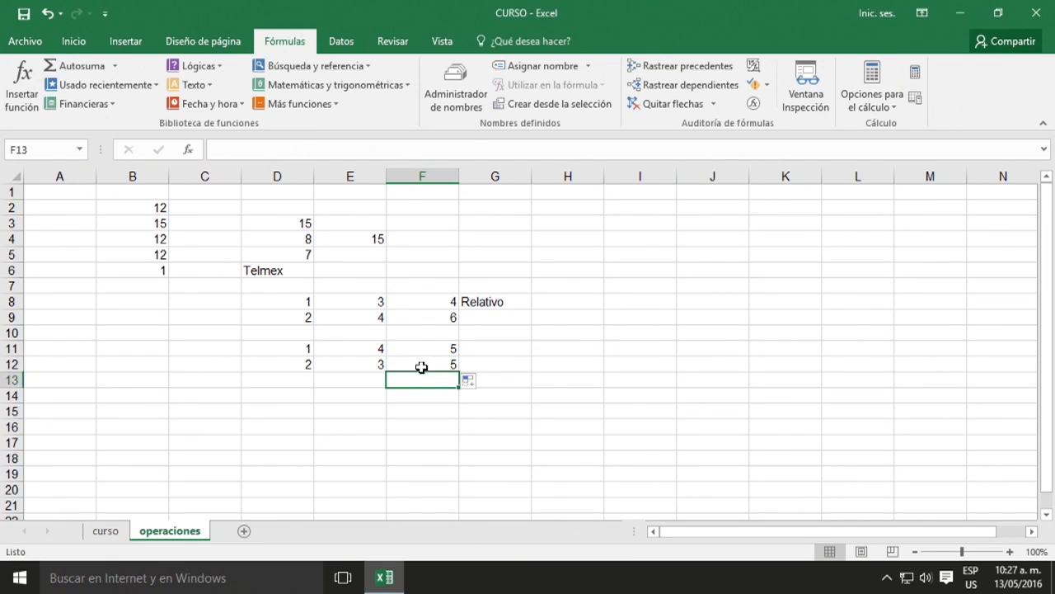
{"action": "left_click", "coordinate": [417, 363]}
{"action": "left_click", "coordinate": [426, 346]}
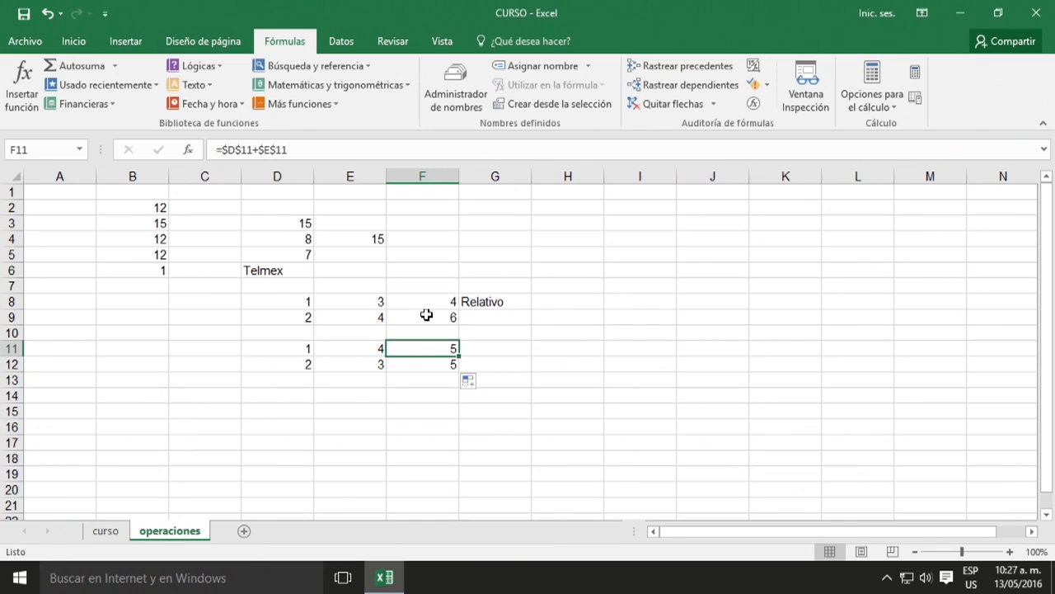
{"action": "left_click", "coordinate": [422, 318]}
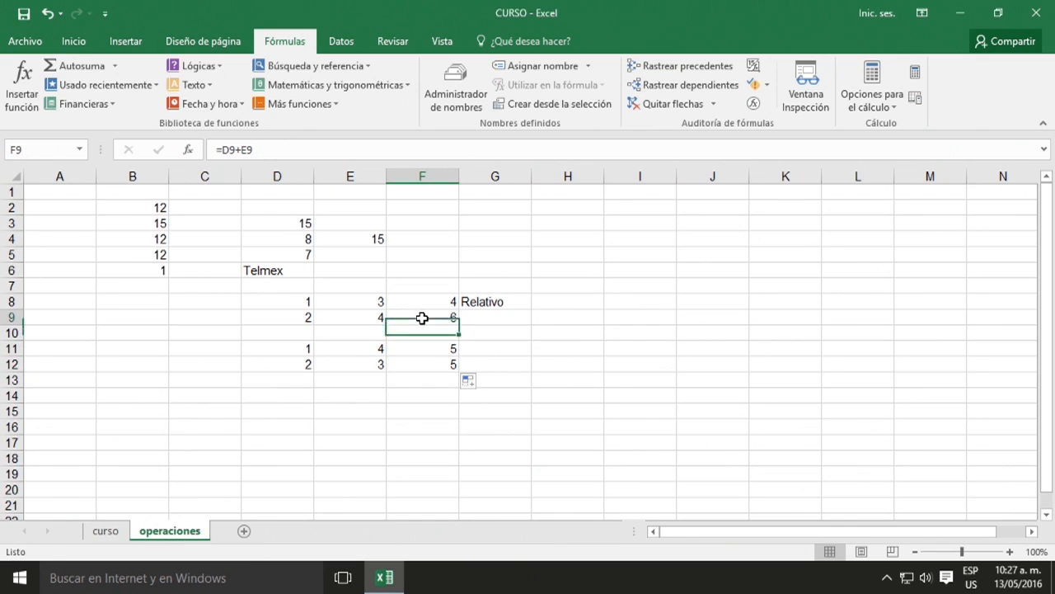
Add another row of numbers below the first block, with 8 in D10 and 7 in E10.
{"action": "left_click", "coordinate": [305, 330]}
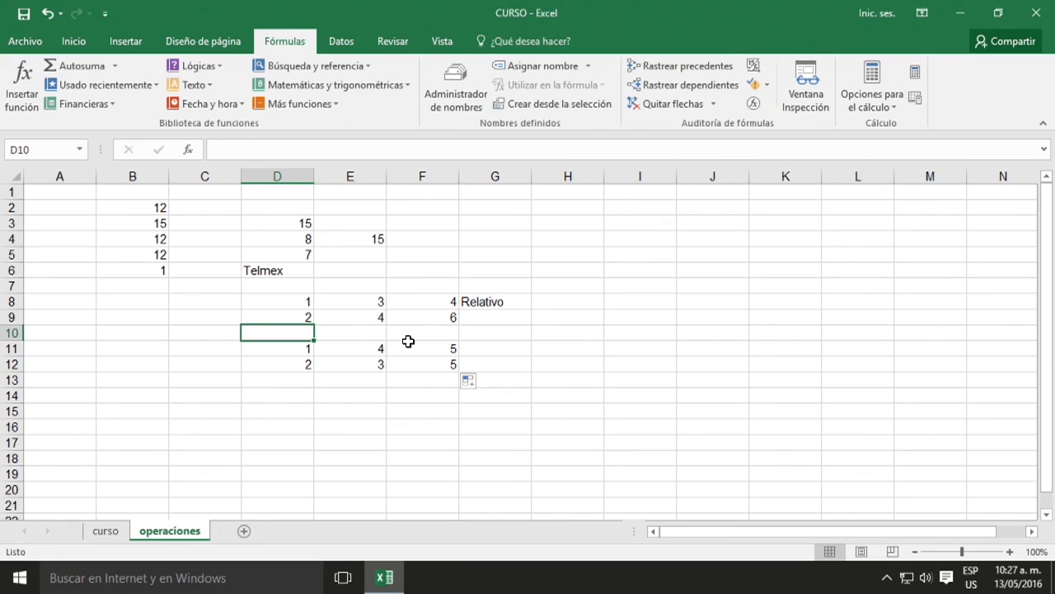
{"action": "type", "text": "8"}
{"action": "key", "text": "Tab"}
{"action": "type", "text": "7"}
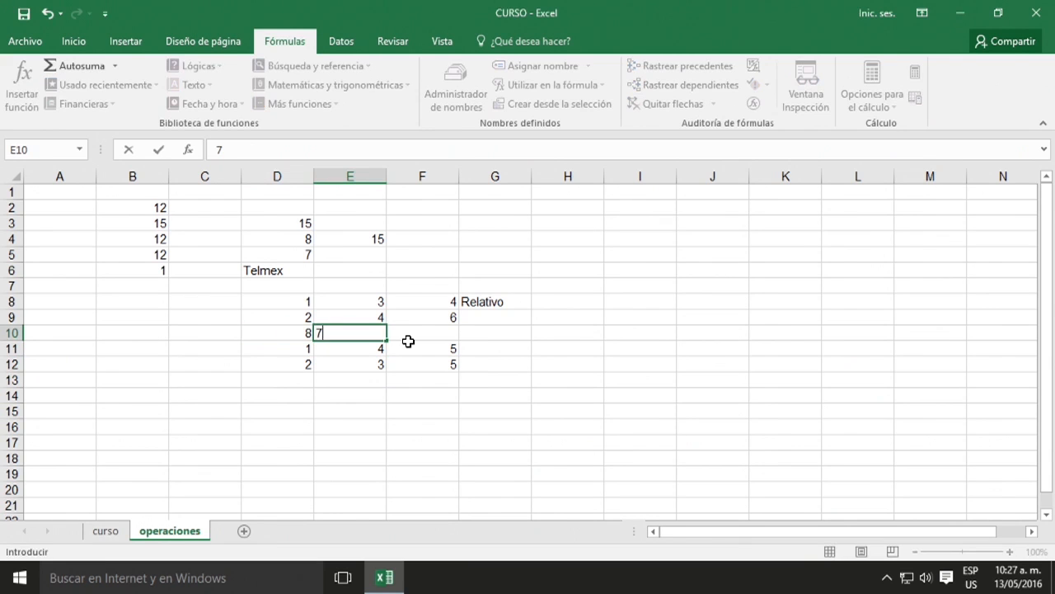
Copy the relative addition formula from F9 down to F10.
{"action": "left_click", "coordinate": [416, 333]}
{"action": "left_click", "coordinate": [450, 316]}
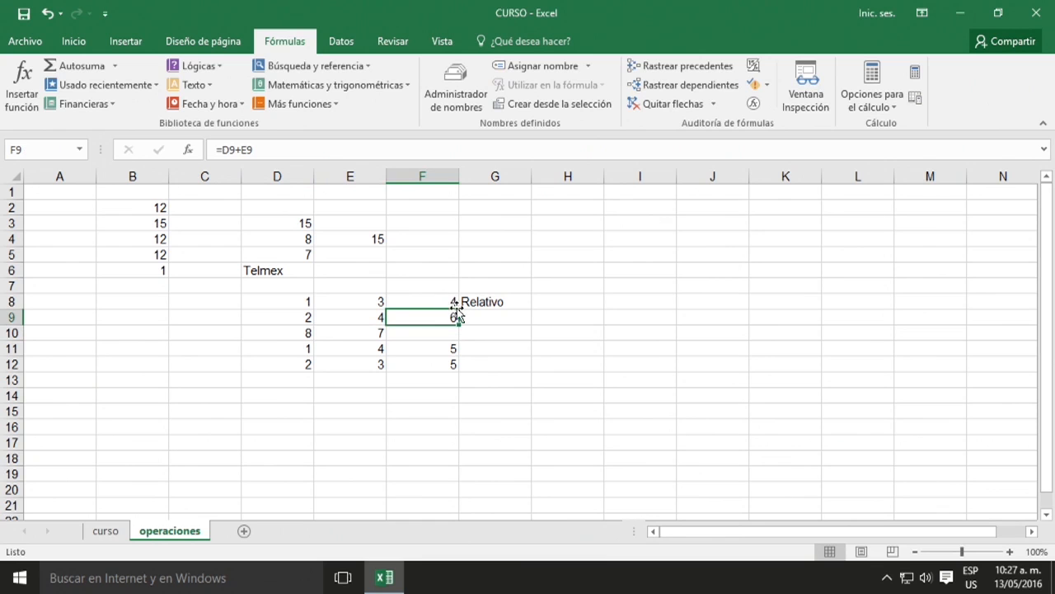
{"action": "left_click_drag", "start_coordinate": [459, 324], "coordinate": [459, 338]}
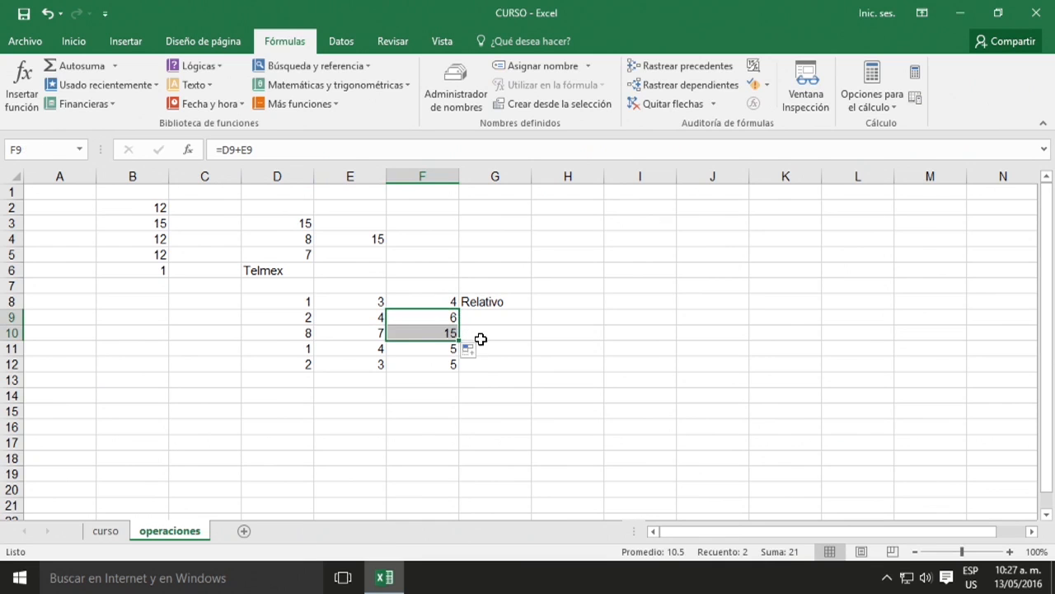
Add another row of numbers below the second block, with 9 in D13 and 7 in E13.
{"action": "left_click", "coordinate": [309, 334]}
{"action": "left_click", "coordinate": [407, 334]}
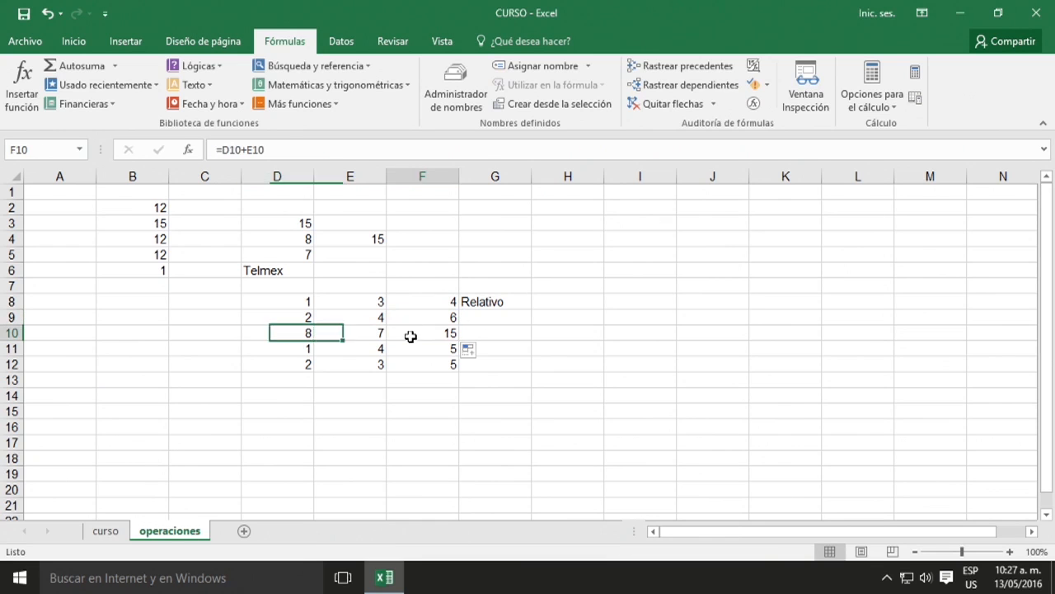
{"action": "left_click", "coordinate": [305, 380]}
{"action": "type", "text": "9"}
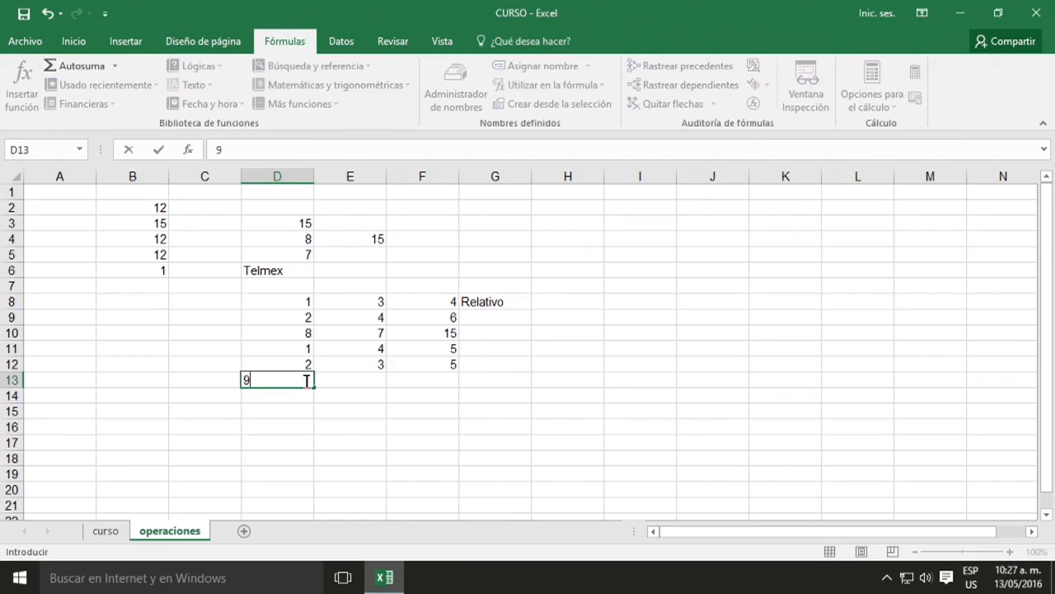
{"action": "key", "text": "Tab"}
{"action": "type", "text": "7"}
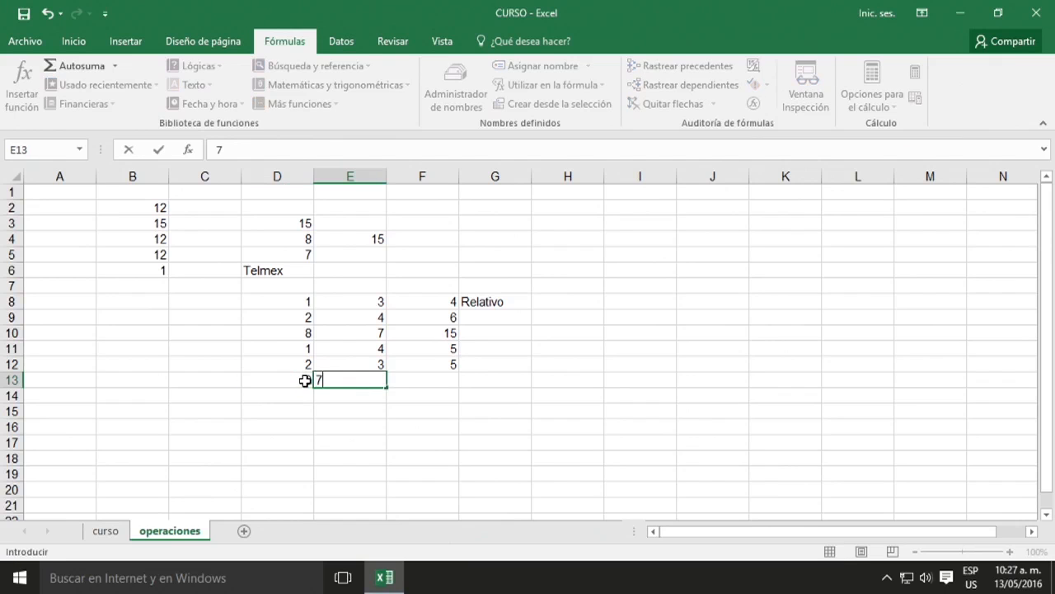
{"action": "left_click", "coordinate": [415, 384]}
Copy the absolute addition formula from F12 down to F13 and check the original formula in F11.
{"action": "left_click", "coordinate": [434, 365]}
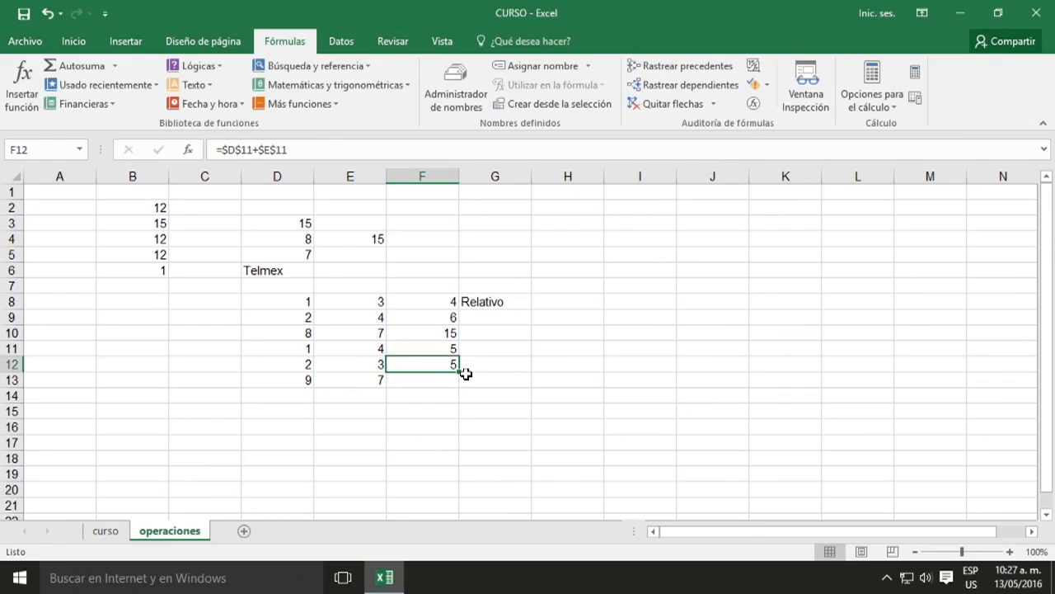
{"action": "left_click_drag", "start_coordinate": [460, 373], "coordinate": [463, 384]}
{"action": "left_click", "coordinate": [414, 351]}
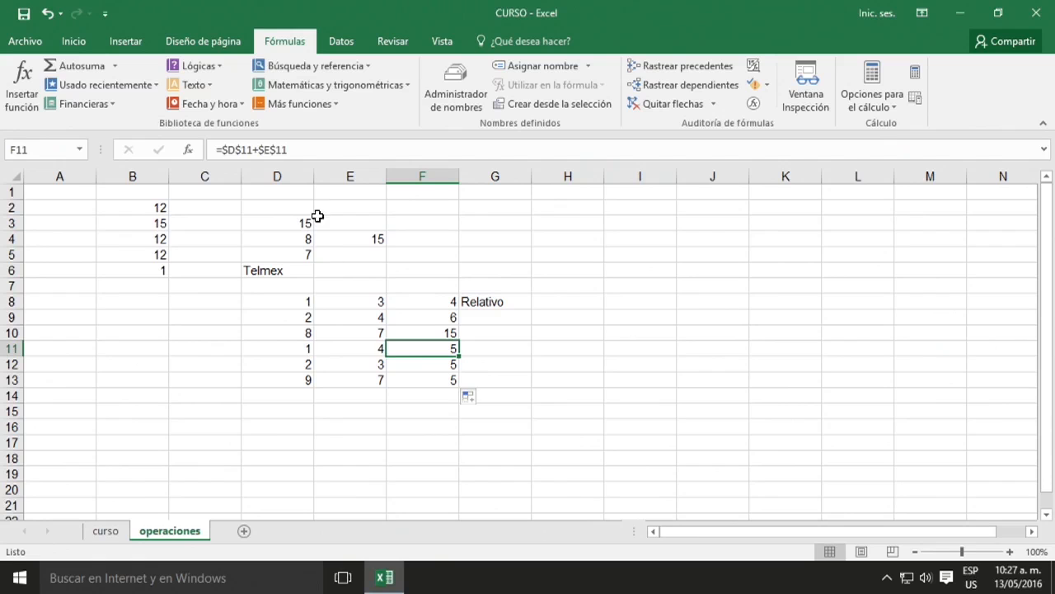
Enter the value 100 in cell C16.
{"action": "left_click", "coordinate": [226, 425]}
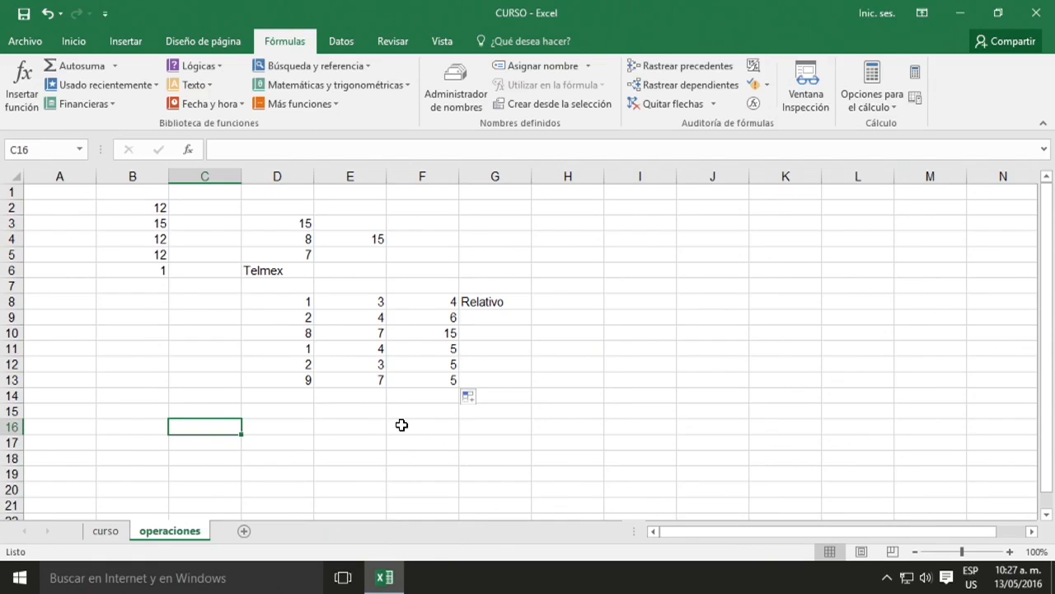
{"action": "type", "text": "100"}
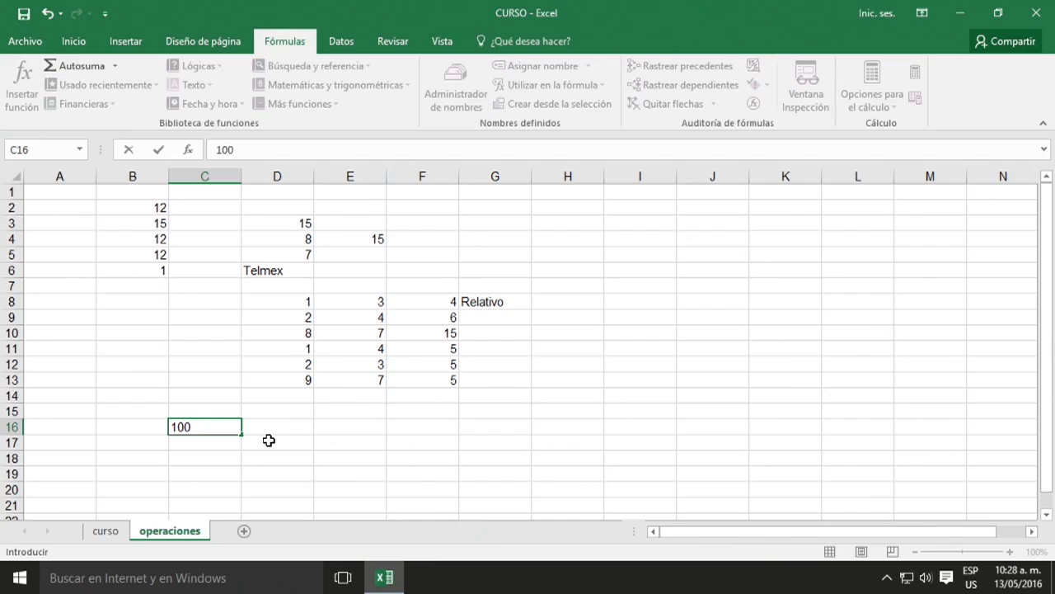
{"action": "key", "text": "Return"}
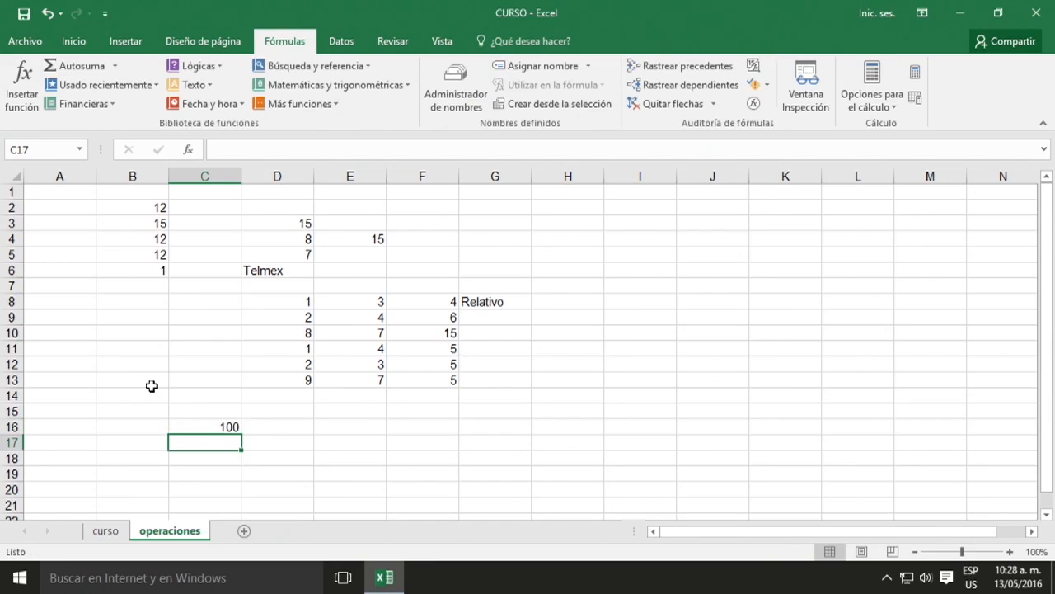
{"action": "left_click", "coordinate": [211, 426]}
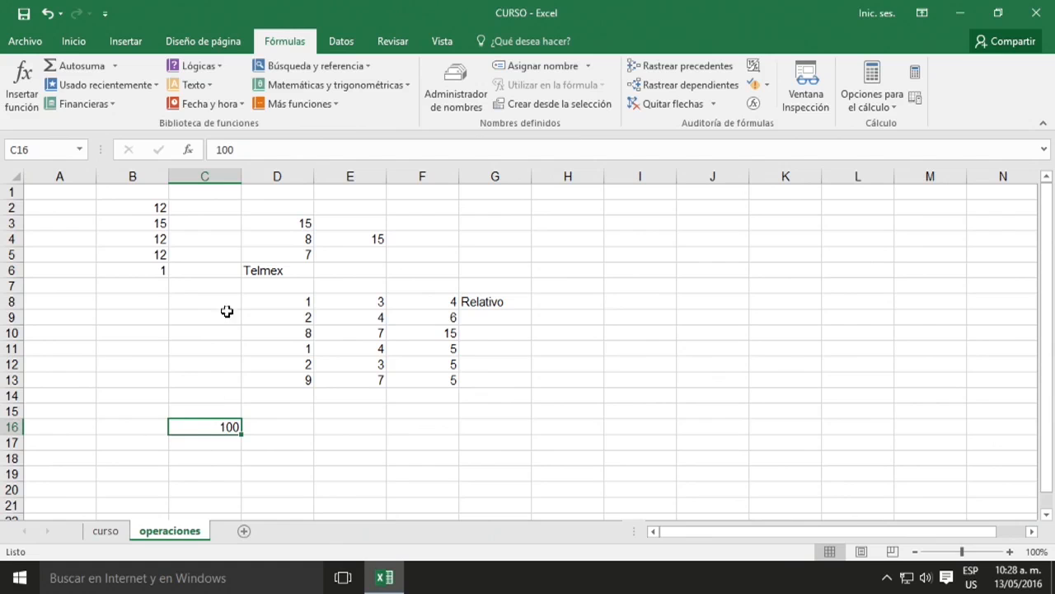
{"action": "left_click", "coordinate": [296, 427]}
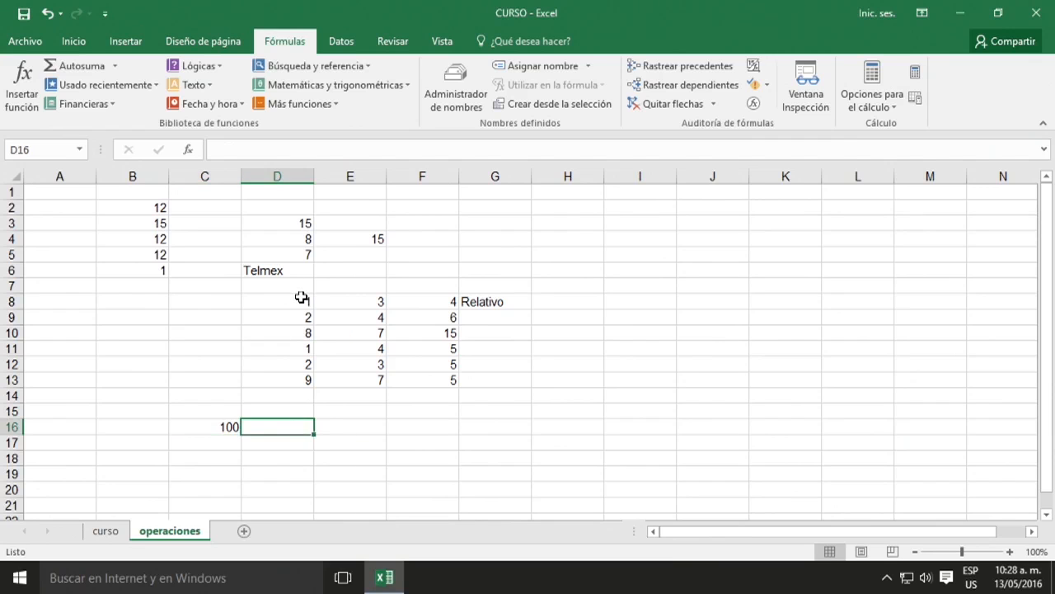
{"action": "left_click", "coordinate": [302, 297]}
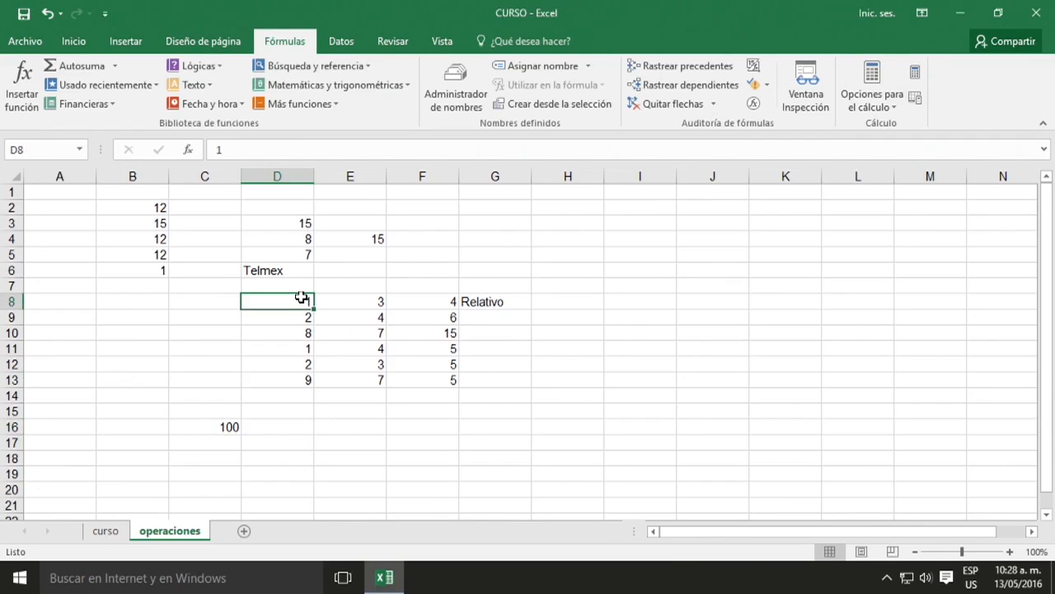
{"action": "mouse_move", "coordinate": [301, 297]}
{"action": "left_mouse_down"}
{"action": "mouse_move", "coordinate": [309, 379]}
{"action": "mouse_move", "coordinate": [311, 287]}
{"action": "mouse_move", "coordinate": [311, 365]}
{"action": "mouse_move", "coordinate": [298, 307]}
{"action": "left_mouse_up"}
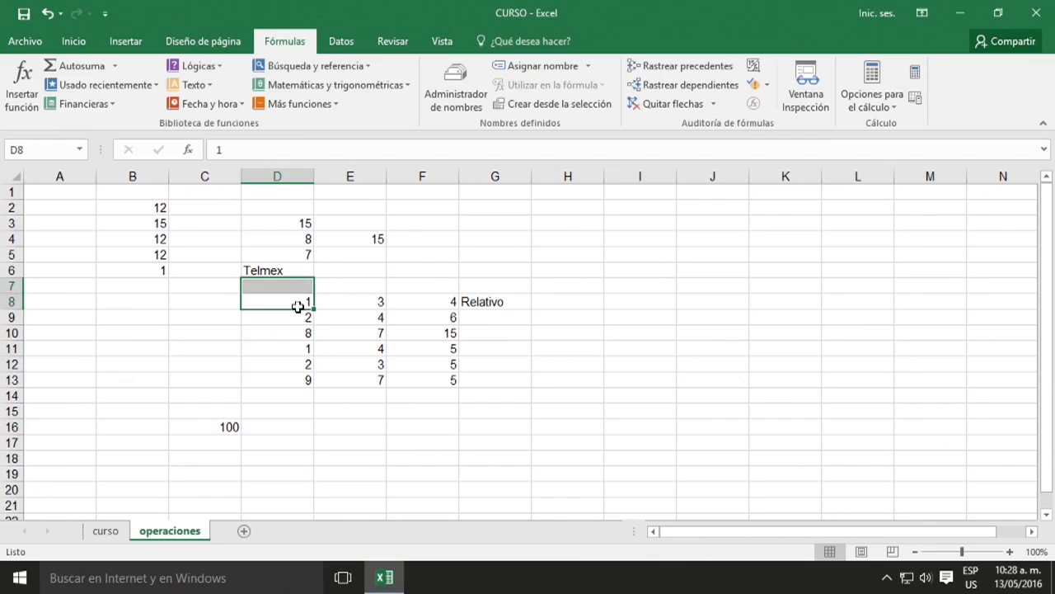
Try to build a formula in D14 that references the range D8:D13, and erase it.
{"action": "left_click", "coordinate": [292, 393]}
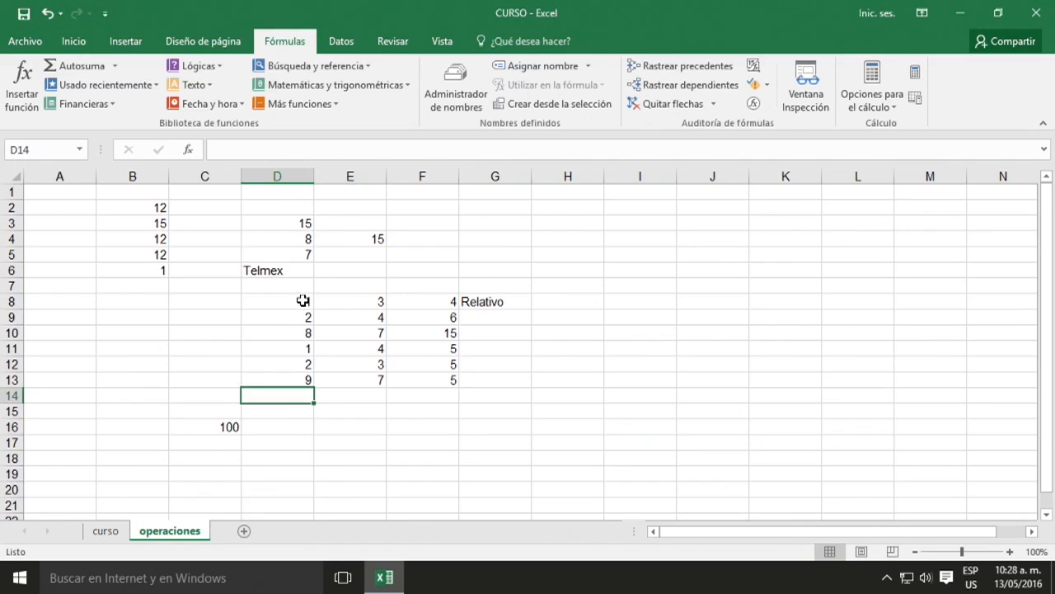
{"action": "type", "text": "+"}
{"action": "key", "text": "BackSpace"}
{"action": "type", "text": "="}
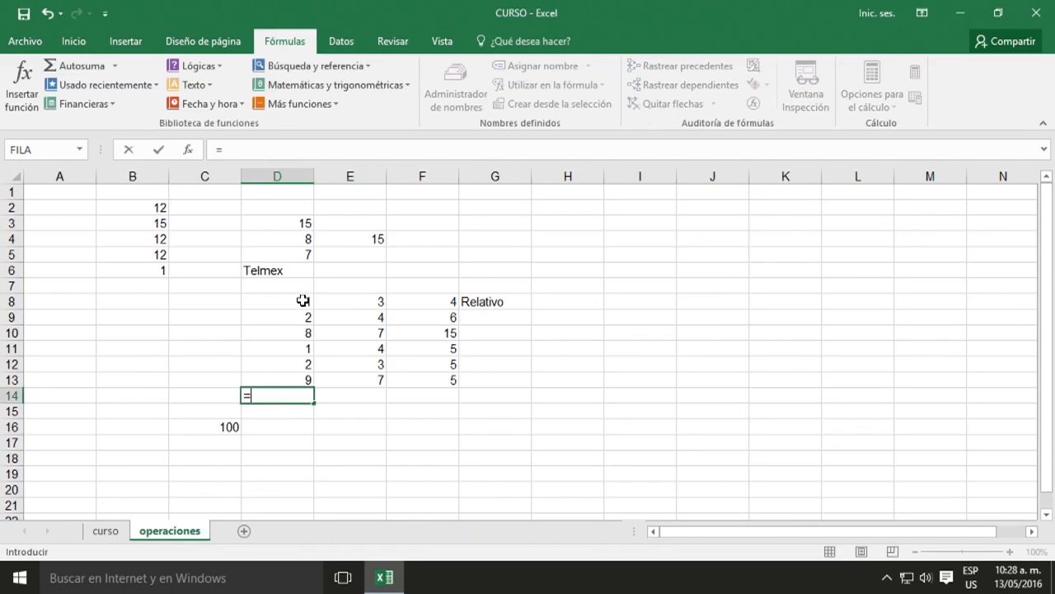
{"action": "left_click", "coordinate": [295, 301]}
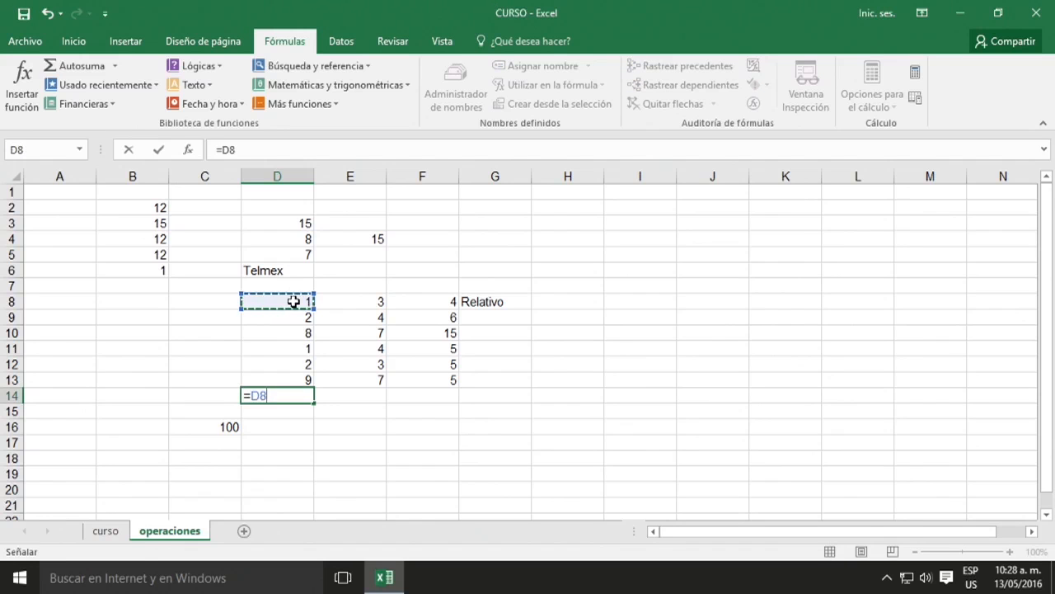
{"action": "key", "text": "F8"}
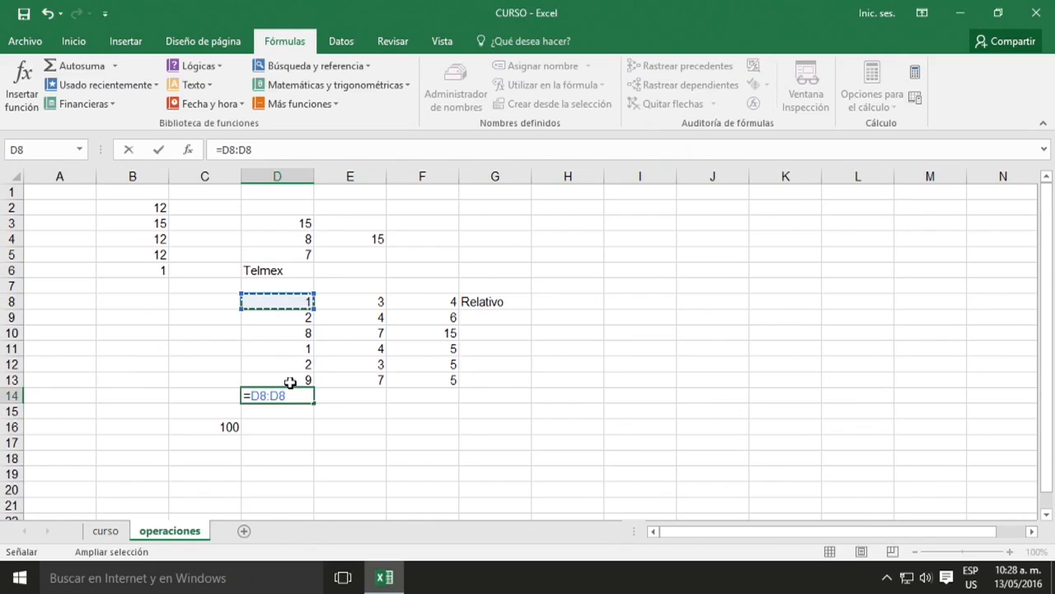
{"action": "left_click", "coordinate": [283, 341]}
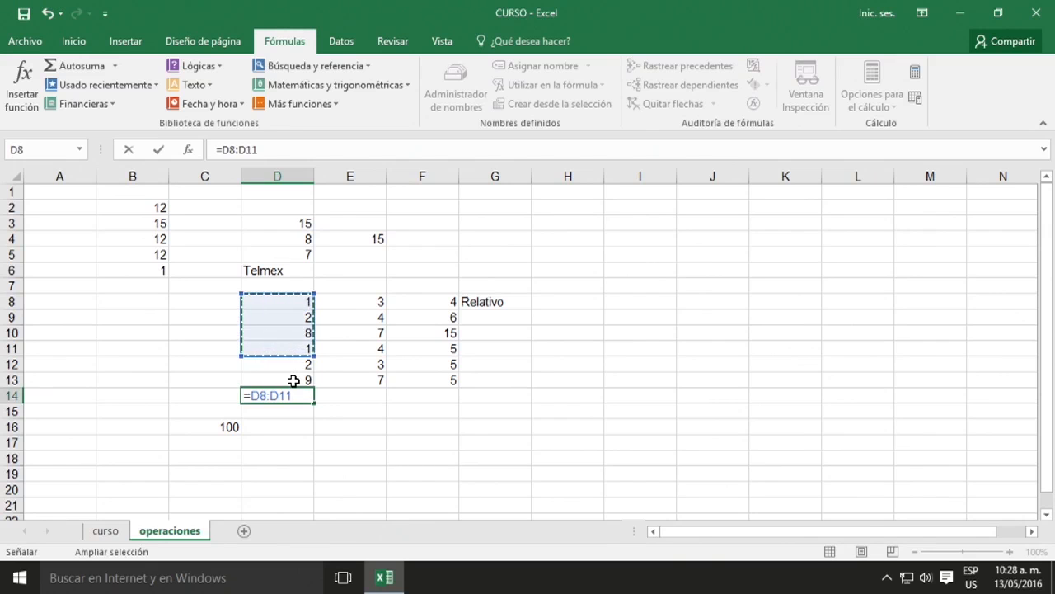
{"action": "left_click", "coordinate": [294, 380]}
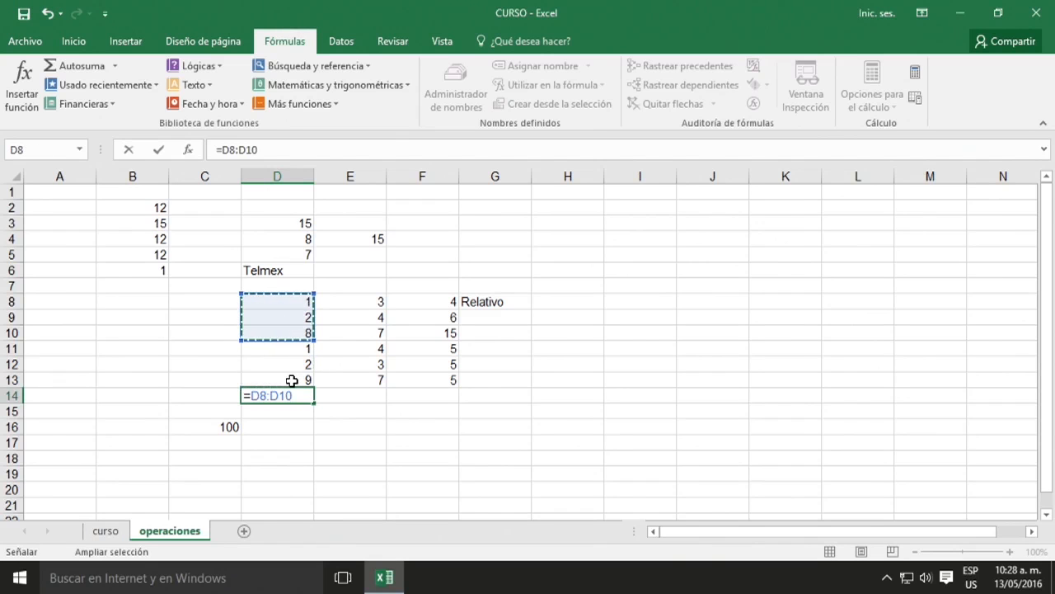
{"action": "left_click", "coordinate": [292, 380]}
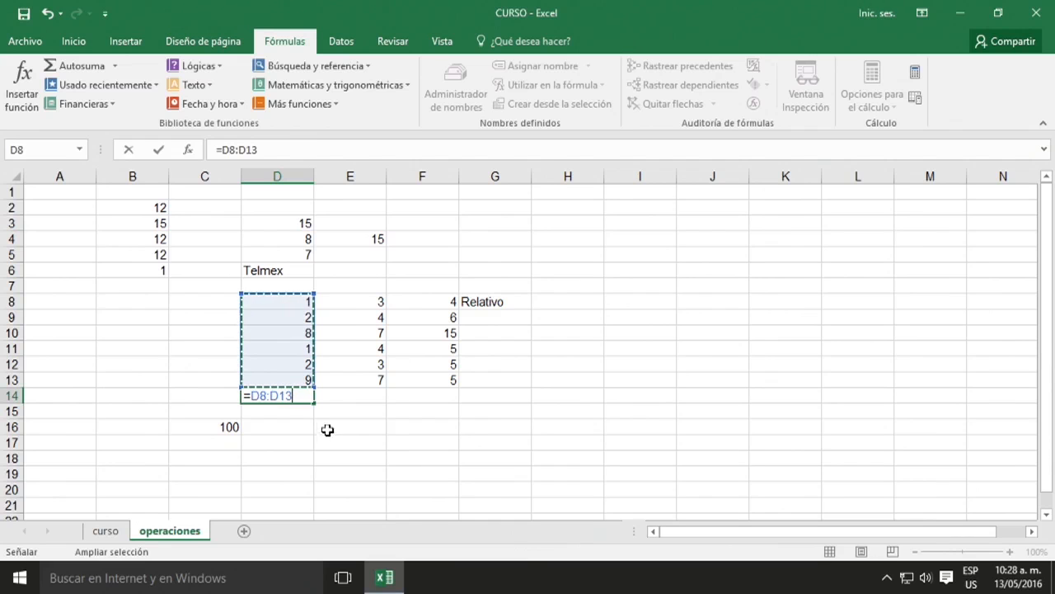
{"action": "key", "text": "BackSpace"}
{"action": "key", "text": "BackSpace"}
{"action": "key", "text": "BackSpace"}
{"action": "key", "text": "BackSpace"}
{"action": "key", "text": "BackSpace"}
{"action": "key", "text": "BackSpace"}
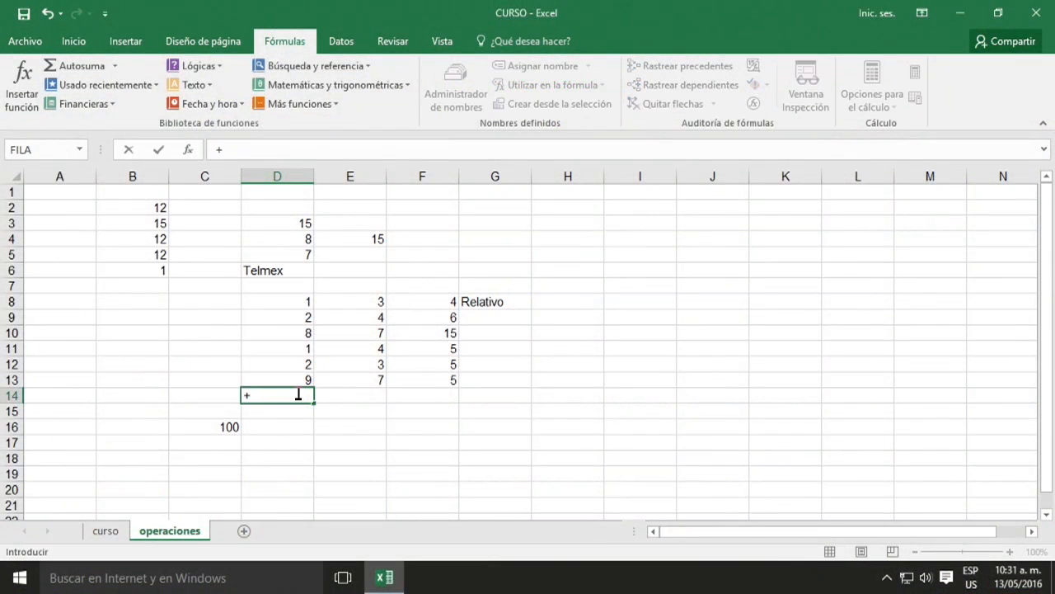
Add four separate cells of column D in cell D14 with the formula =SUMA(D8,D9,D11,D12).
{"action": "key", "text": "BackSpace"}
{"action": "type", "text": "=suma"}
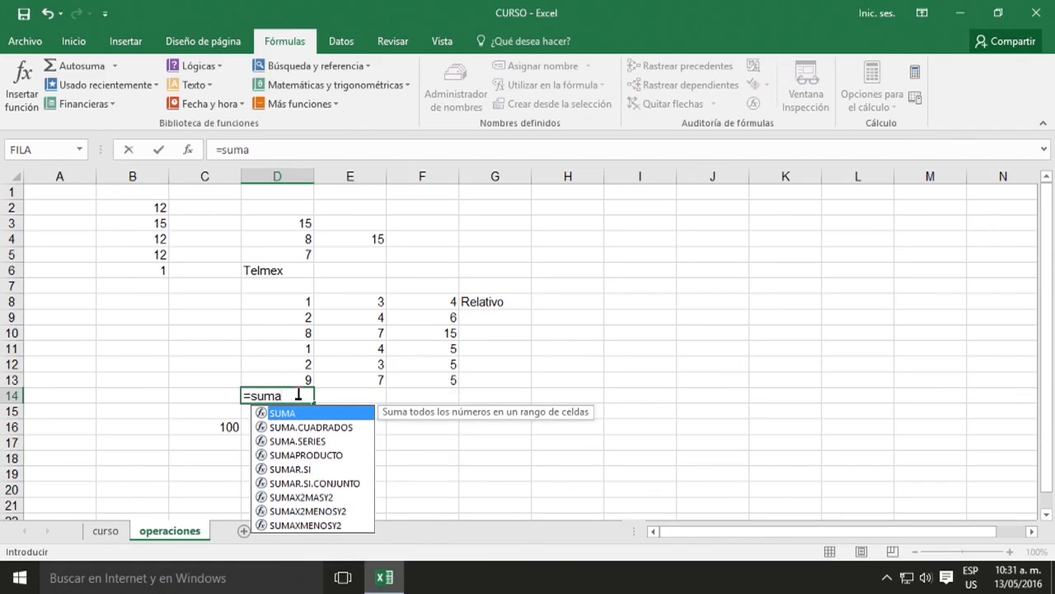
{"action": "type", "text": "("}
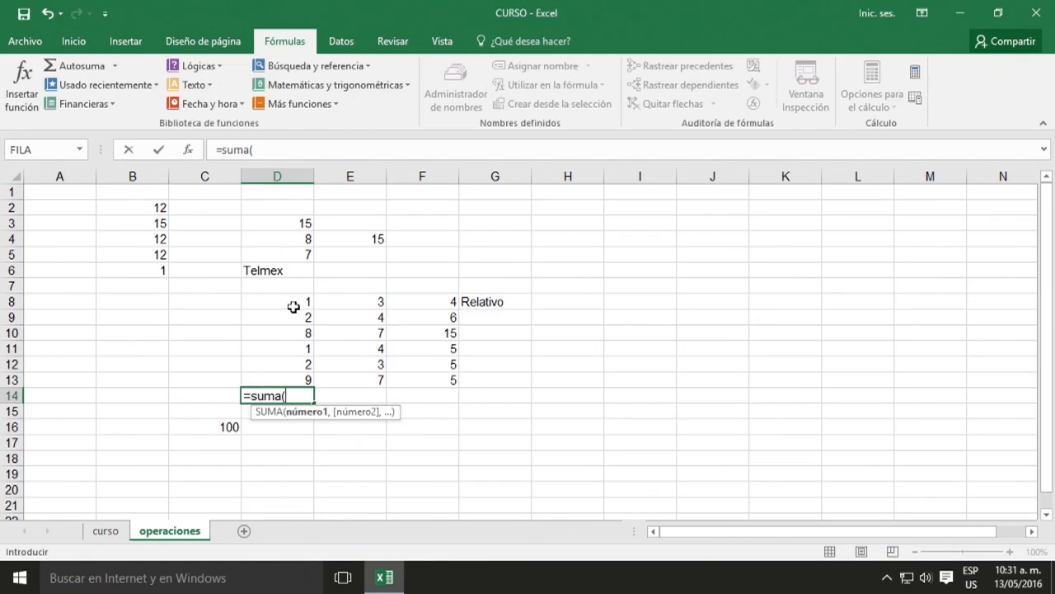
{"action": "left_click", "coordinate": [284, 303]}
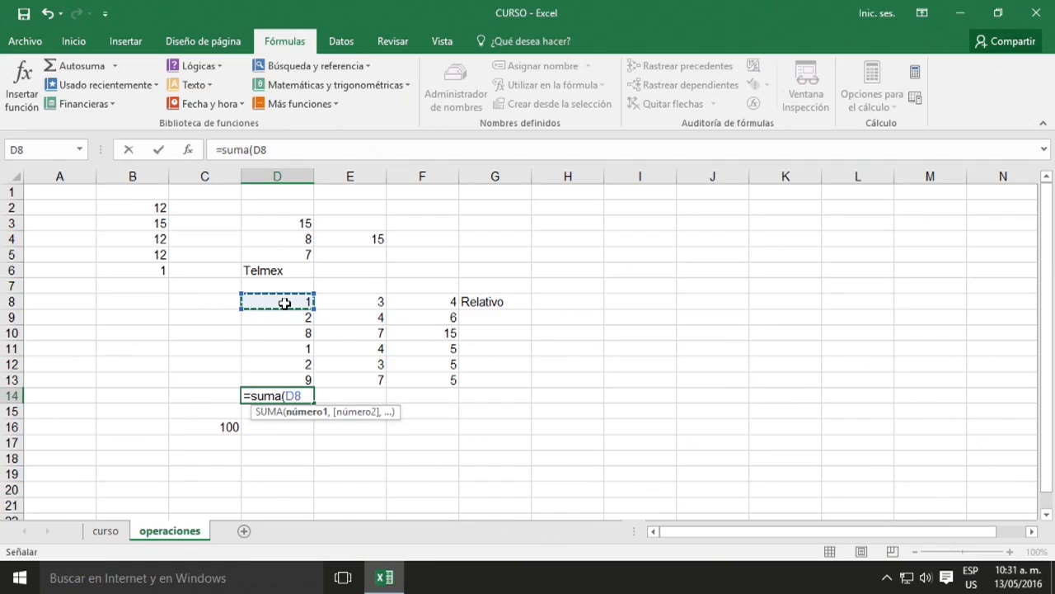
{"action": "type", "text": ","}
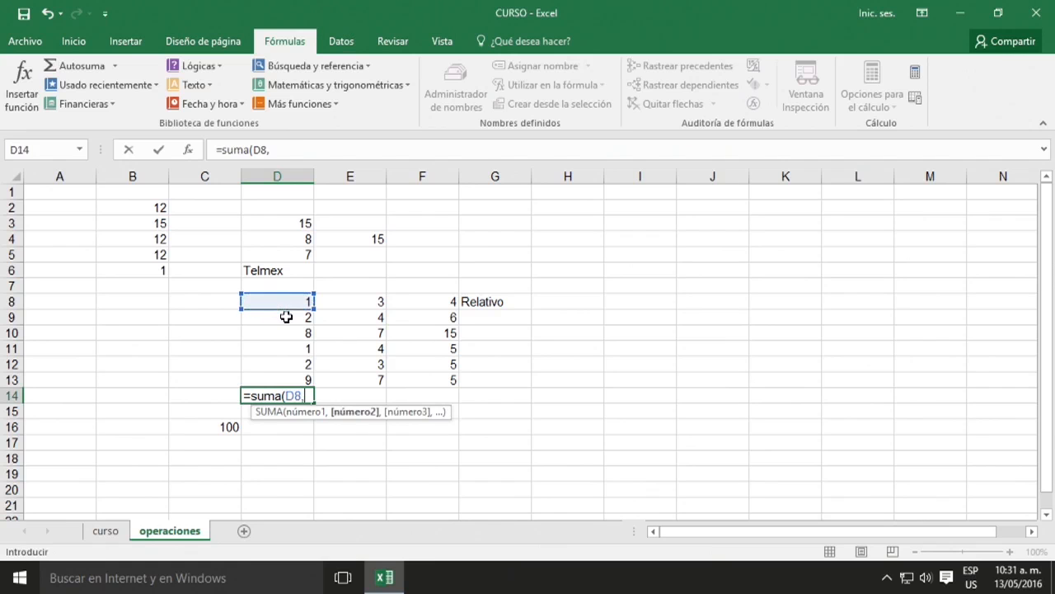
{"action": "left_click", "coordinate": [286, 317]}
{"action": "type", "text": ","}
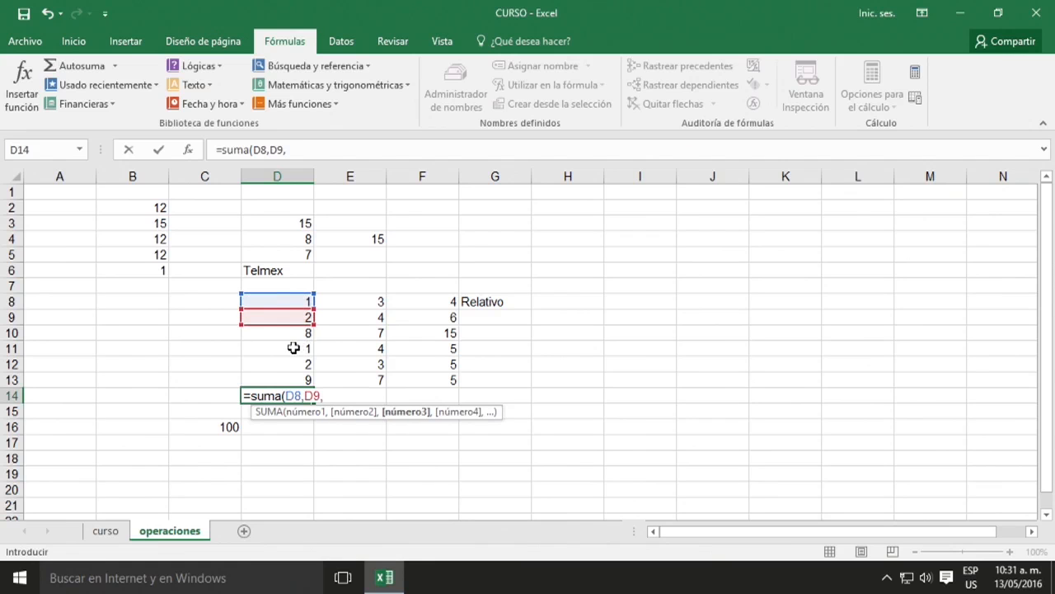
{"action": "left_click", "coordinate": [293, 348]}
{"action": "type", "text": ","}
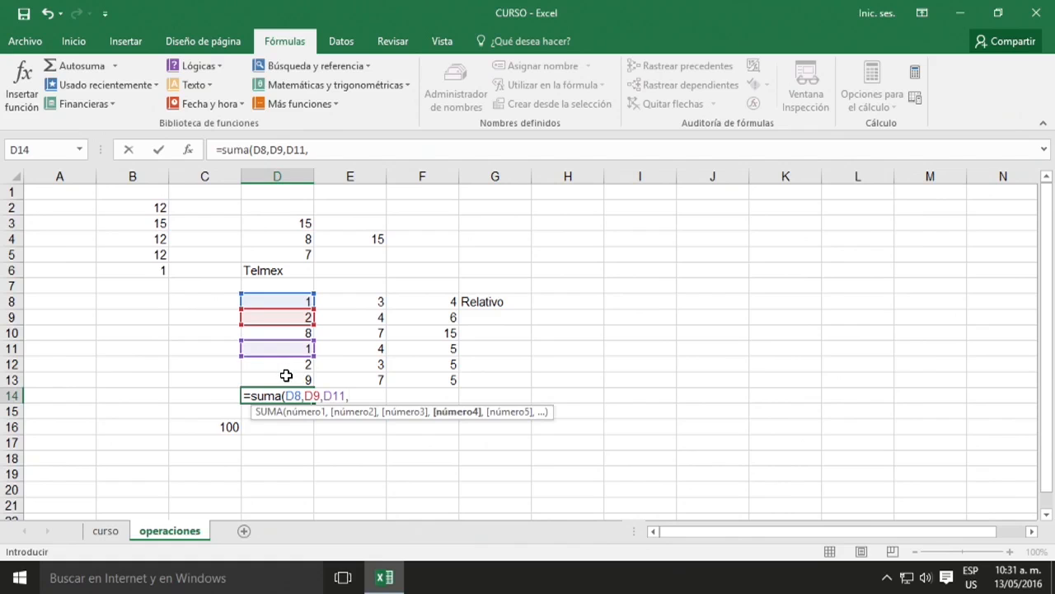
{"action": "left_click", "coordinate": [282, 361]}
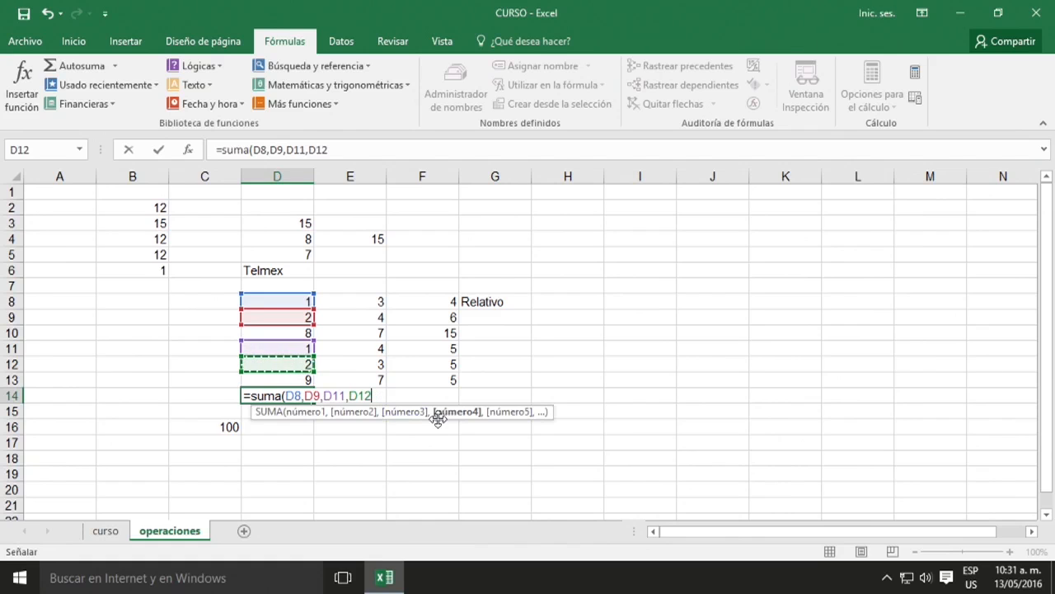
{"action": "type", "text": ","}
{"action": "key", "text": "BackSpace"}
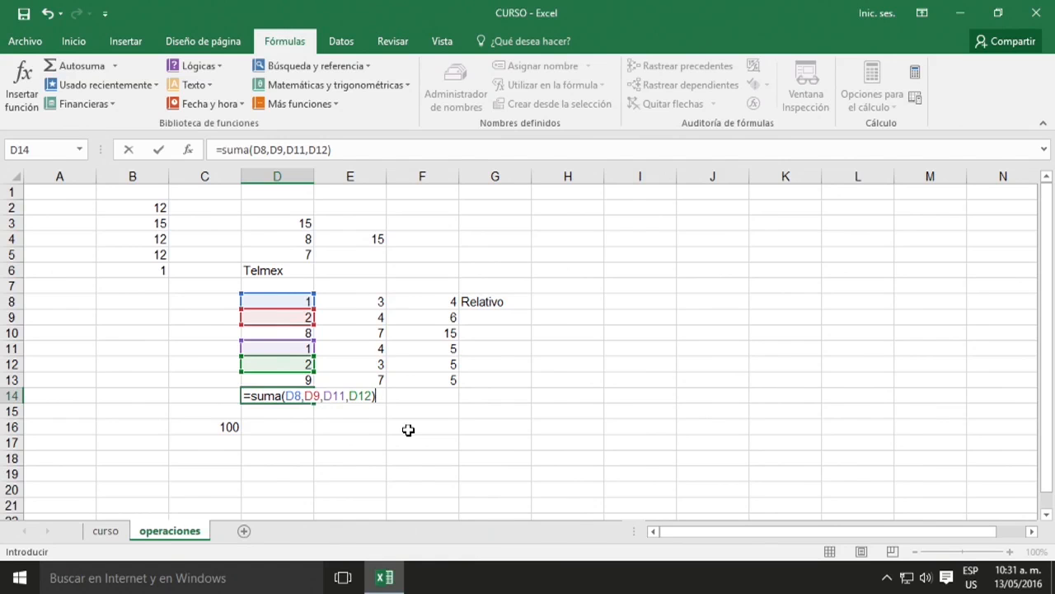
{"action": "key", "text": "Return"}
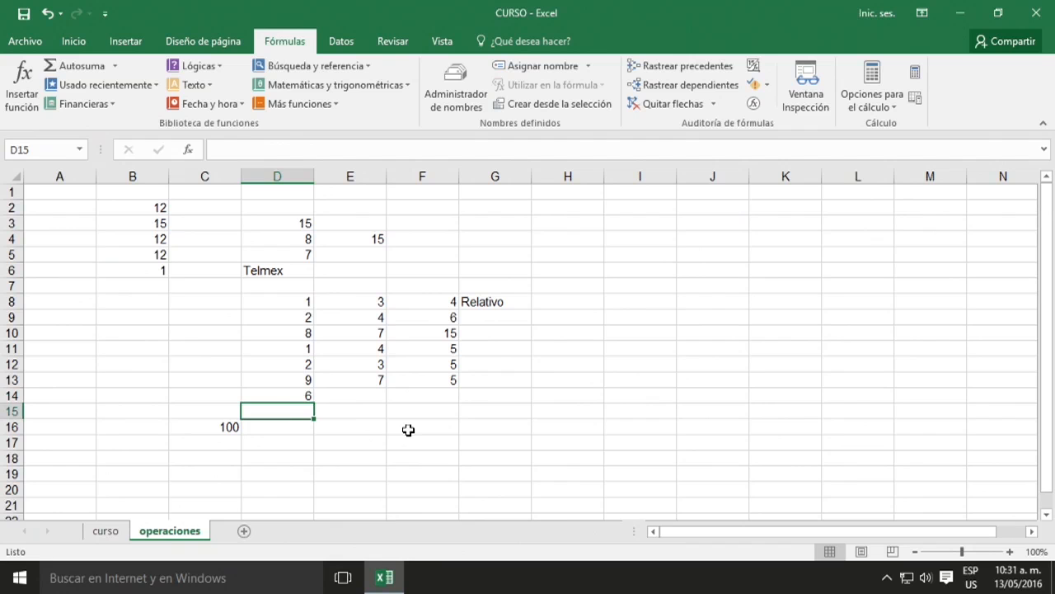
Examine each argument of the SUMA formula in D14 and leave the formula as it is.
{"action": "left_click", "coordinate": [280, 395]}
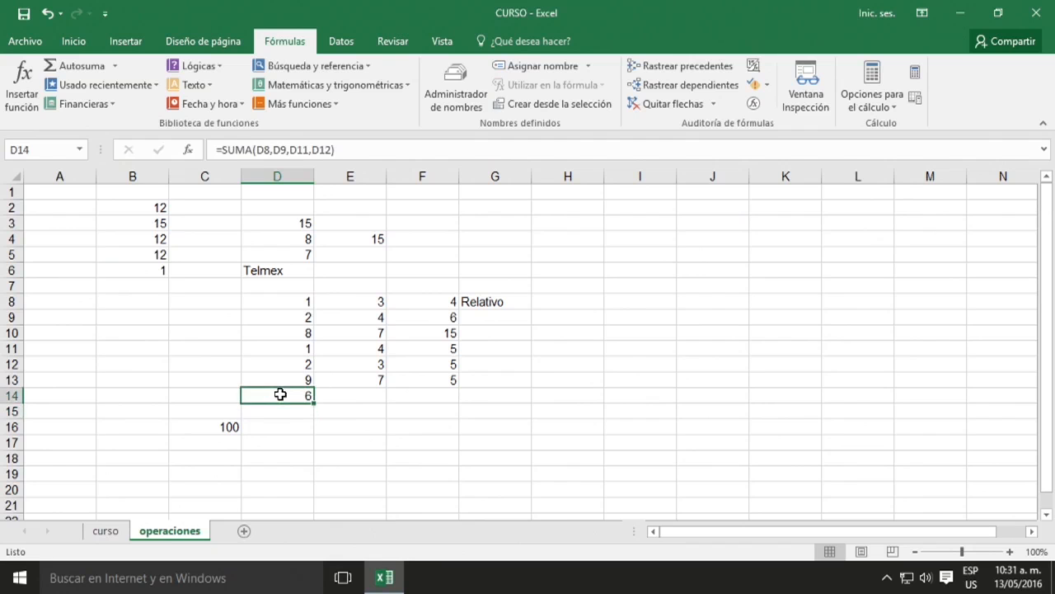
{"action": "left_click", "coordinate": [272, 150]}
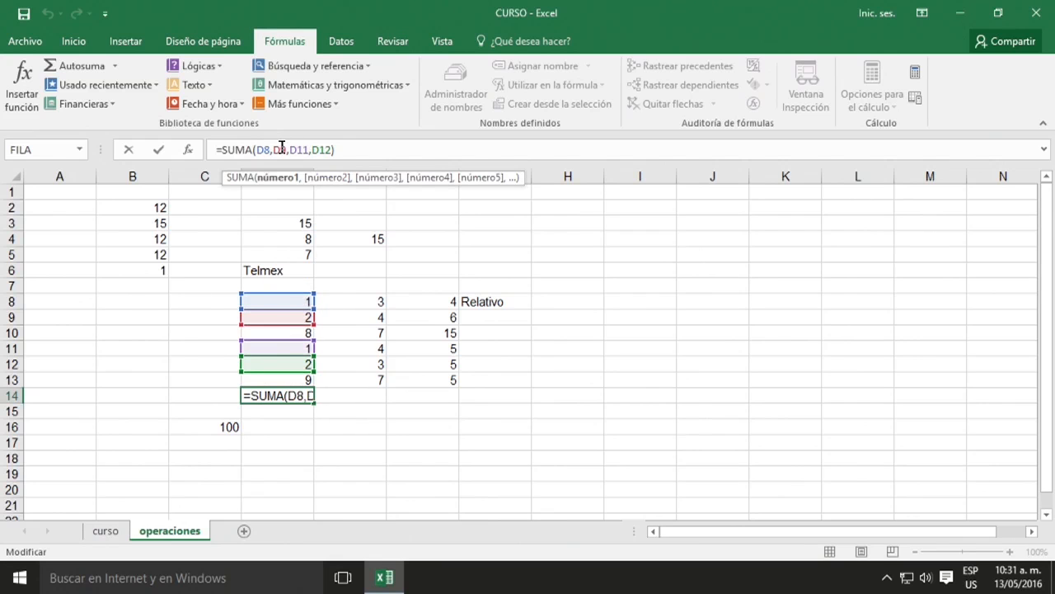
{"action": "left_click", "coordinate": [282, 148]}
{"action": "left_click", "coordinate": [296, 148]}
{"action": "left_click", "coordinate": [314, 150]}
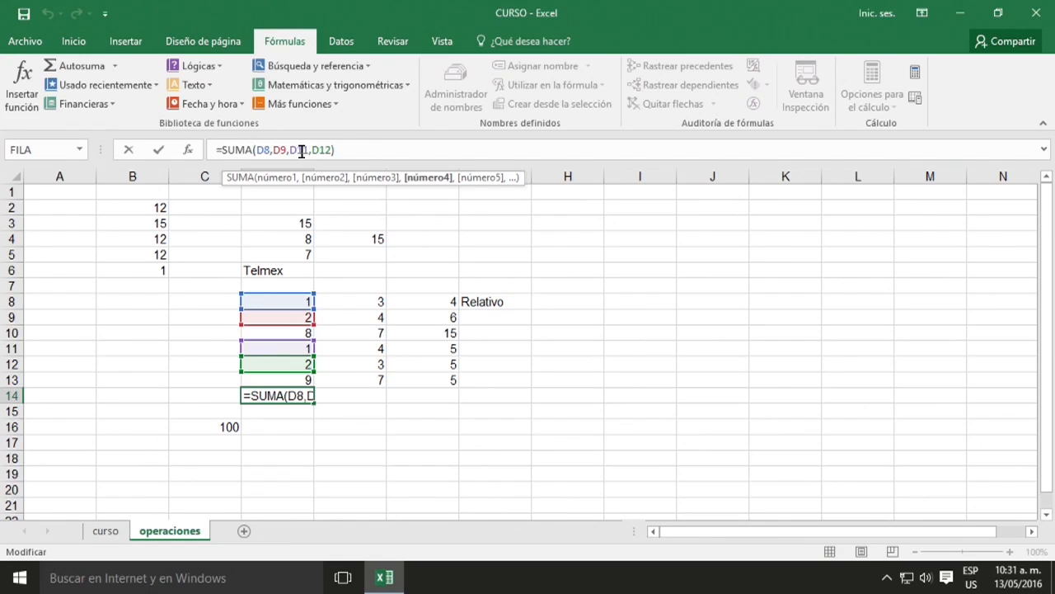
{"action": "left_click", "coordinate": [261, 151]}
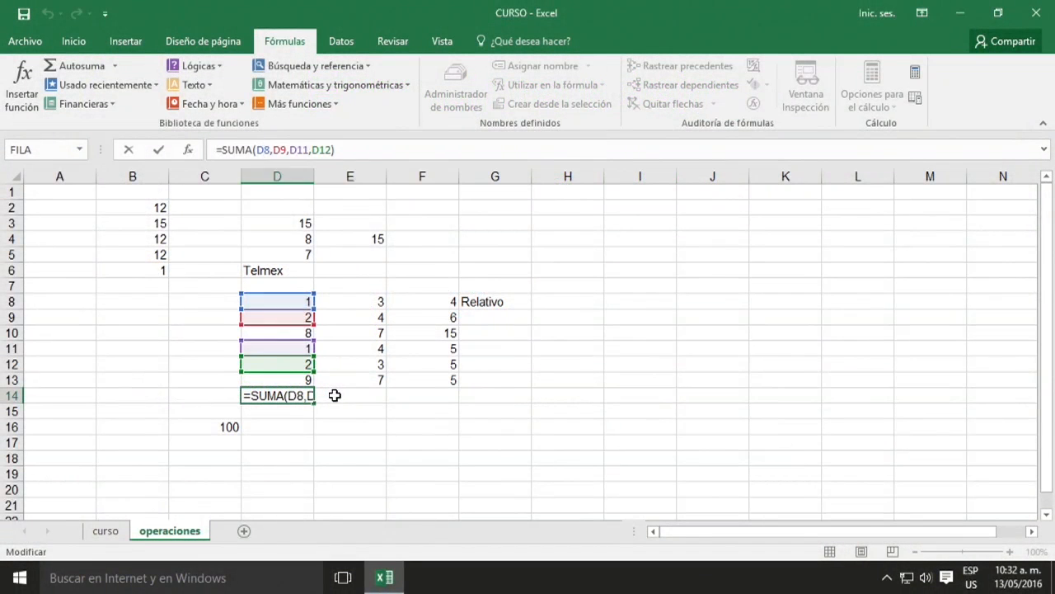
{"action": "left_click", "coordinate": [334, 395]}
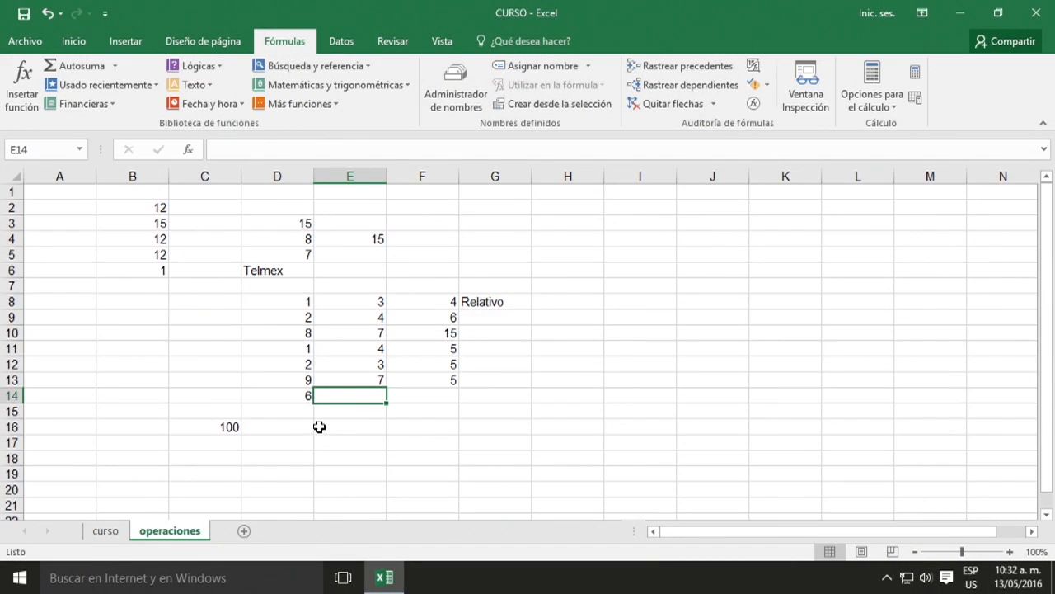
{"action": "left_click", "coordinate": [329, 426]}
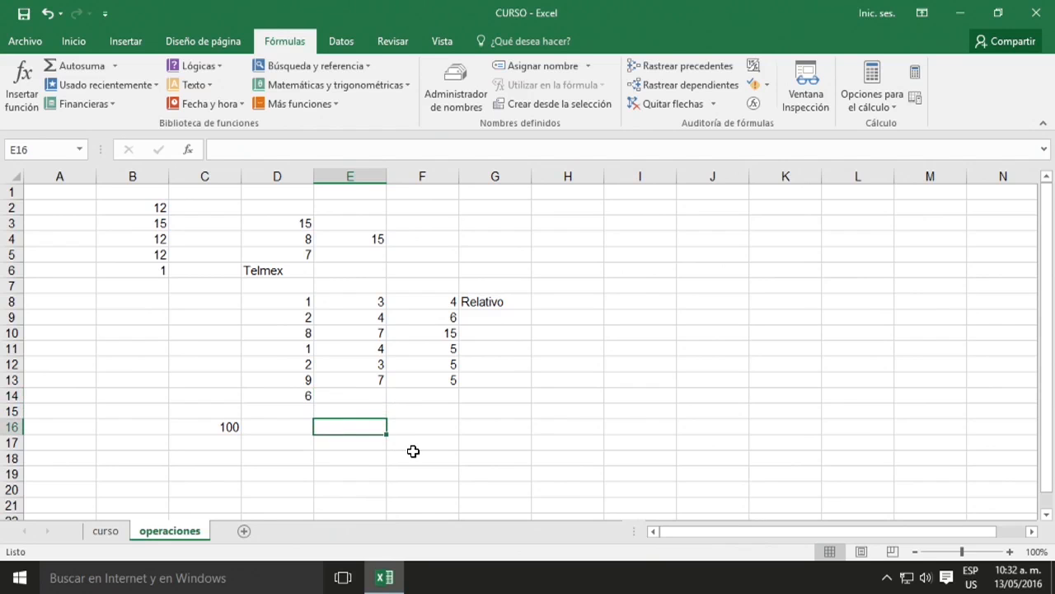
Enter the text Telmex in cell E16 and Hub in cell F16.
{"action": "type", "text": "Telmex"}
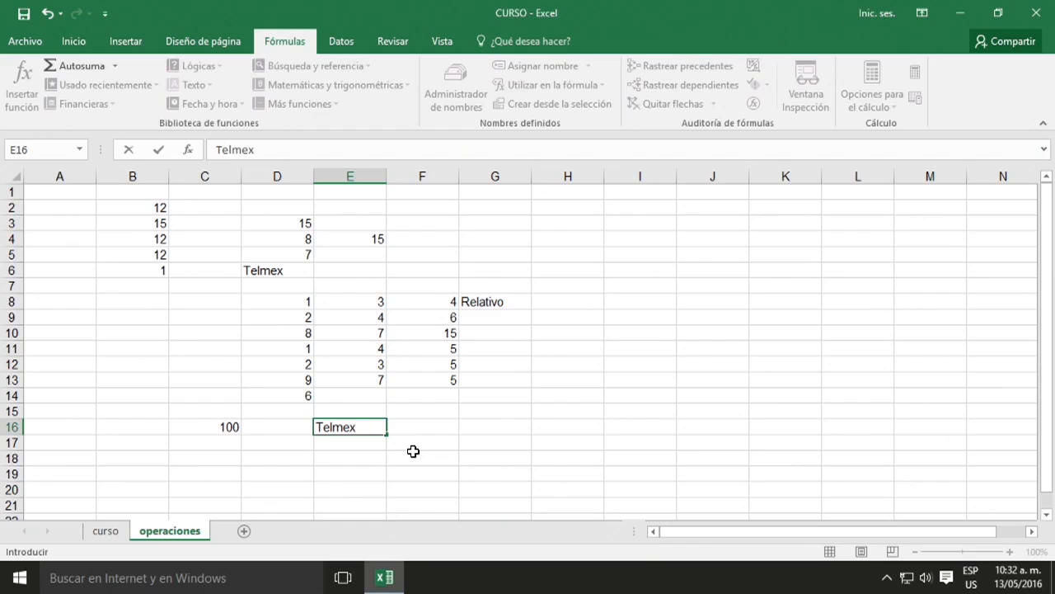
{"action": "key", "text": "Tab"}
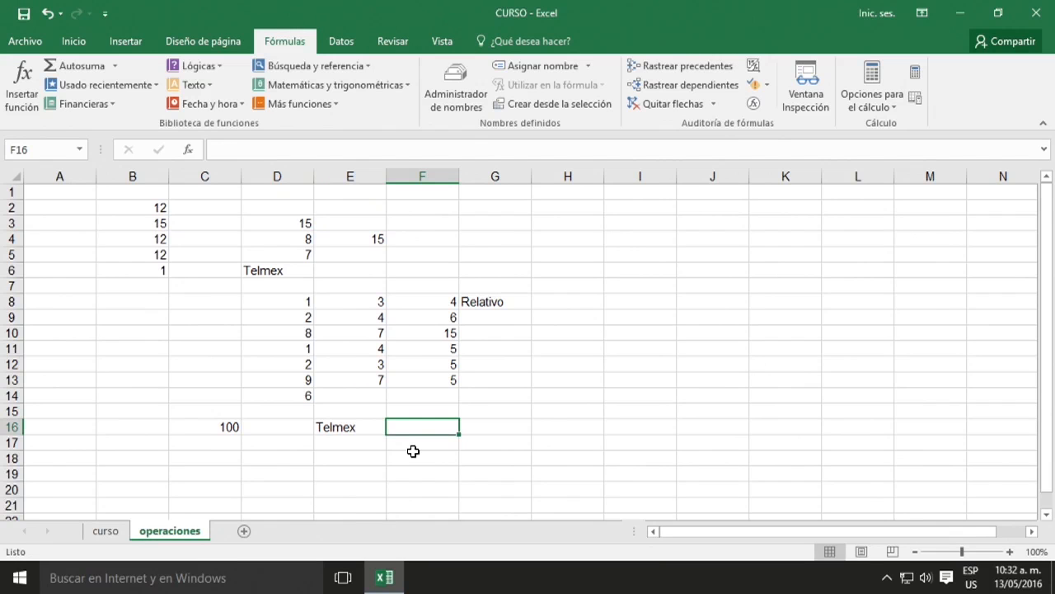
{"action": "type", "text": "Hub"}
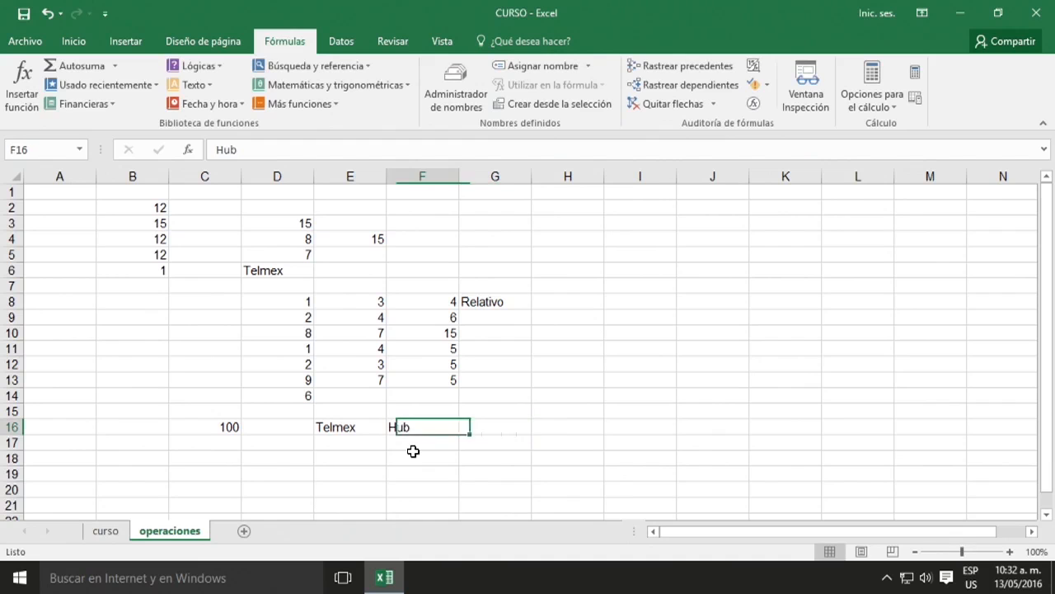
{"action": "key", "text": "shift+Tab"}
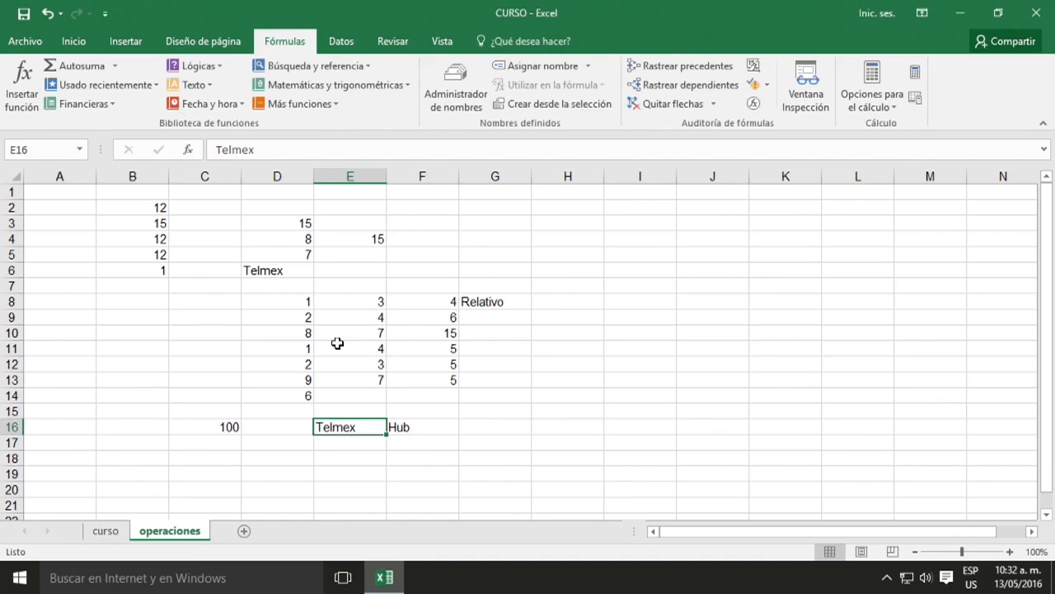
Join the texts of E16 and F16 in cell G16 with the formula =E16&F16.
{"action": "left_click", "coordinate": [473, 427]}
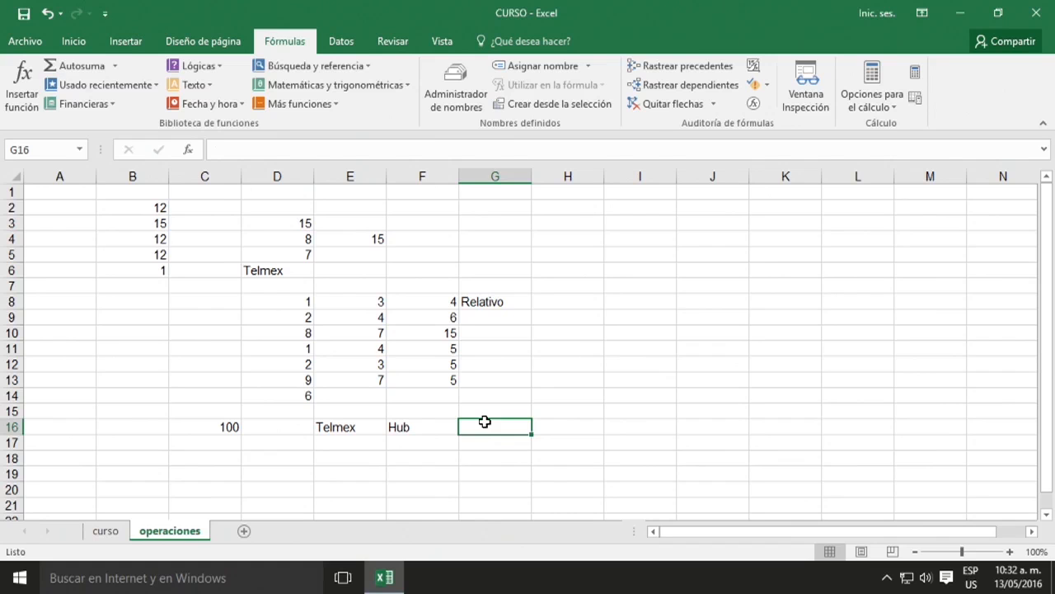
{"action": "type", "text": "="}
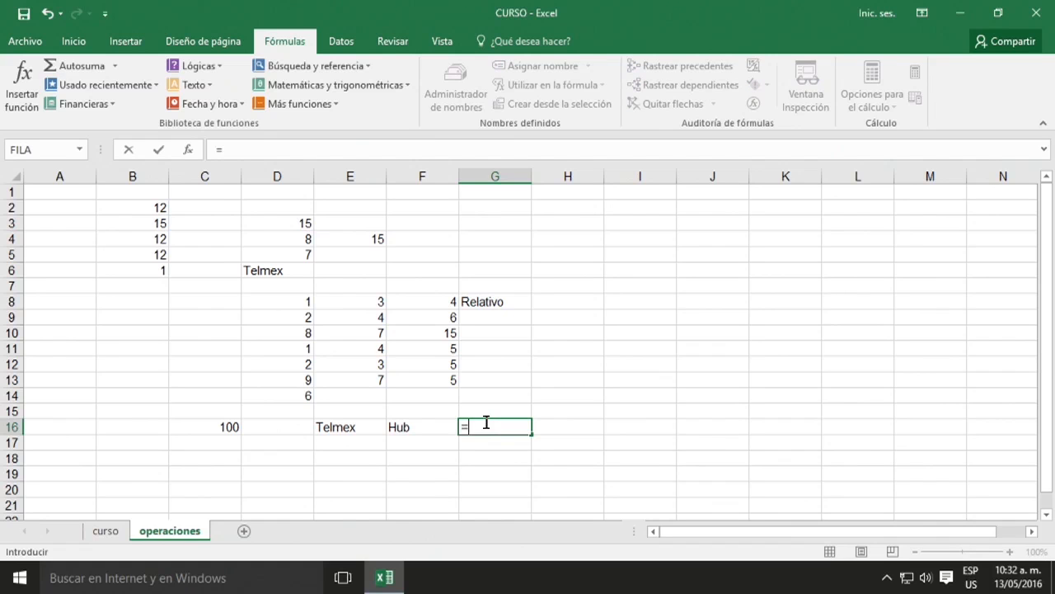
{"action": "left_click", "coordinate": [353, 428]}
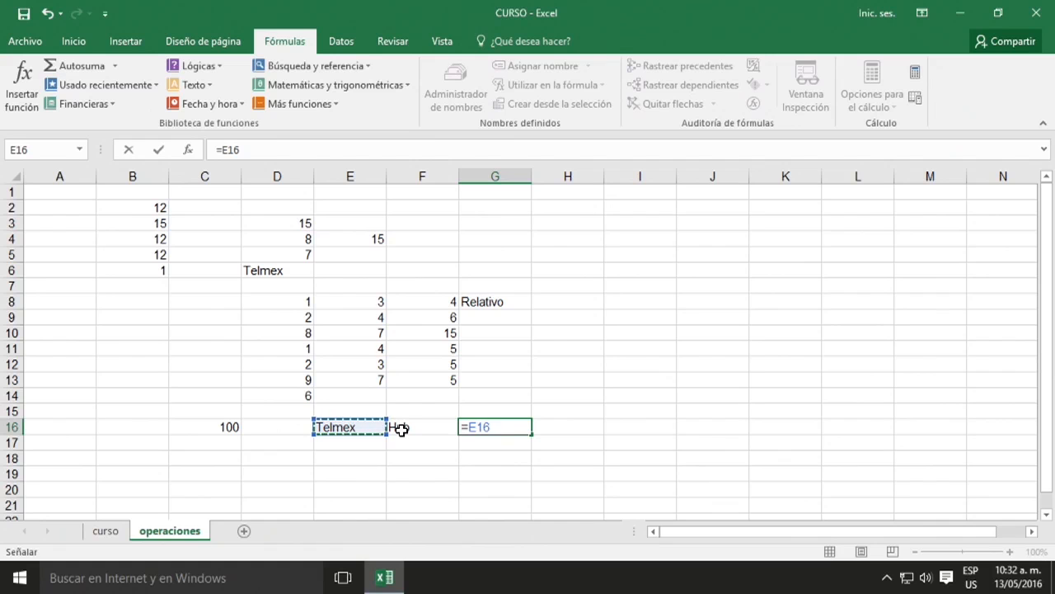
{"action": "type", "text": "&"}
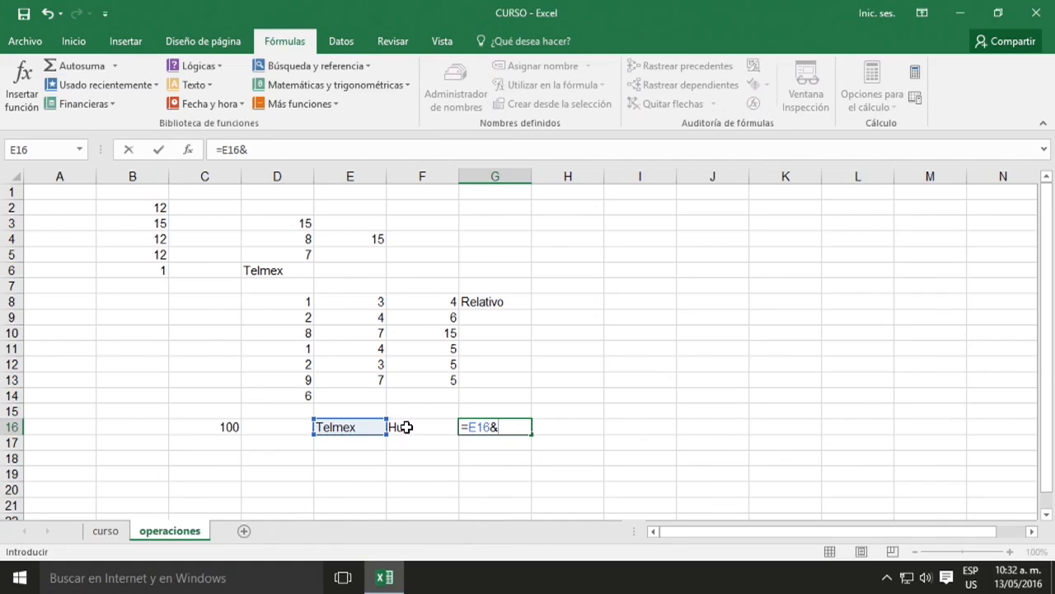
{"action": "left_click", "coordinate": [406, 429]}
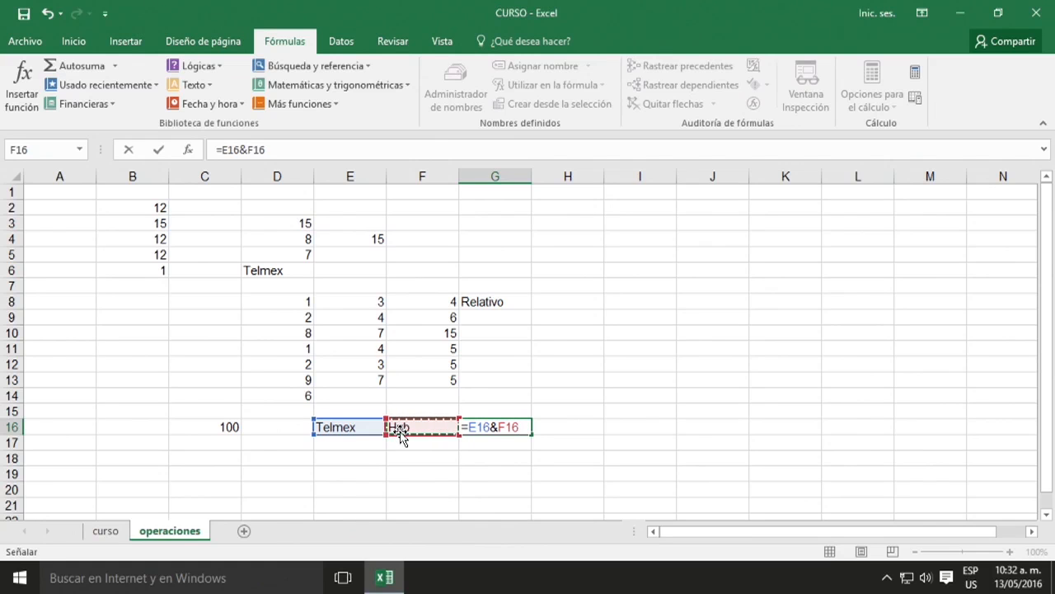
{"action": "key", "text": "Return"}
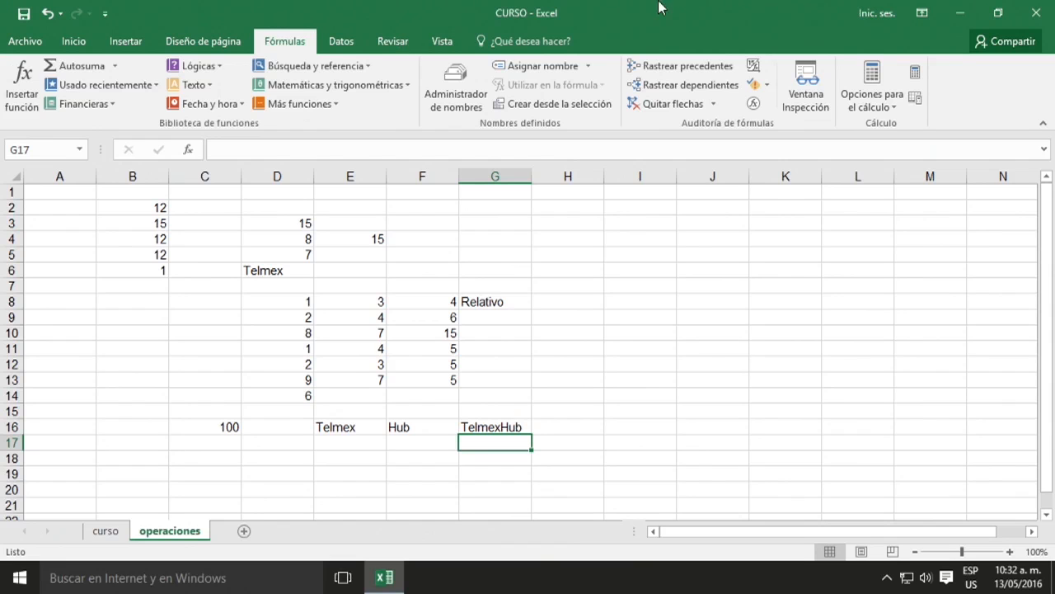
Enter the numbers 1, 2, 3, 4 and 5 down column I in cells I3 to I7.
{"action": "left_click", "coordinate": [552, 268]}
{"action": "left_click", "coordinate": [590, 221]}
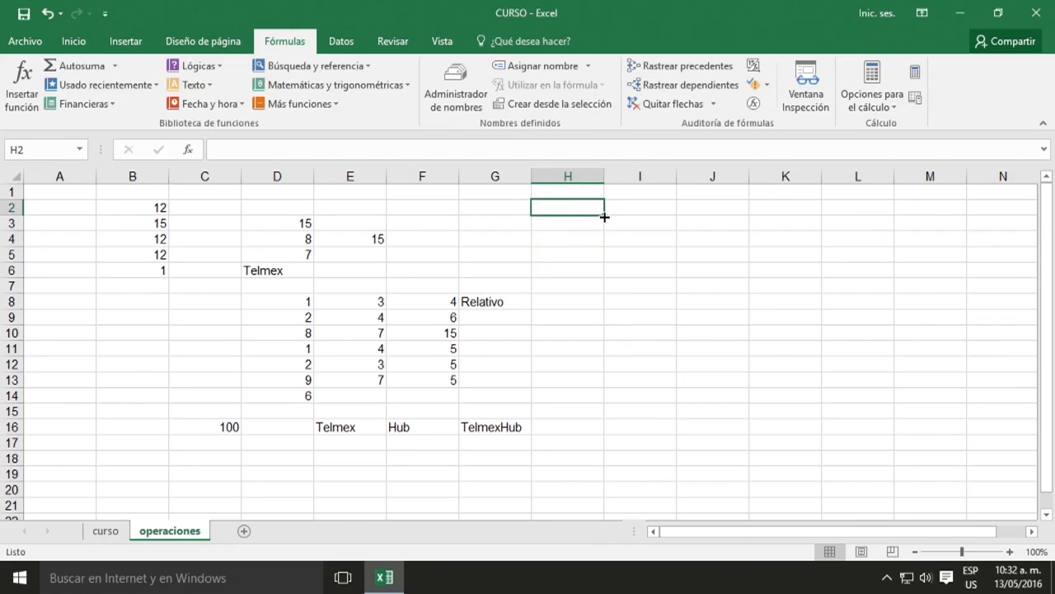
{"action": "left_click", "coordinate": [616, 221]}
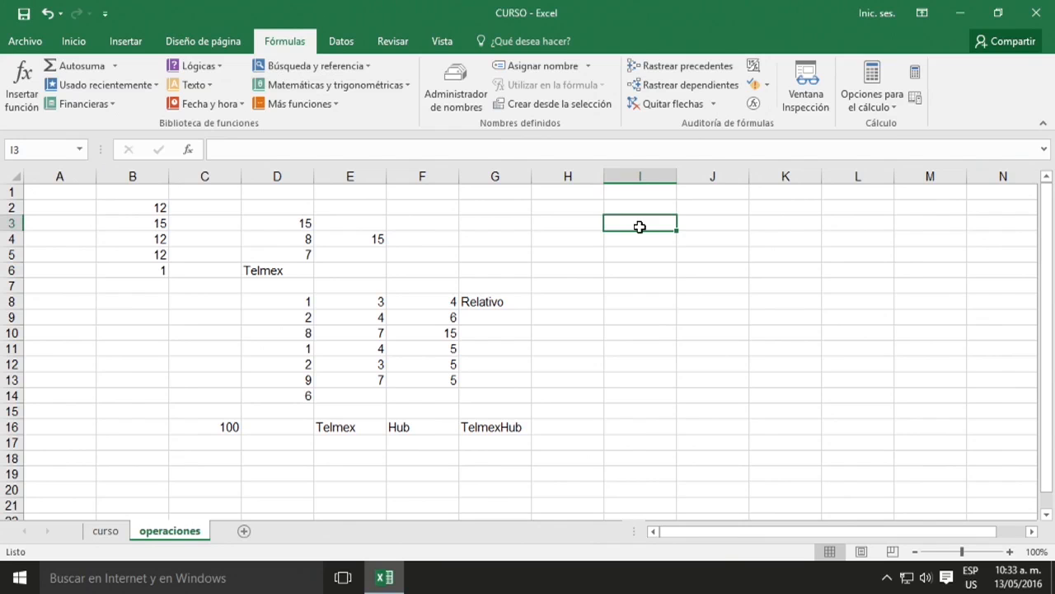
{"action": "type", "text": "12"}
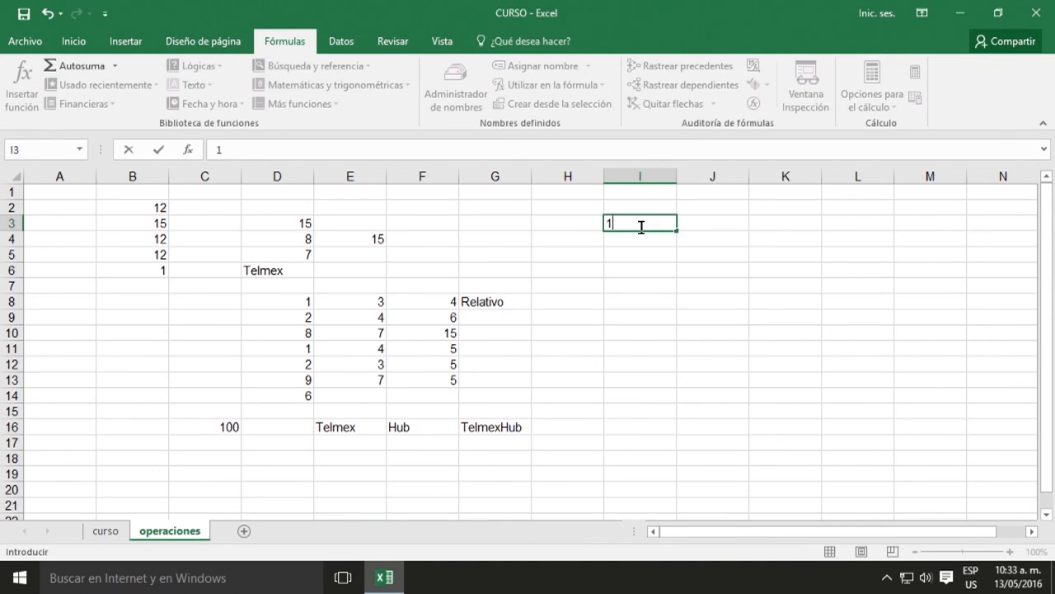
{"action": "key", "text": "Return"}
{"action": "type", "text": "23"}
{"action": "key", "text": "BackSpace"}
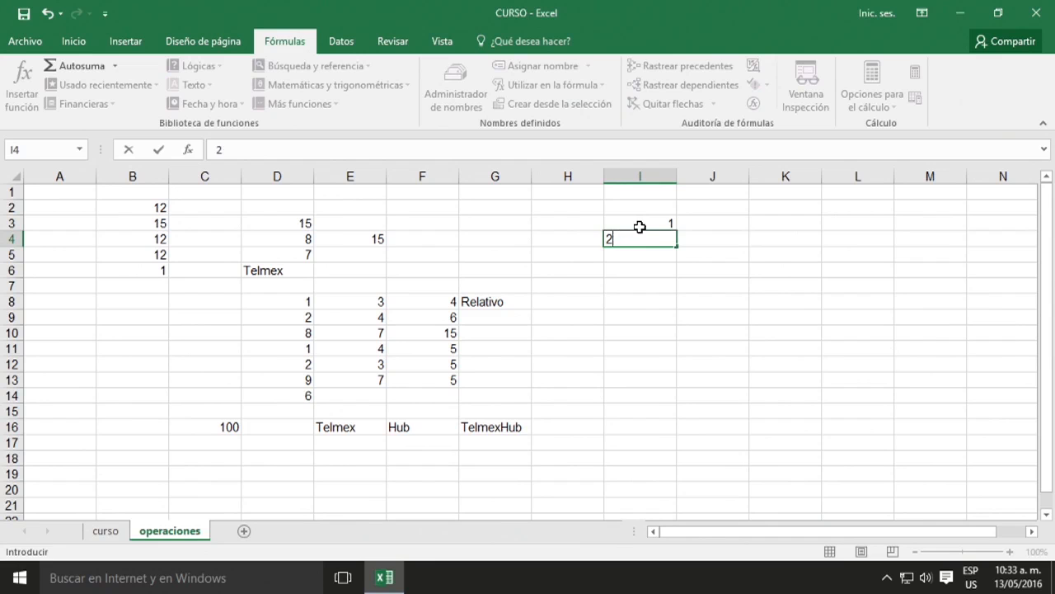
{"action": "key", "text": "Return"}
{"action": "type", "text": "3"}
{"action": "key", "text": "Return"}
{"action": "type", "text": "4"}
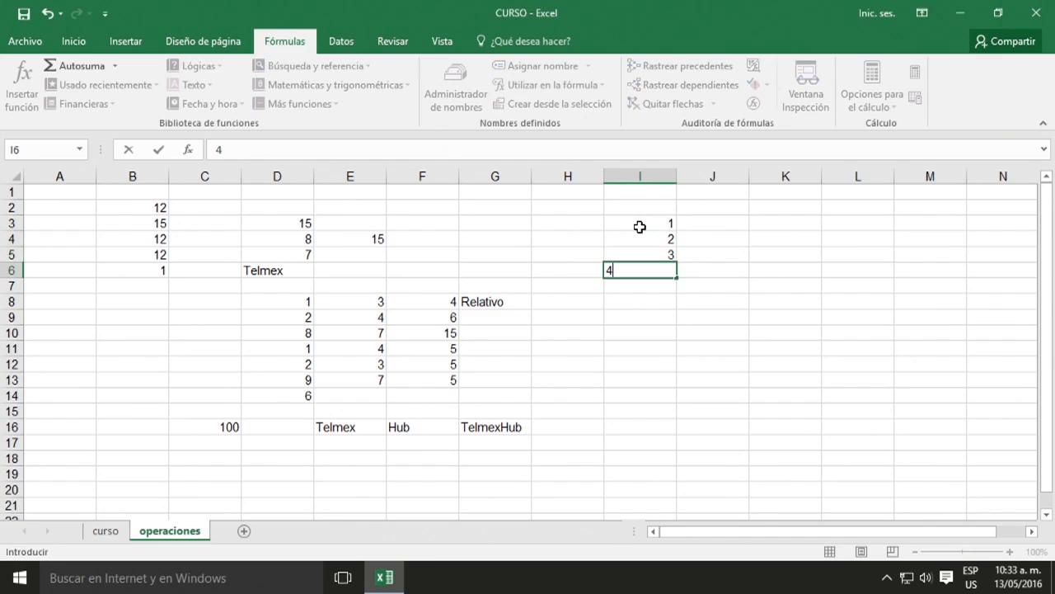
{"action": "key", "text": "Return"}
{"action": "type", "text": "5"}
{"action": "left_click", "coordinate": [640, 224]}
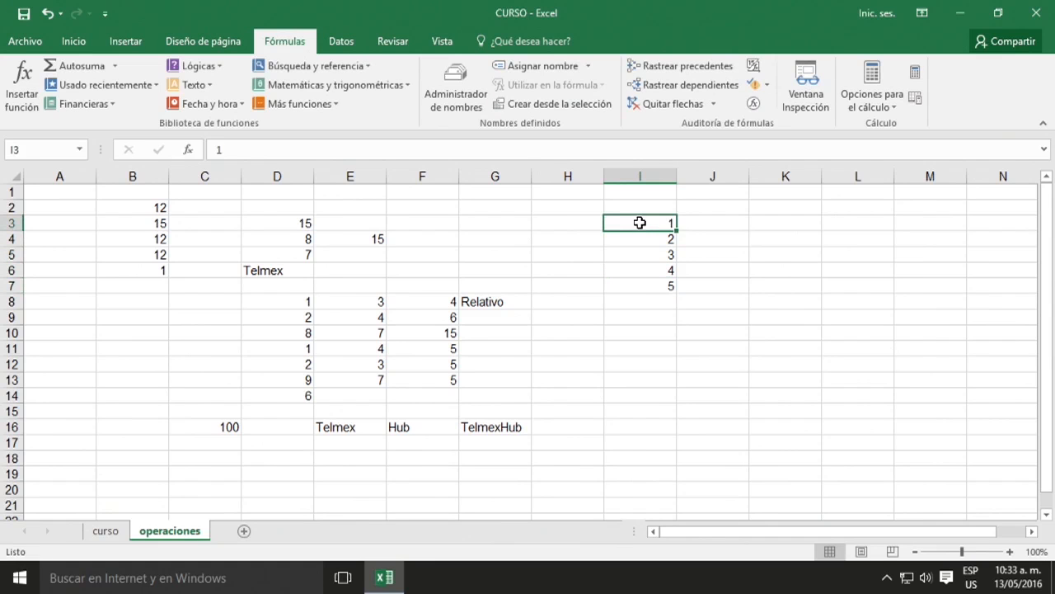
Start an AutoSum in cell I8 and replace its suggested range with the single cell I3.
{"action": "left_click", "coordinate": [651, 302]}
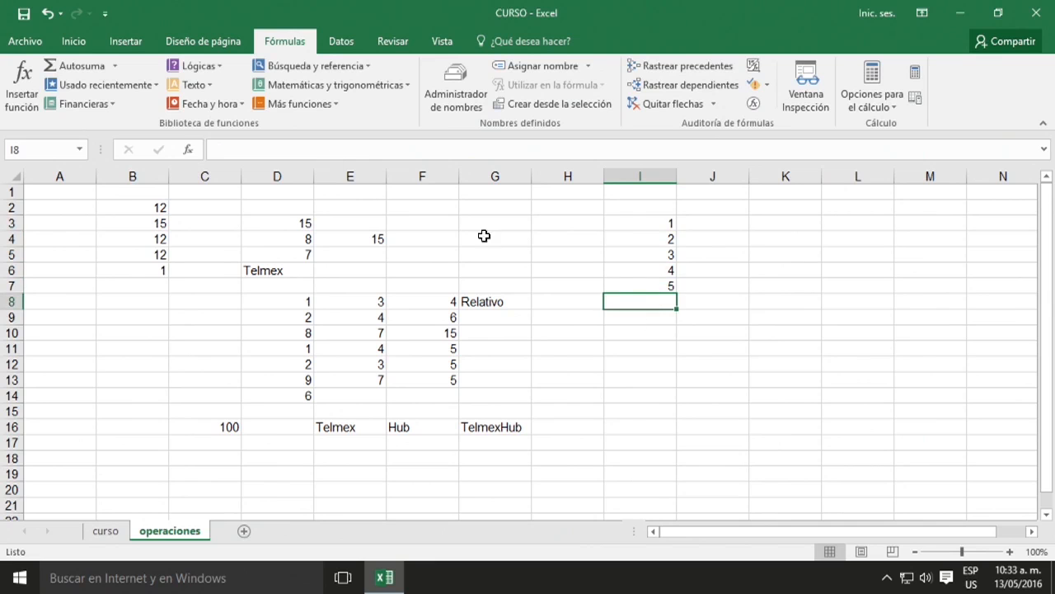
{"action": "left_click", "coordinate": [84, 61]}
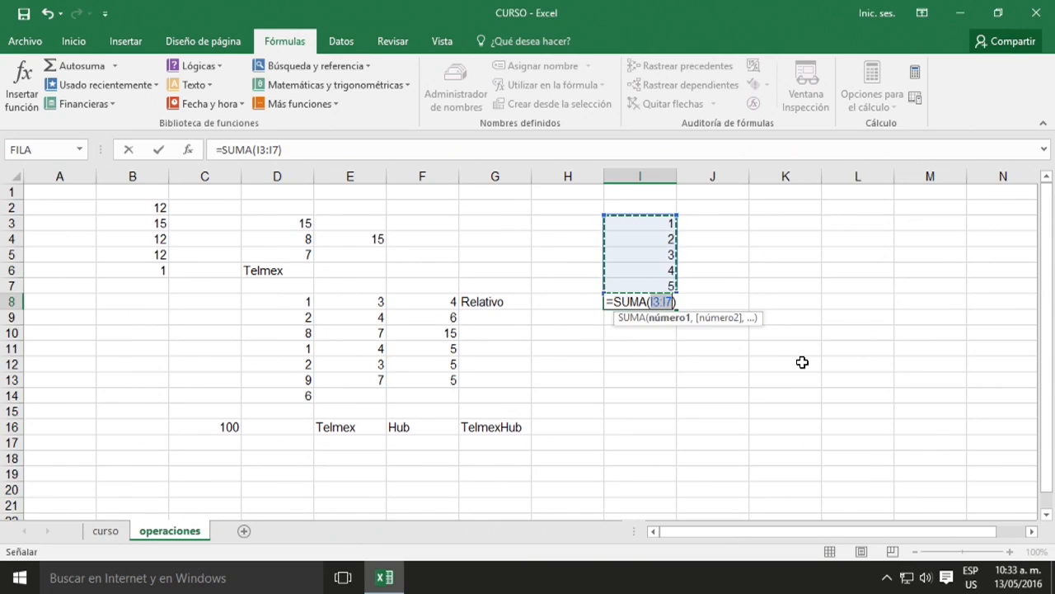
{"action": "key", "text": "BackSpace"}
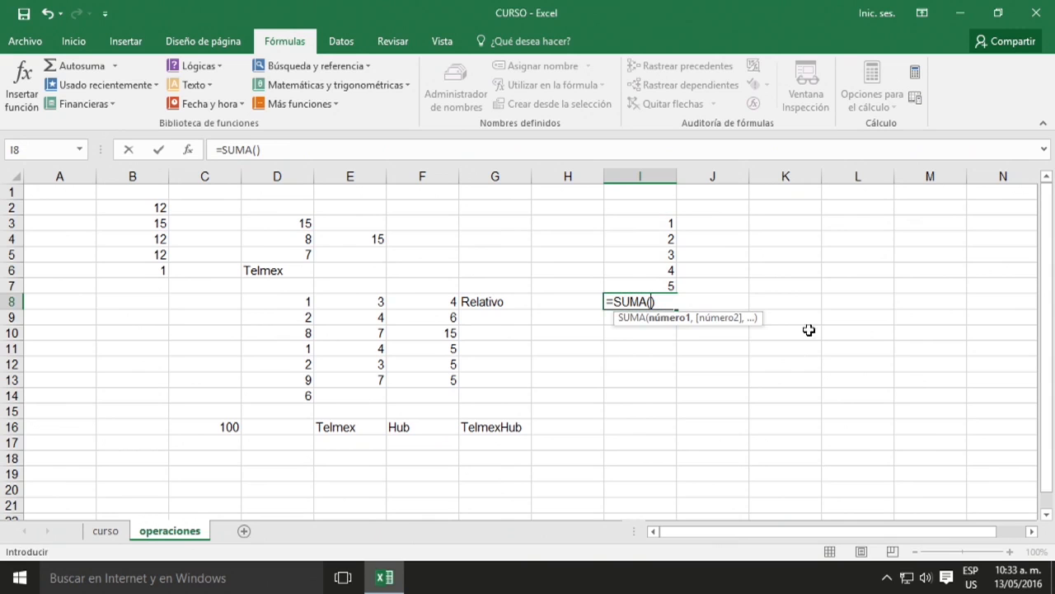
{"action": "left_click", "coordinate": [659, 225]}
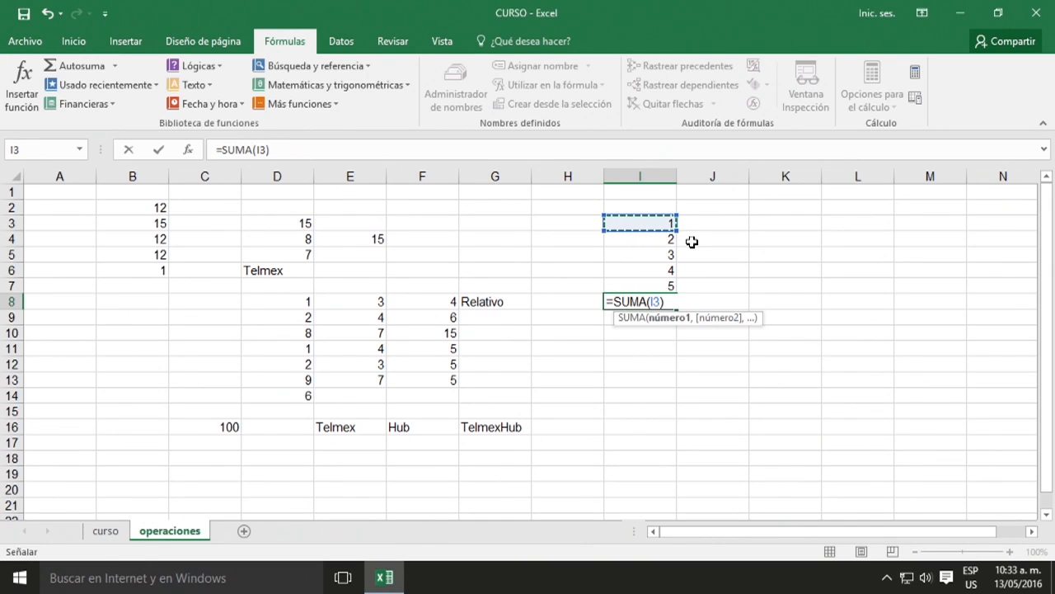
Try to extend the SUMA argument in I8 to the range I3:I5, and erase it back to I3.
{"action": "key", "text": "F8"}
{"action": "key", "text": "BackSpace"}
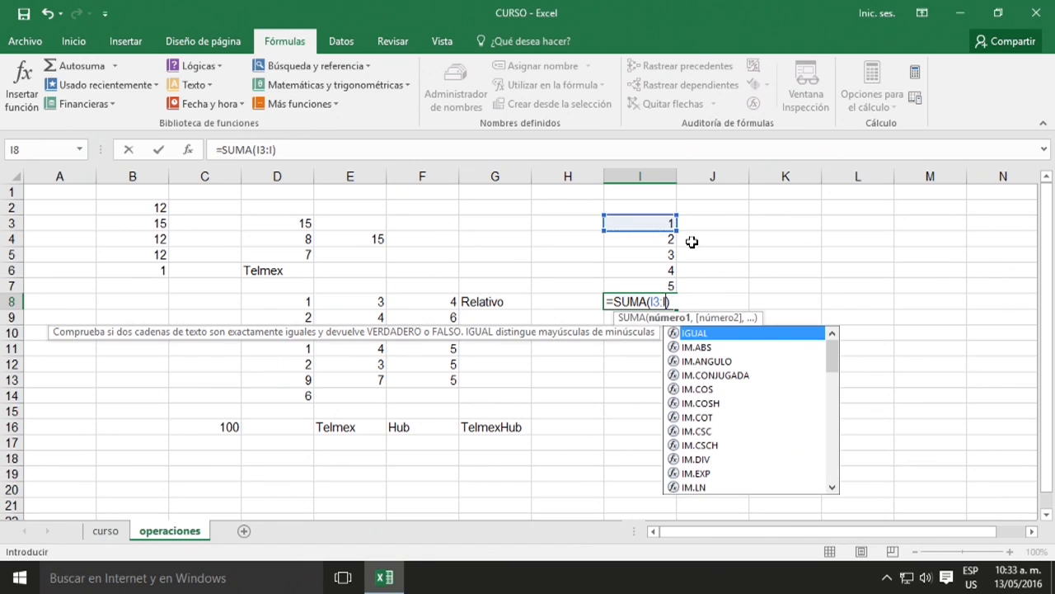
{"action": "key", "text": "BackSpace"}
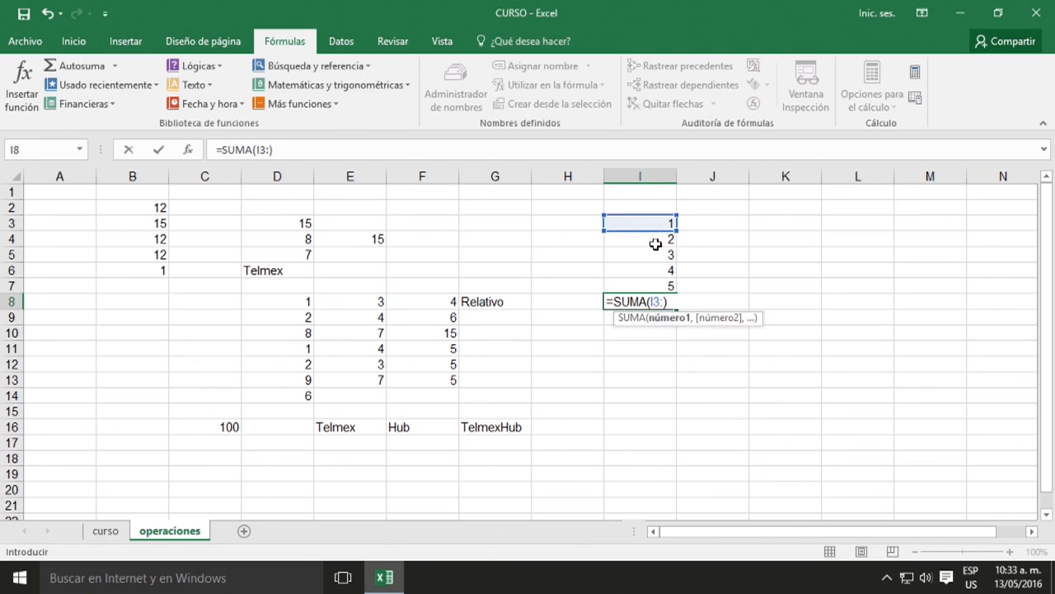
{"action": "left_click", "coordinate": [652, 258]}
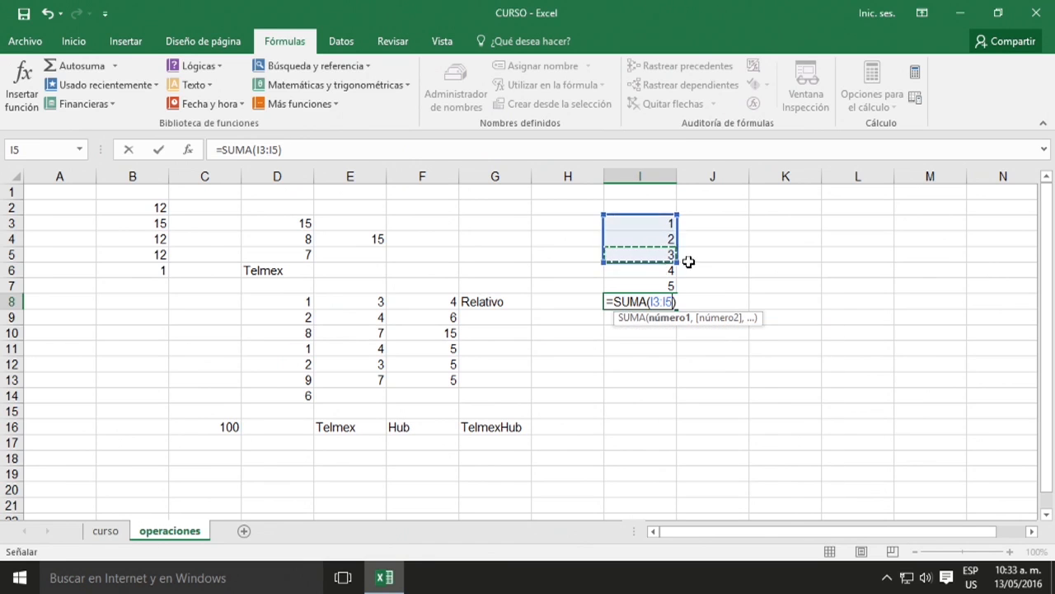
{"action": "key", "text": "BackSpace"}
{"action": "key", "text": "BackSpace"}
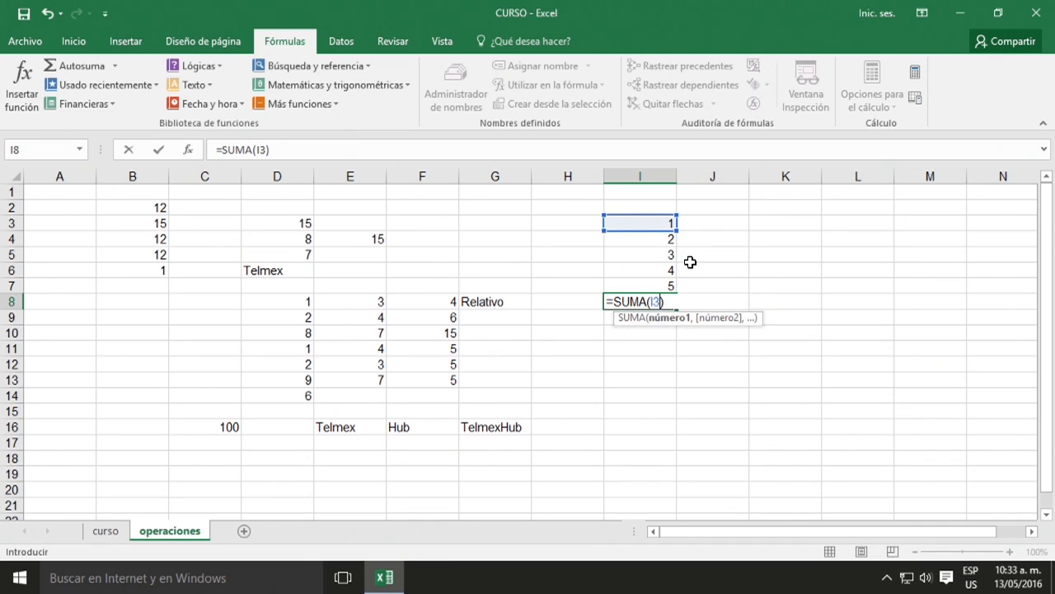
Add I5 and I7 as separate arguments and complete the formula =SUMA(I3,I5,I7) in I8.
{"action": "type", "text": ","}
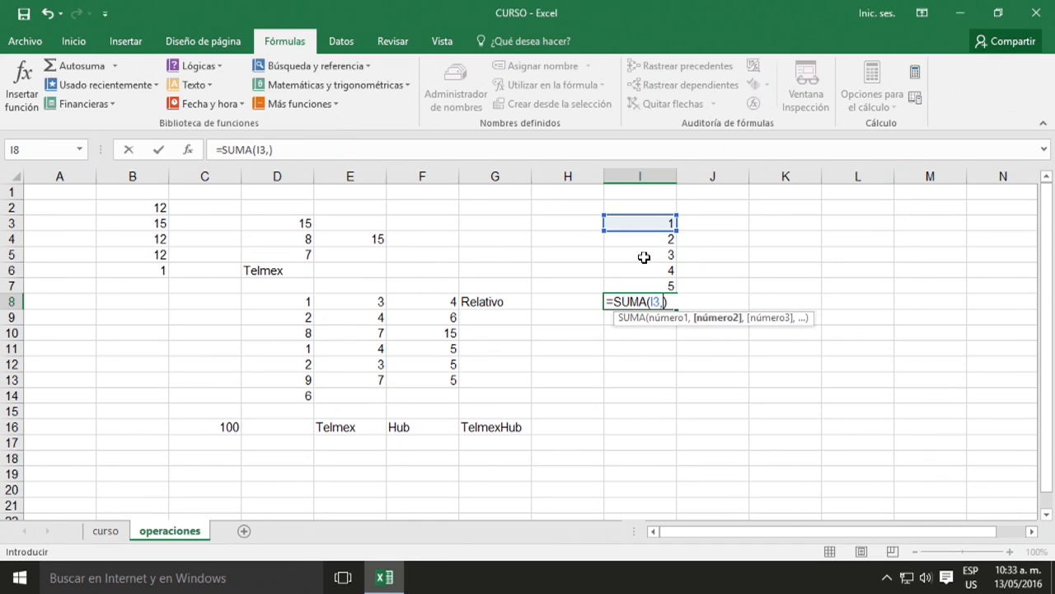
{"action": "left_click", "coordinate": [651, 255]}
{"action": "type", "text": ","}
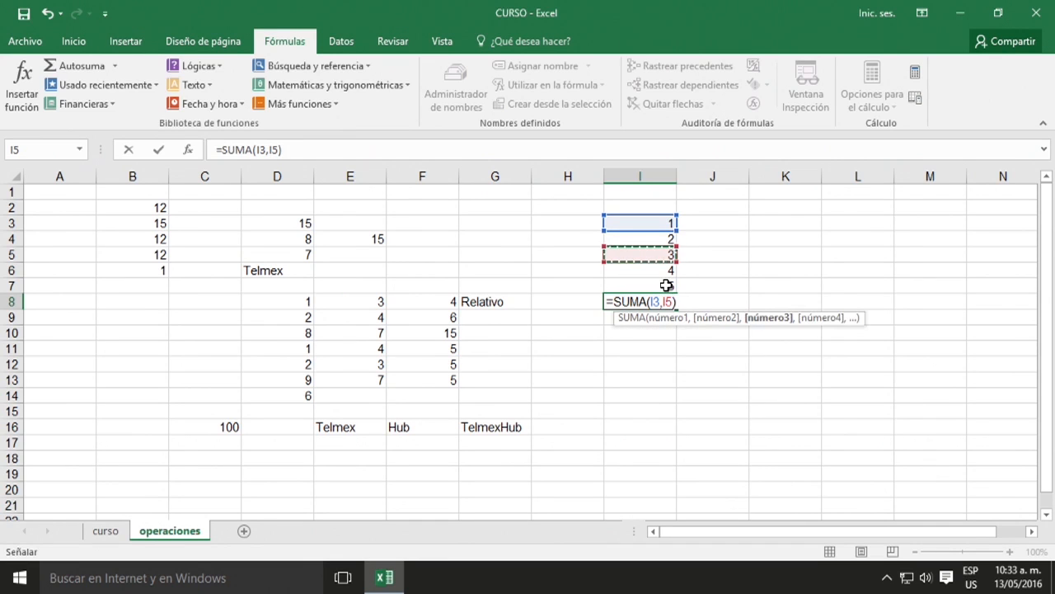
{"action": "left_click", "coordinate": [666, 286]}
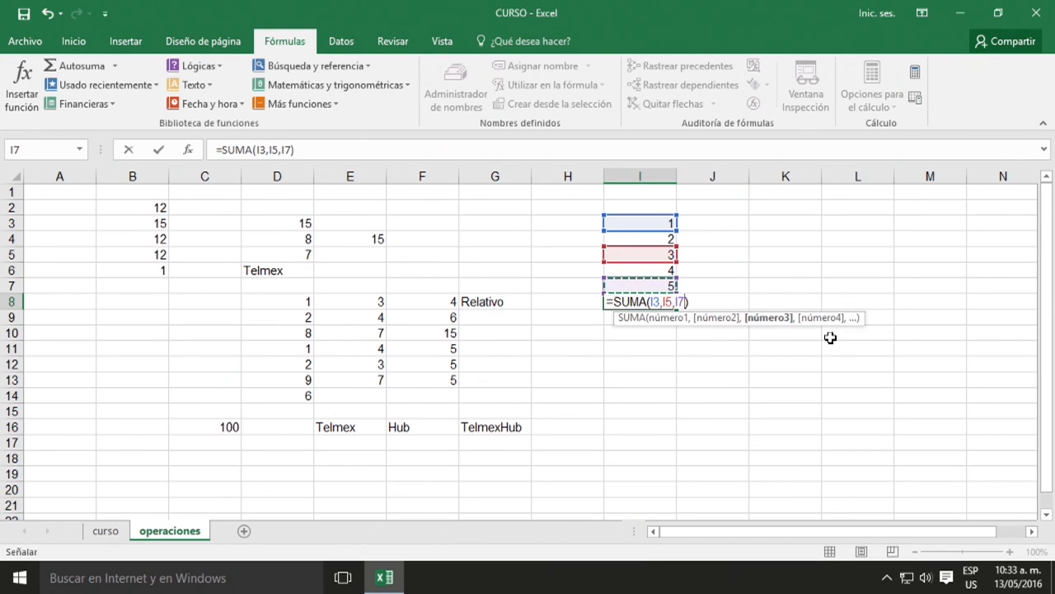
{"action": "key", "text": "Return"}
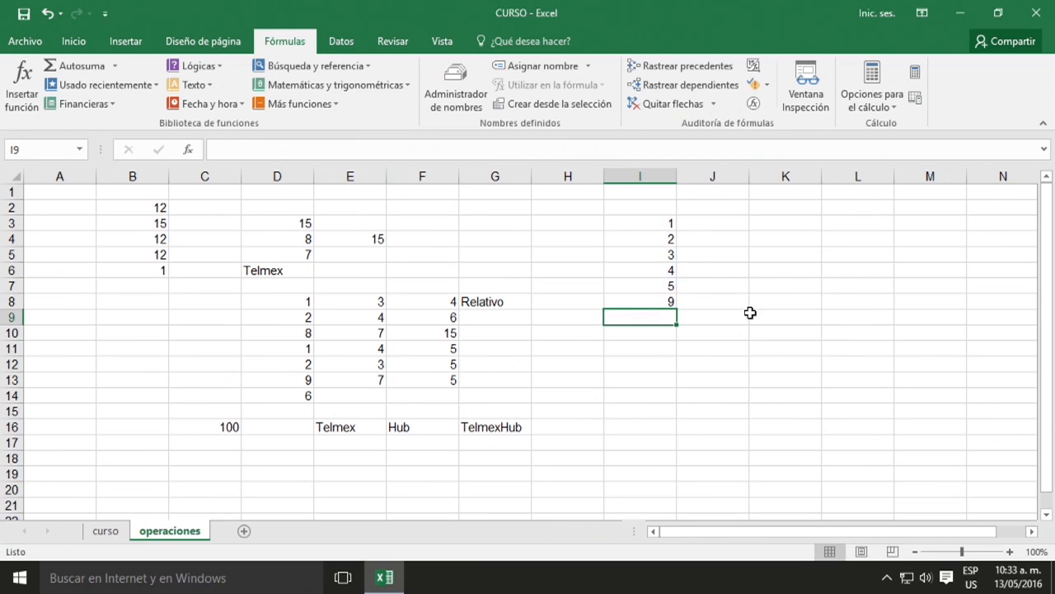
Examine the formula in I8, the functions offered with AutoSum, and the list of financial functions.
{"action": "left_click", "coordinate": [666, 301]}
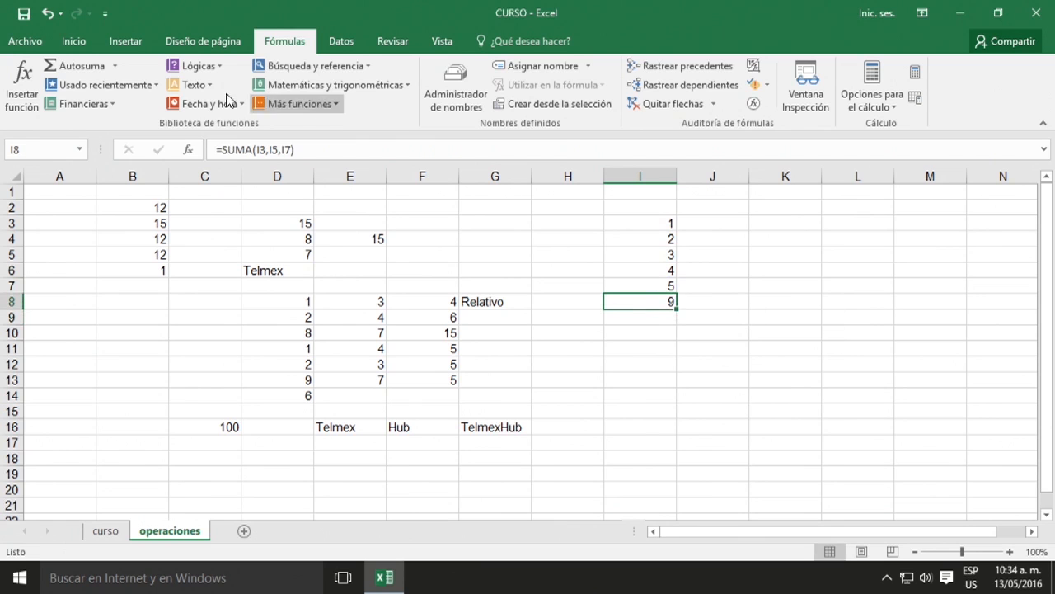
{"action": "left_click", "coordinate": [118, 63]}
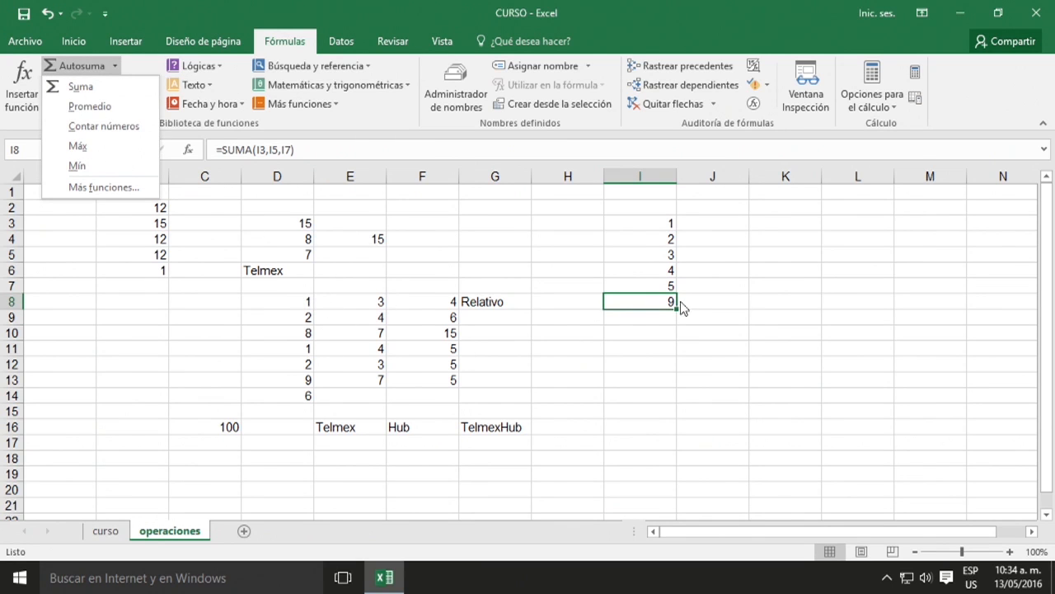
{"action": "left_click", "coordinate": [729, 305]}
{"action": "left_click", "coordinate": [693, 227]}
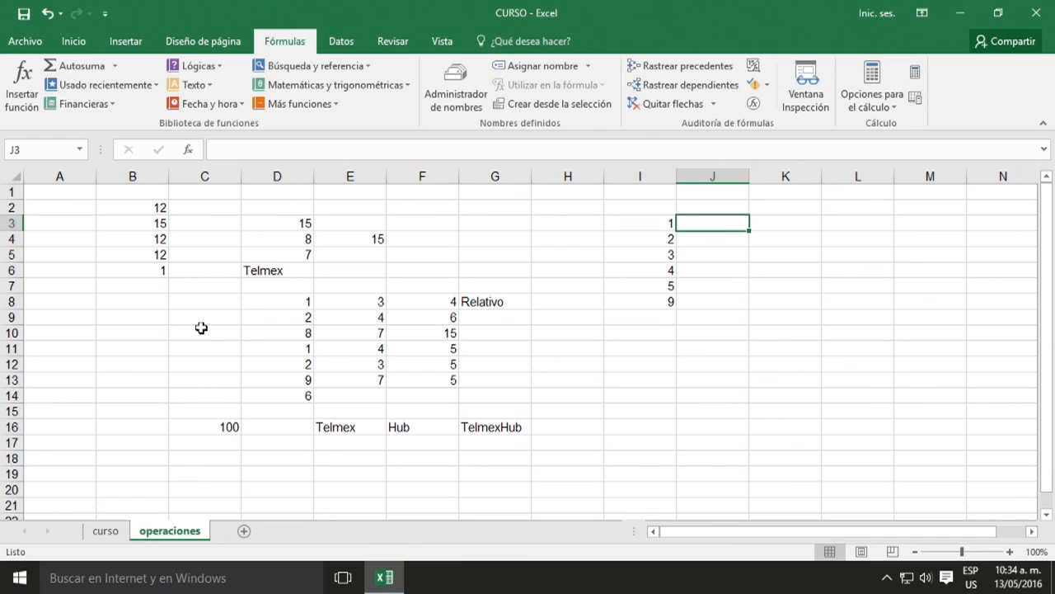
{"action": "left_click", "coordinate": [76, 104]}
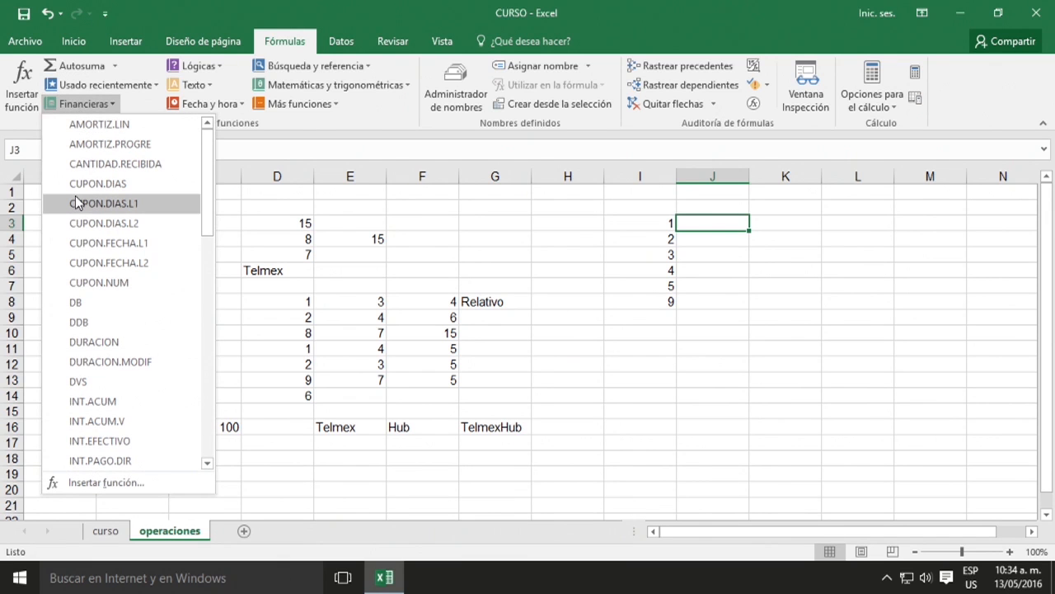
{"action": "scroll", "coordinate": [79, 203], "scroll_direction": "down", "scroll_amount": 9}
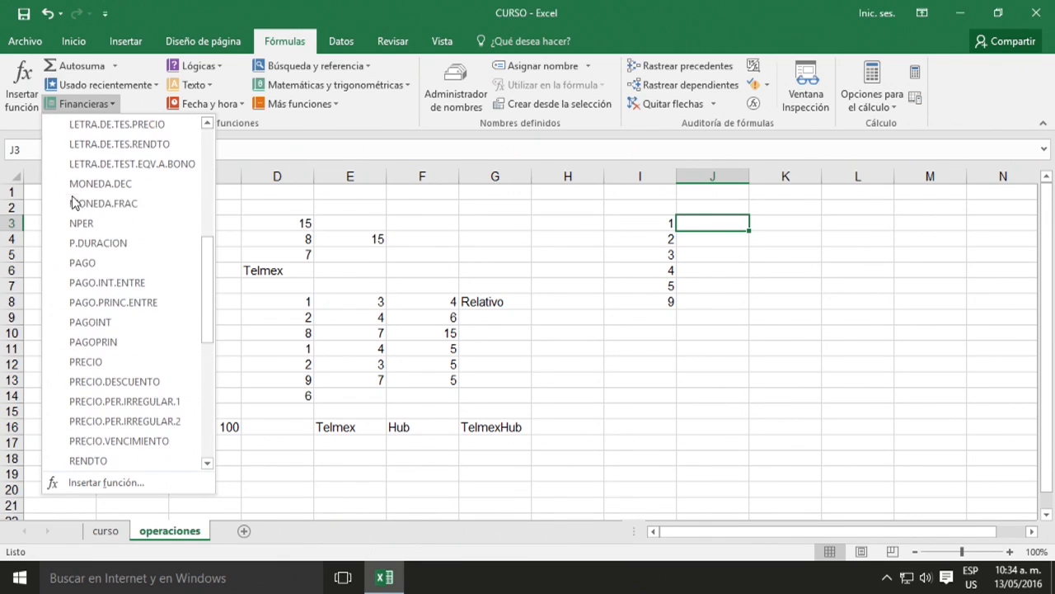
{"action": "scroll", "coordinate": [91, 198], "scroll_direction": "down", "scroll_amount": 4}
{"action": "scroll", "coordinate": [104, 202], "scroll_direction": "up", "scroll_amount": 8}
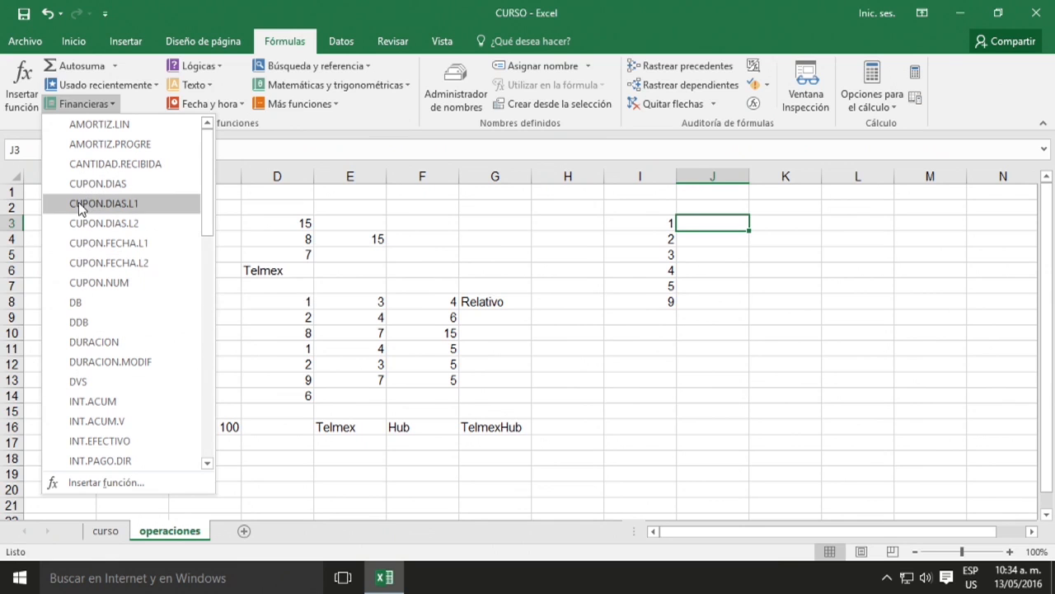
{"action": "left_click", "coordinate": [82, 103]}
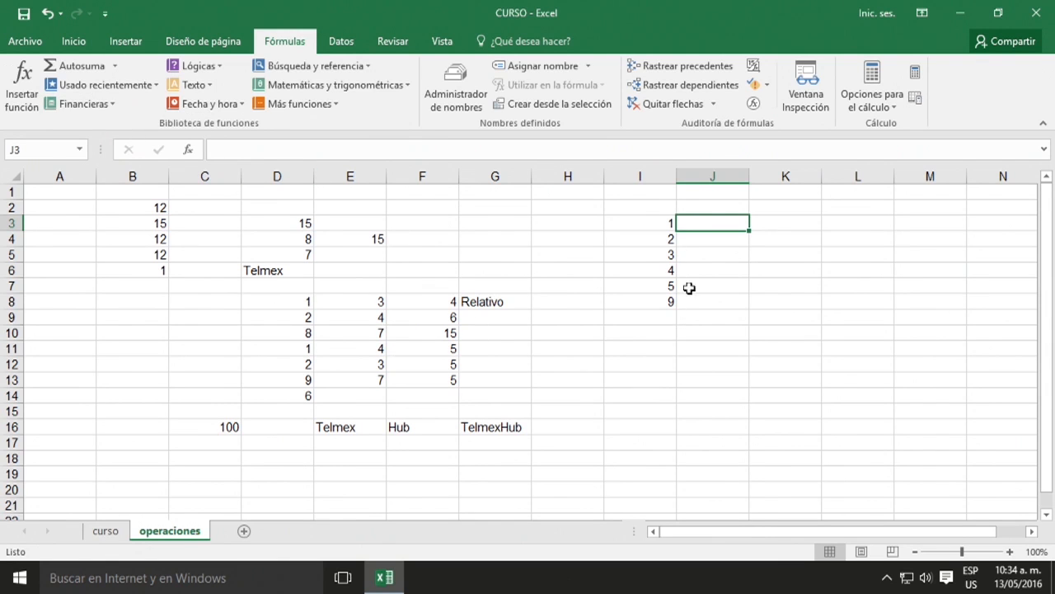
Look over the logical functions and enter the values 1, 1, 0 and 0 in cells I10 to I13.
{"action": "left_click", "coordinate": [639, 330]}
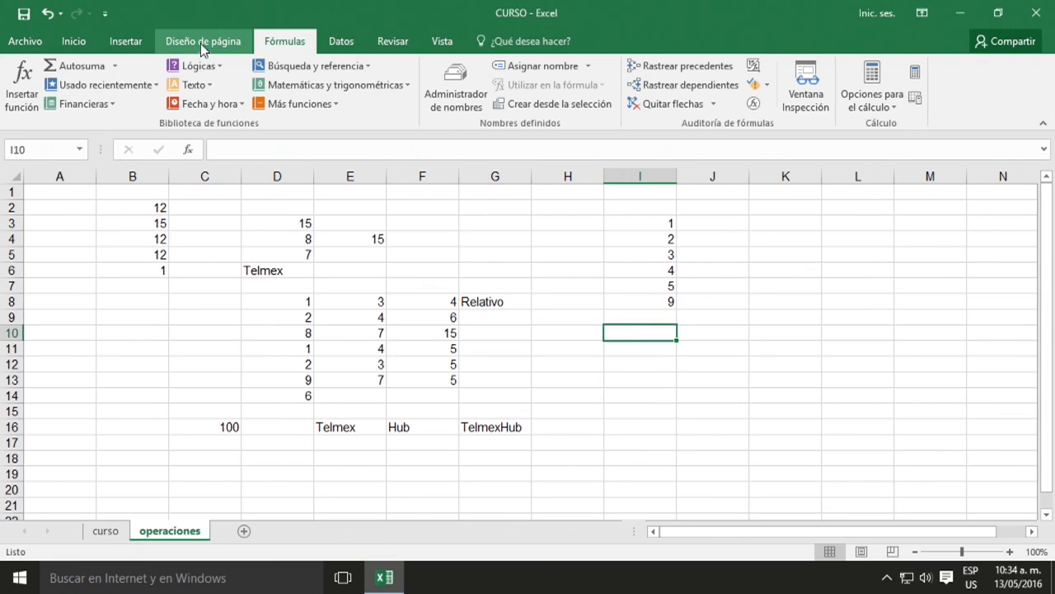
{"action": "left_click", "coordinate": [201, 64]}
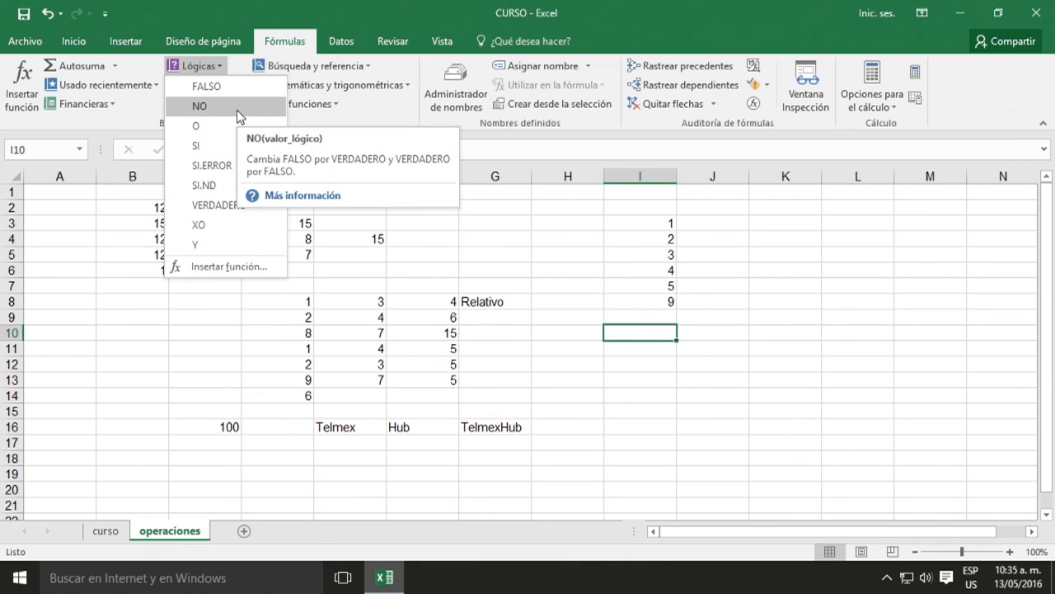
{"action": "left_click", "coordinate": [648, 334]}
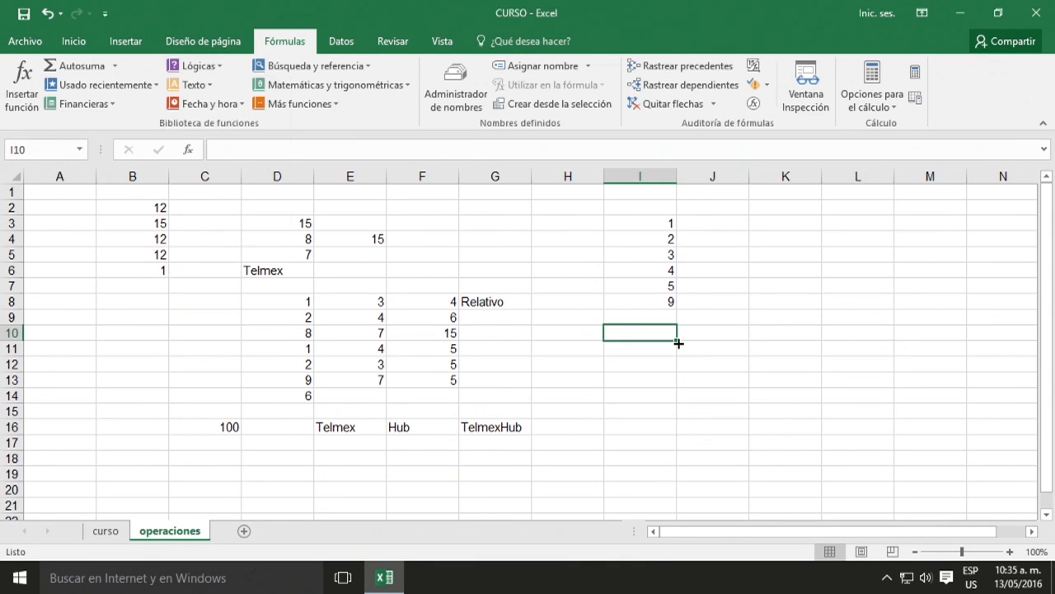
{"action": "type", "text": "1"}
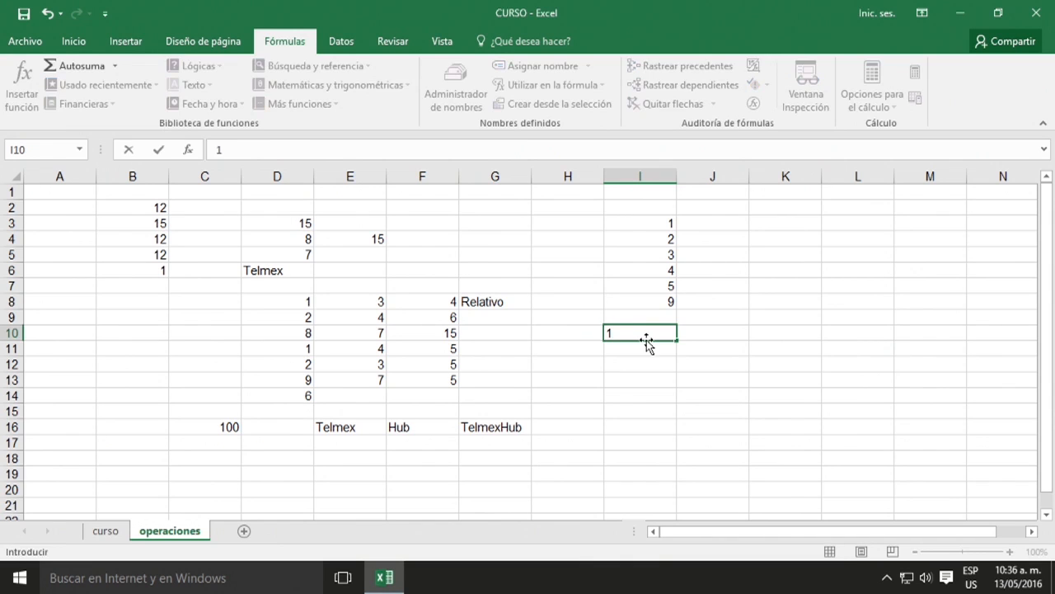
{"action": "key", "text": "Return"}
{"action": "type", "text": "1"}
{"action": "key", "text": "Return"}
{"action": "type", "text": "0"}
{"action": "key", "text": "Return"}
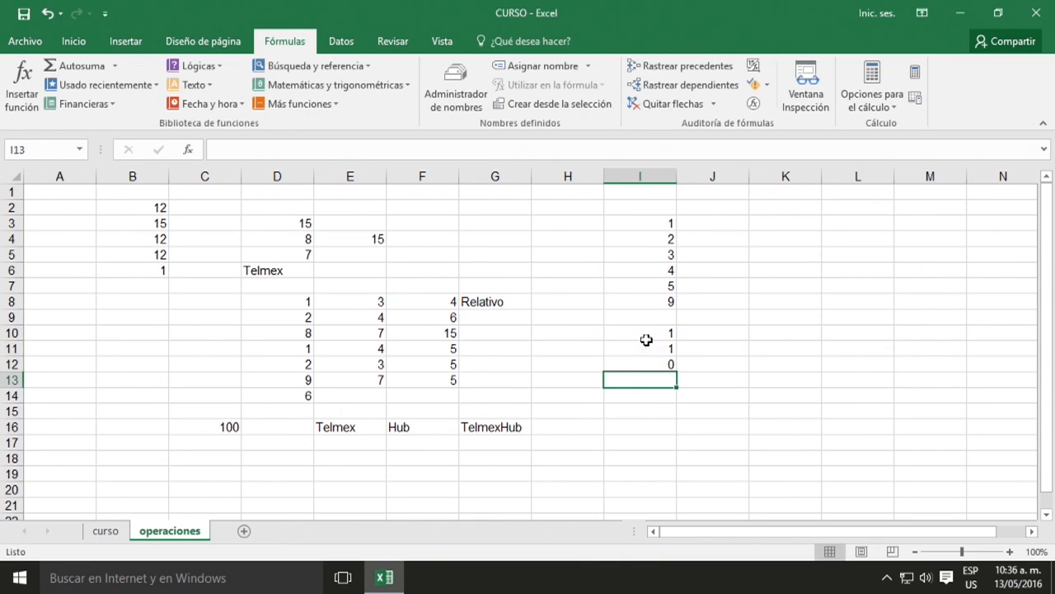
{"action": "type", "text": "0"}
{"action": "key", "text": "Return"}
Enter the values 1, 0, 1 and 0 in cells J10 to J13.
{"action": "key", "text": "Right"}
{"action": "key", "text": "Up"}
{"action": "key", "text": "Up"}
{"action": "key", "text": "Up"}
{"action": "key", "text": "Up"}
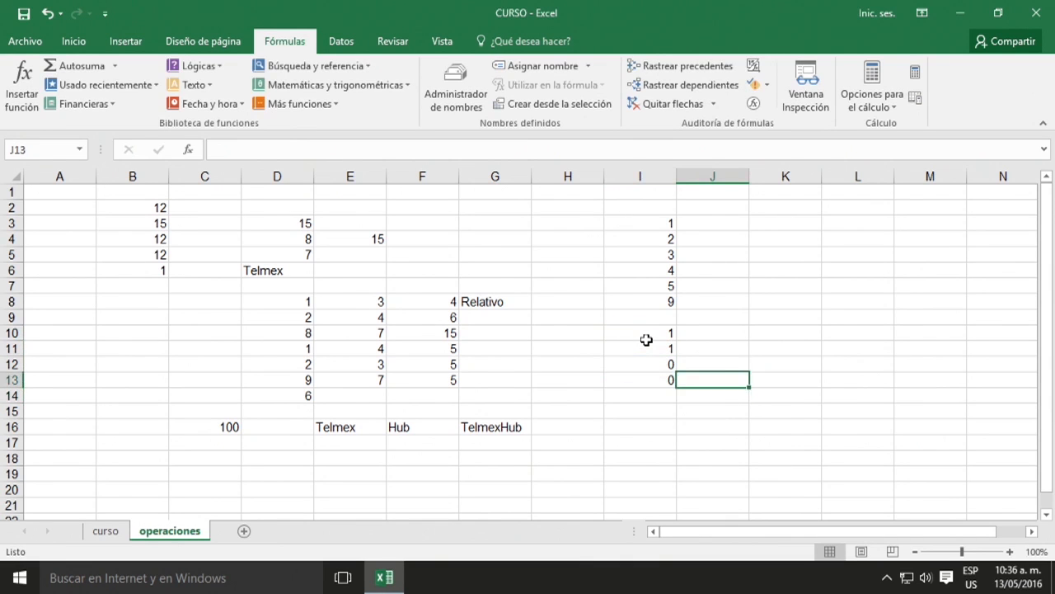
{"action": "type", "text": "1"}
{"action": "key", "text": "Return"}
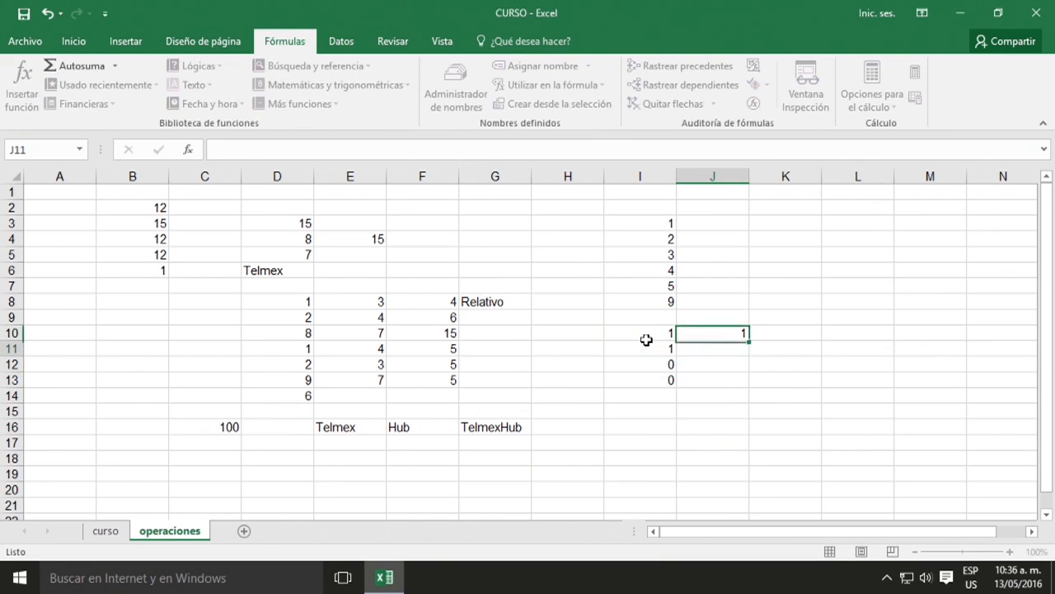
{"action": "type", "text": "0"}
{"action": "key", "text": "Return"}
{"action": "type", "text": "1"}
{"action": "key", "text": "Return"}
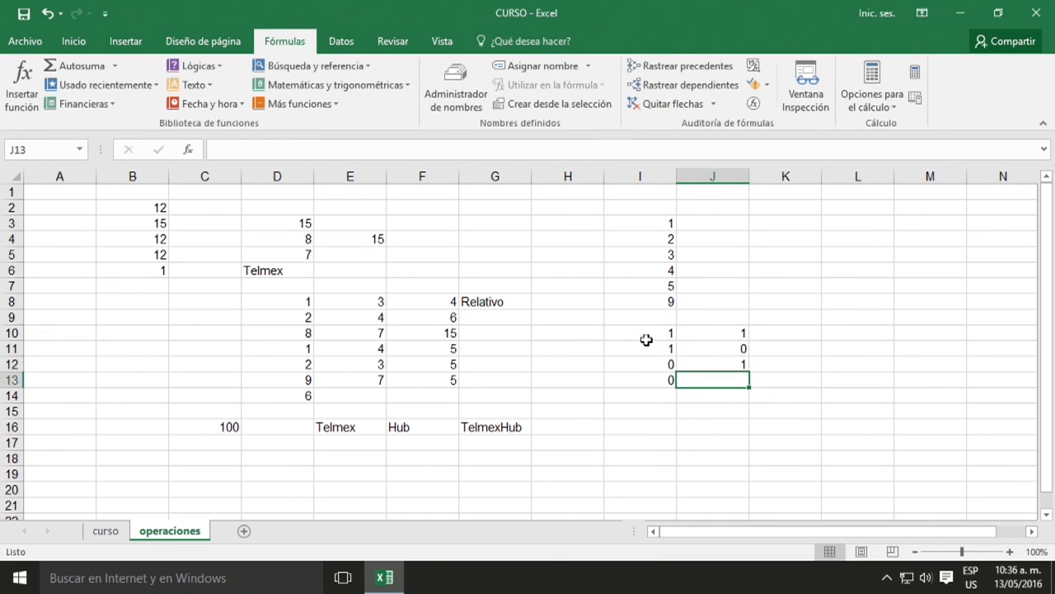
{"action": "type", "text": "0"}
{"action": "key", "text": "Return"}
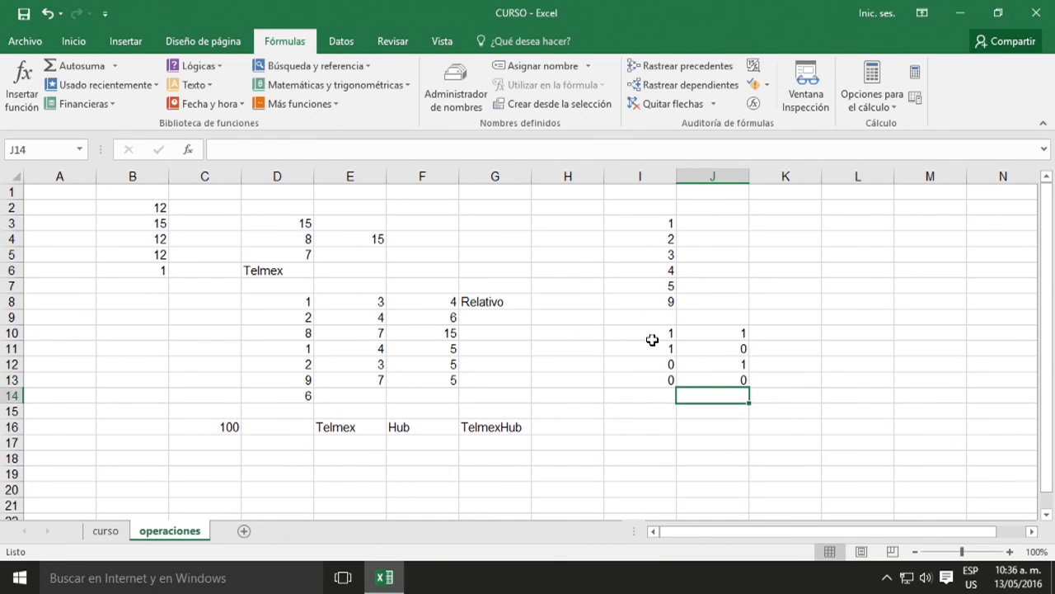
Enter the heading OR "o" in cell K9.
{"action": "left_click", "coordinate": [796, 317]}
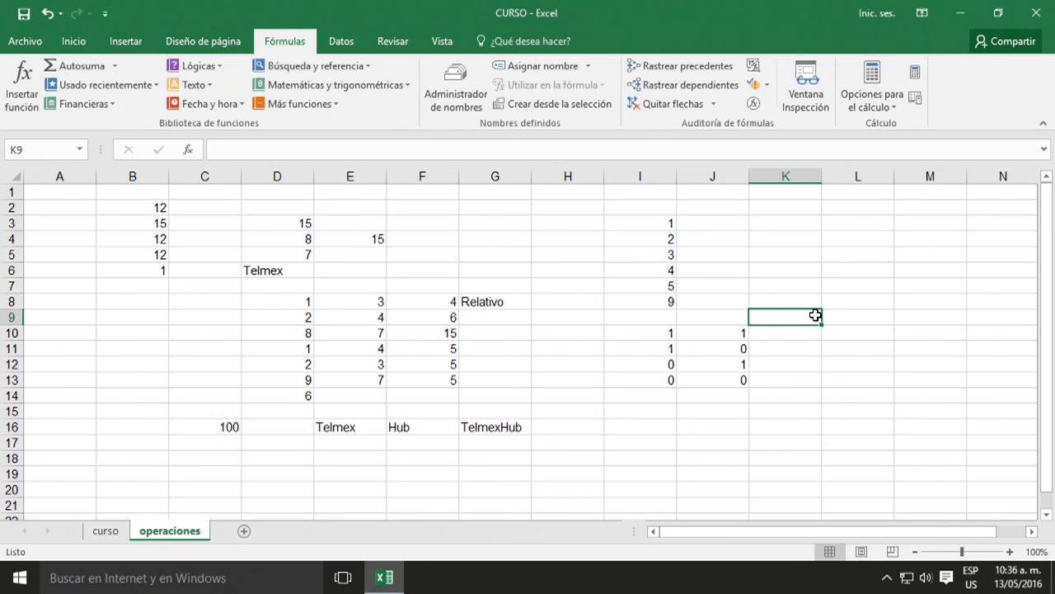
{"action": "type", "text": "O"}
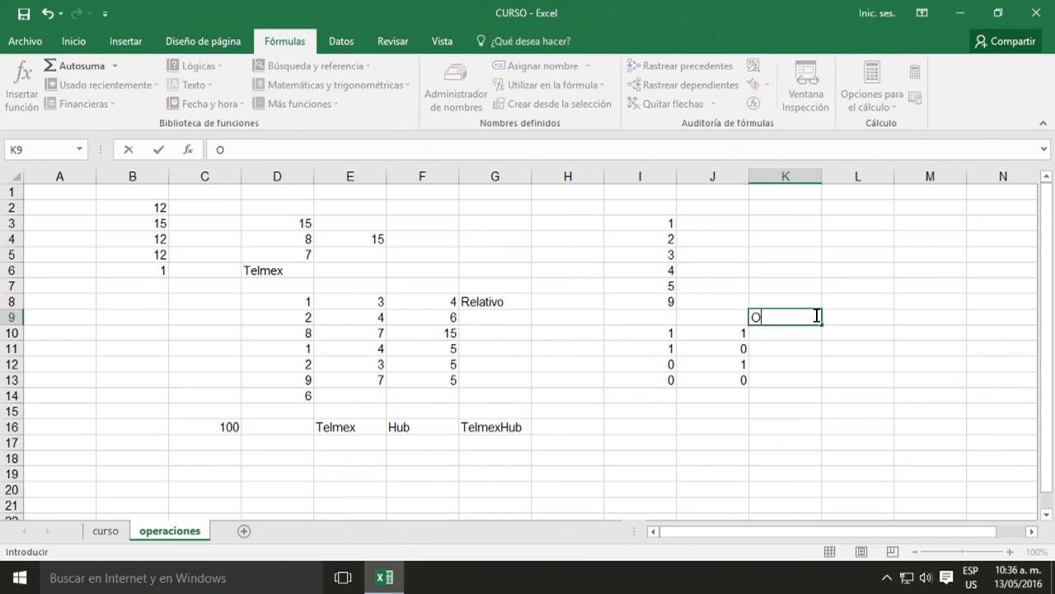
{"action": "type", "text": "R"}
{"action": "type", "text": "\"o\""}
{"action": "left_click", "coordinate": [788, 333]}
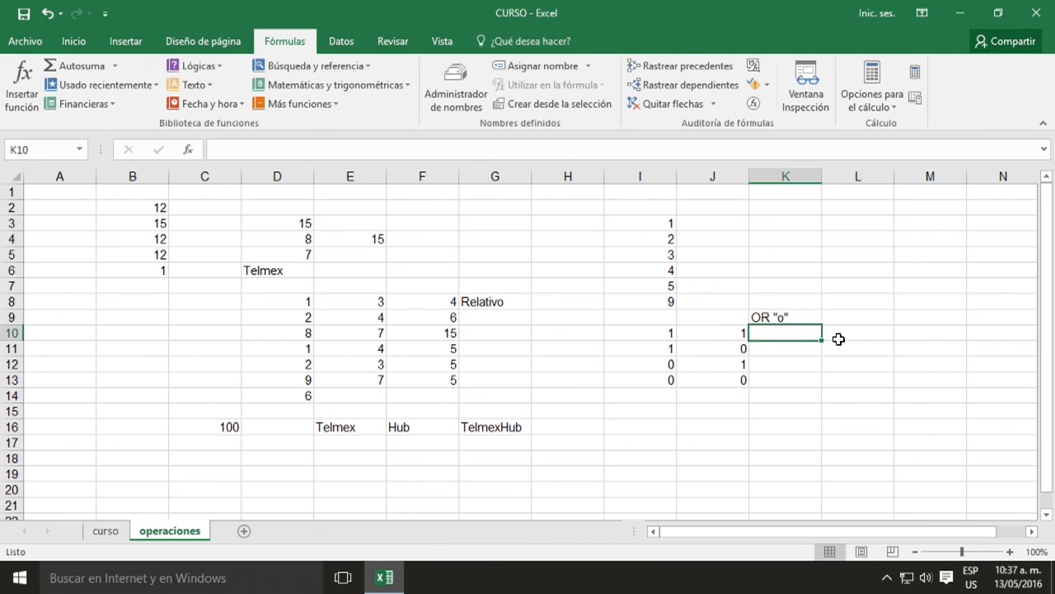
Insert the logical function SI in cell K10 with the logical test I10+J10>0.
{"action": "left_click", "coordinate": [199, 68]}
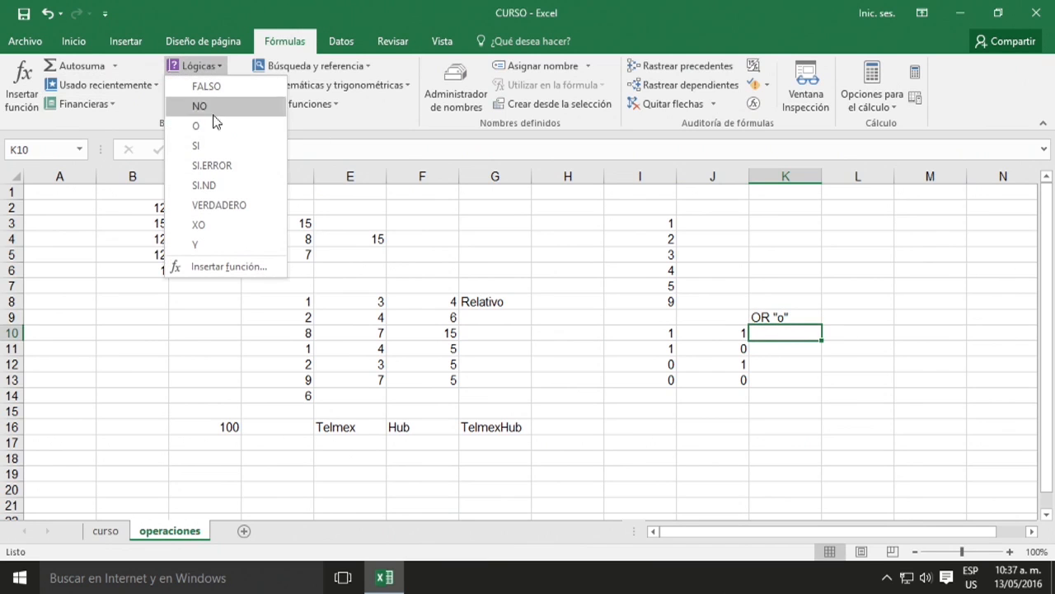
{"action": "left_click", "coordinate": [212, 146]}
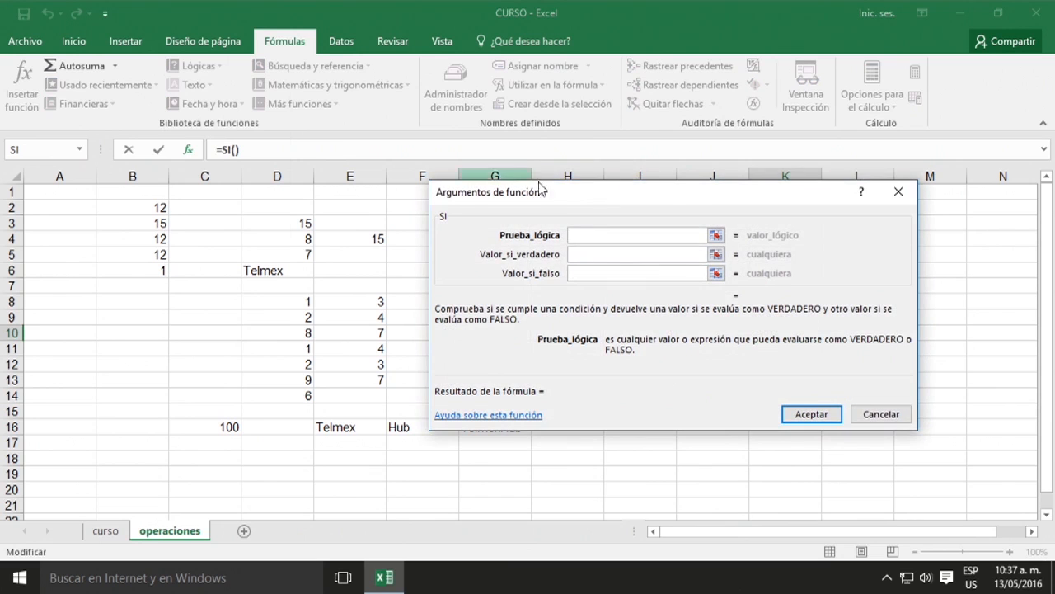
{"action": "left_click_drag", "start_coordinate": [589, 195], "coordinate": [665, 359]}
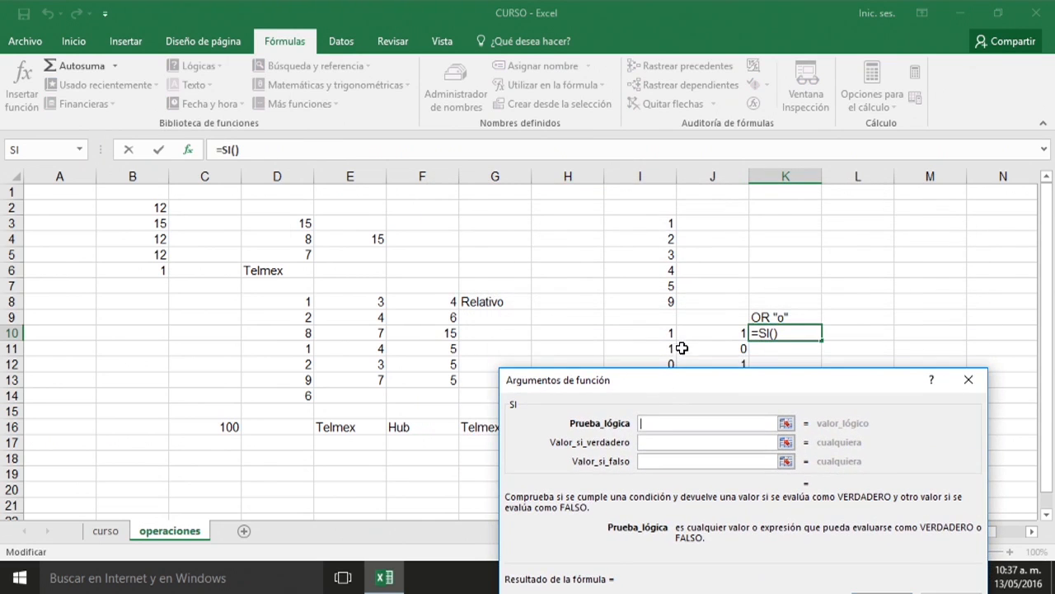
{"action": "left_click", "coordinate": [665, 335]}
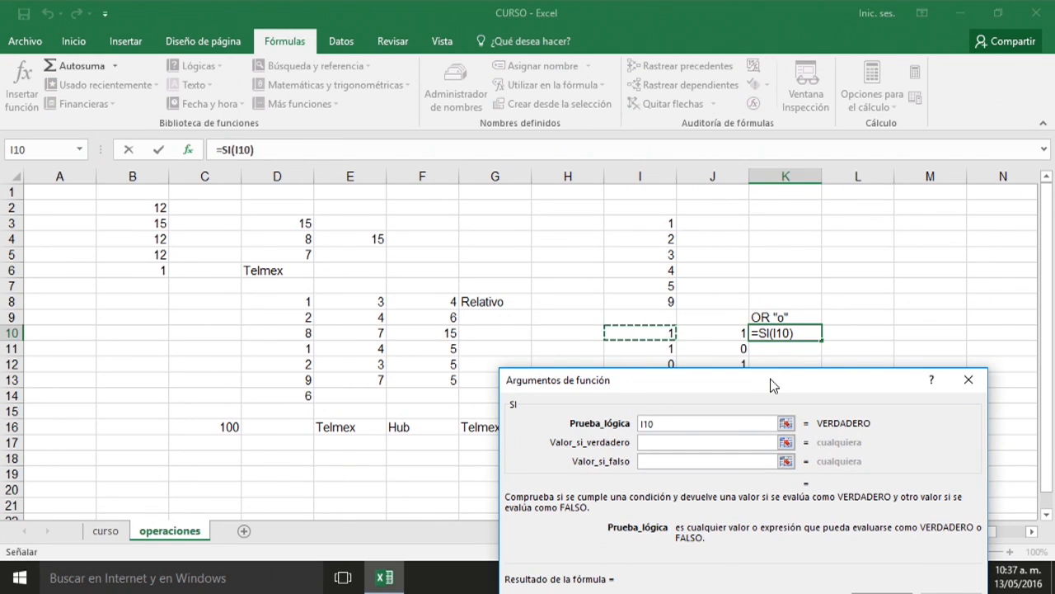
{"action": "type", "text": "+"}
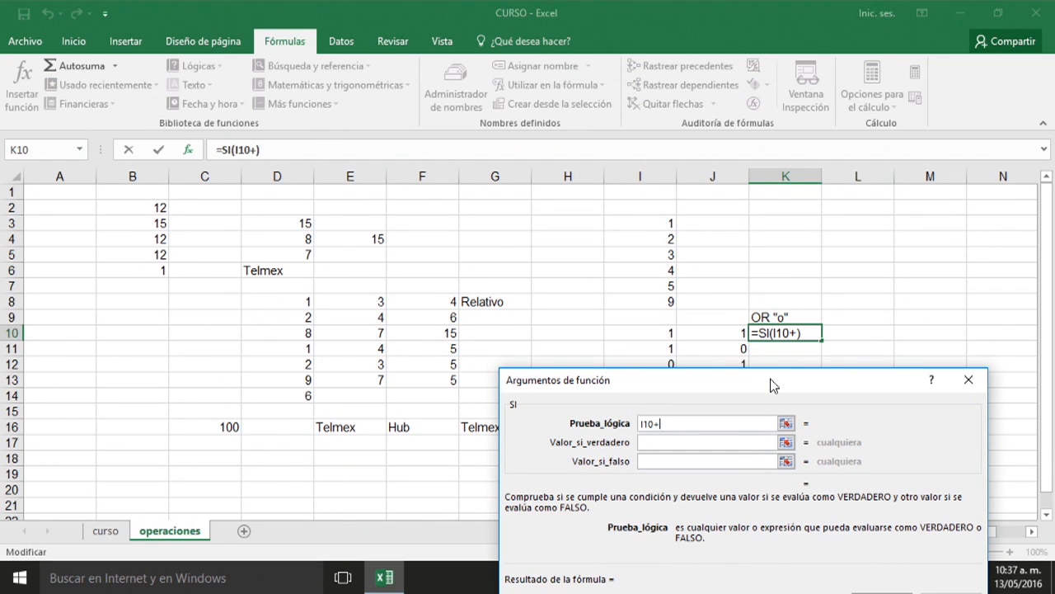
{"action": "left_click", "coordinate": [723, 337]}
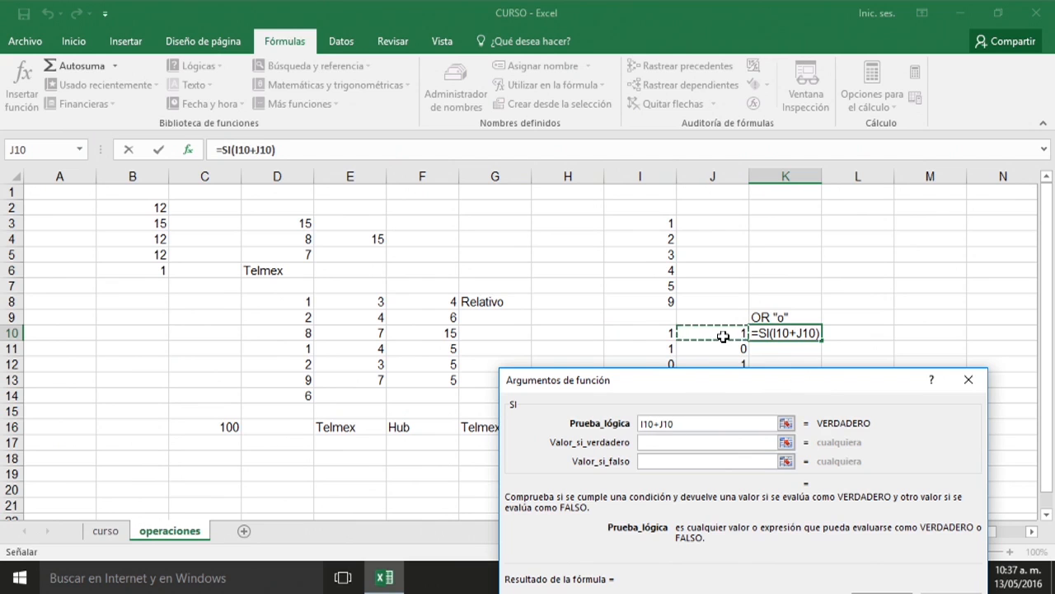
{"action": "type", "text": ">"}
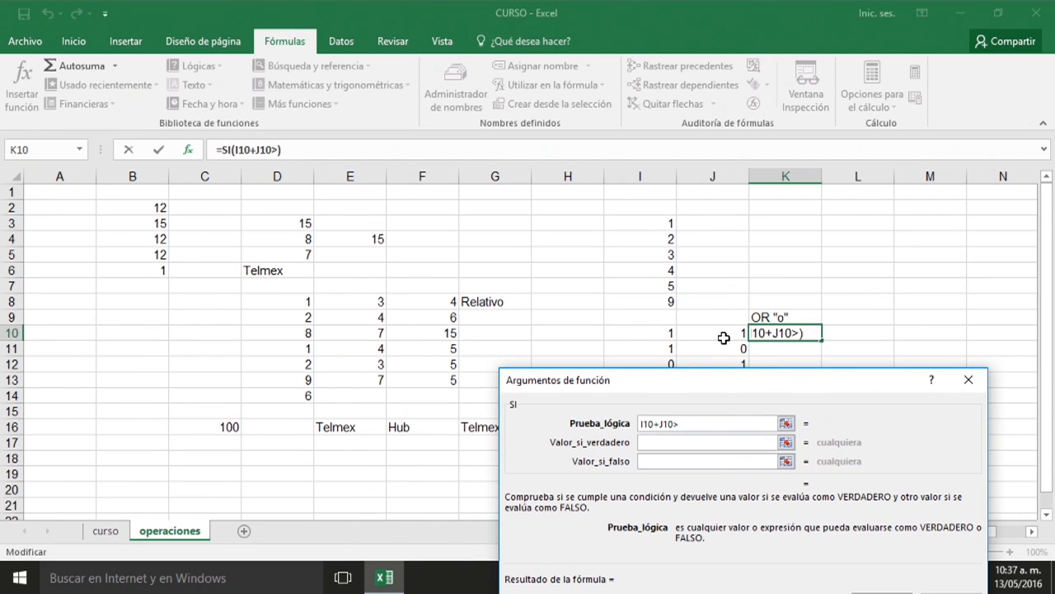
{"action": "type", "text": "0"}
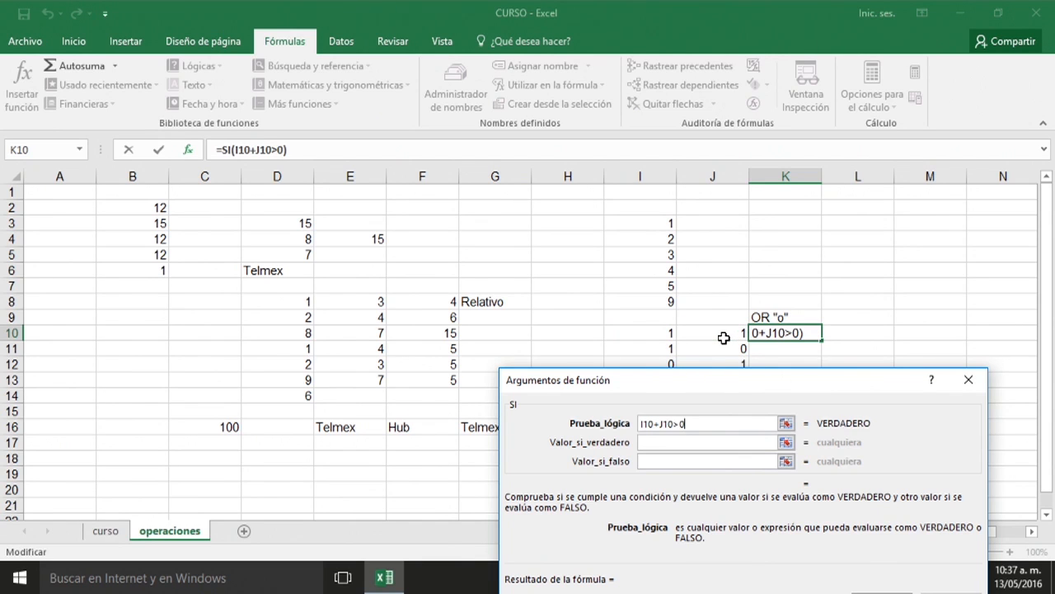
Complete the SI function with "Verdadero" if true and Falso if false, and fill the formula down from K10 to K13.
{"action": "left_click", "coordinate": [660, 442]}
{"action": "left_click", "coordinate": [665, 442]}
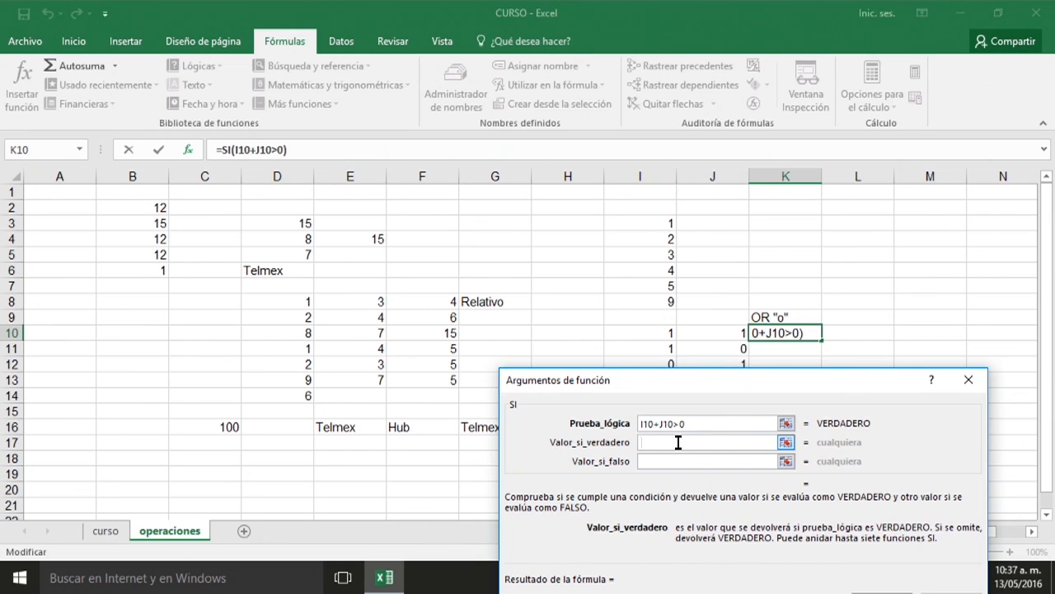
{"action": "type", "text": "Verdader"}
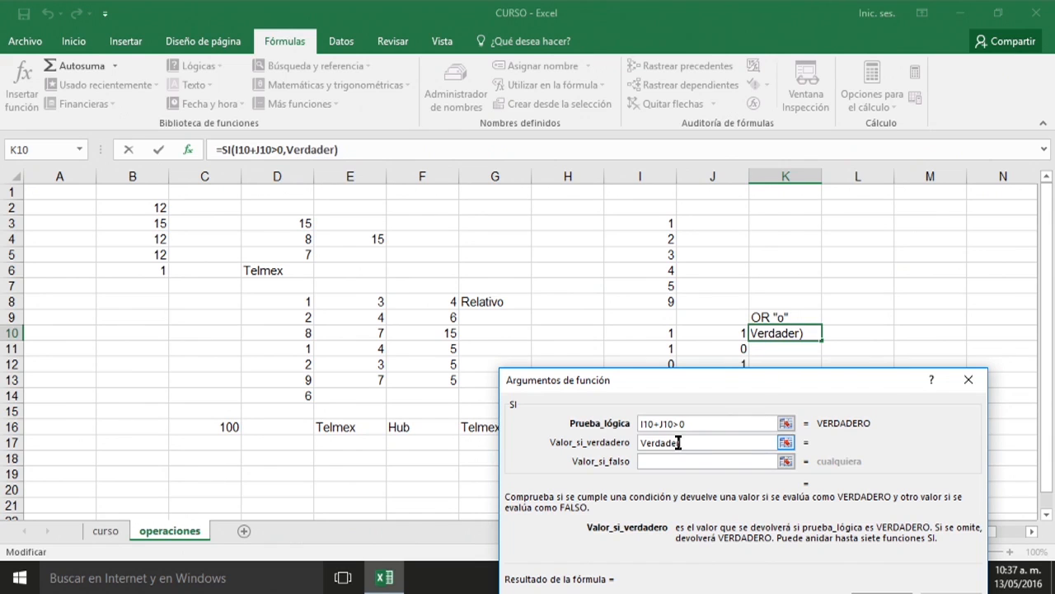
{"action": "left_click", "coordinate": [679, 459]}
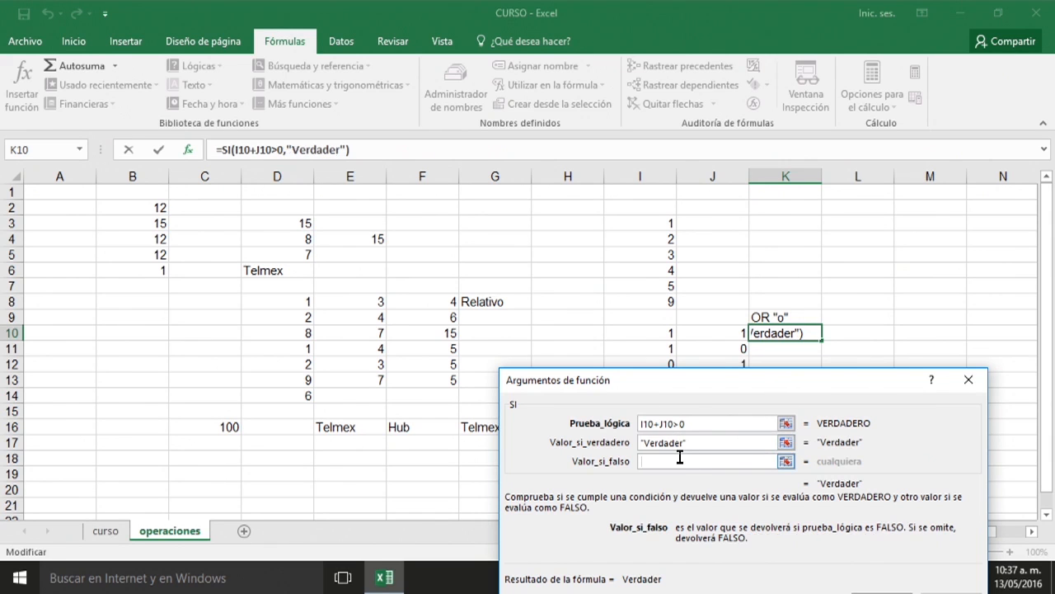
{"action": "type", "text": "F"}
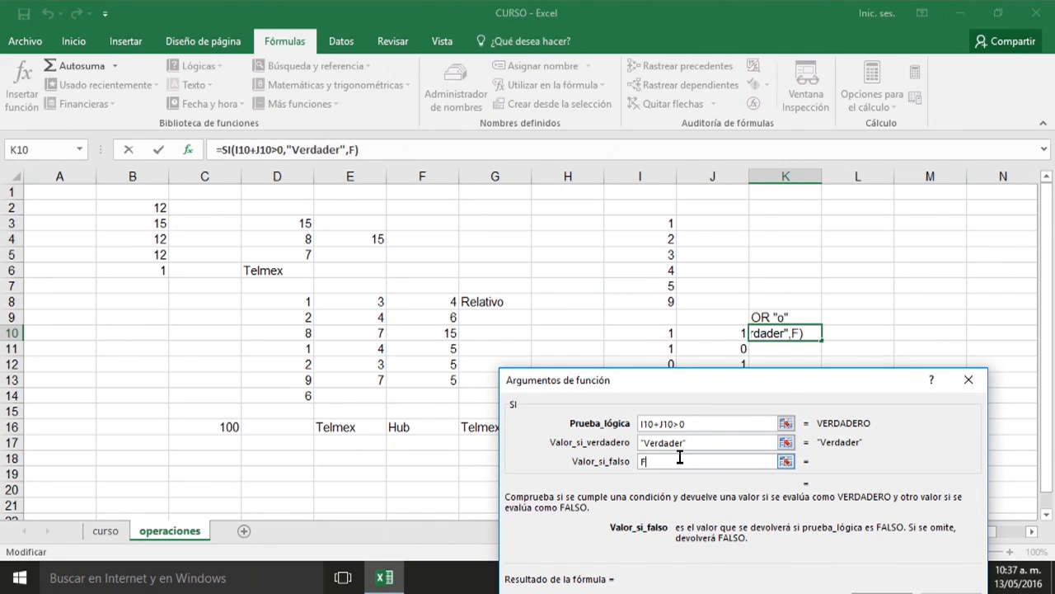
{"action": "type", "text": "also"}
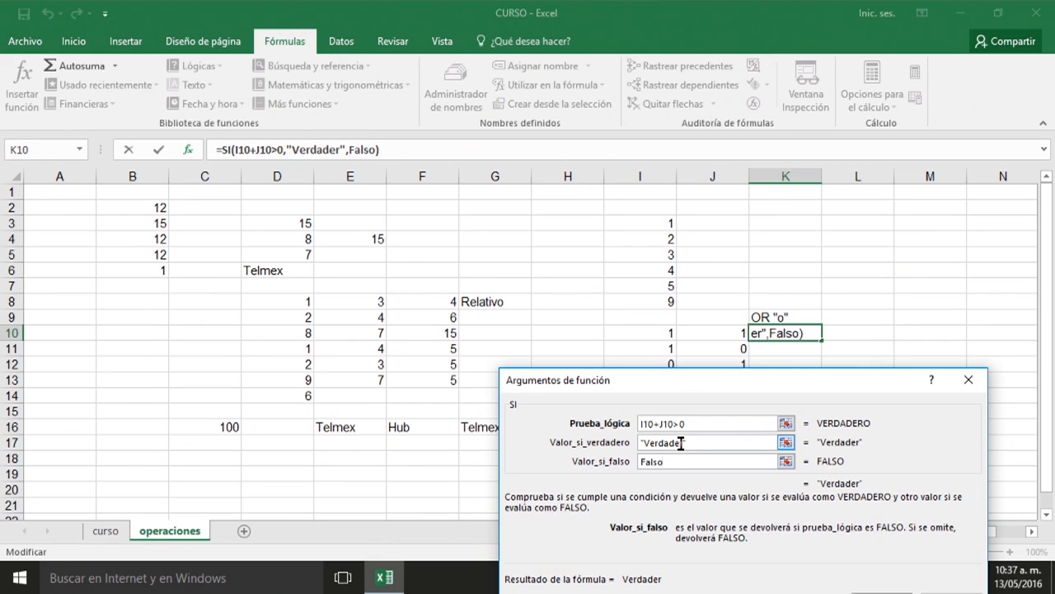
{"action": "double_click", "coordinate": [682, 442]}
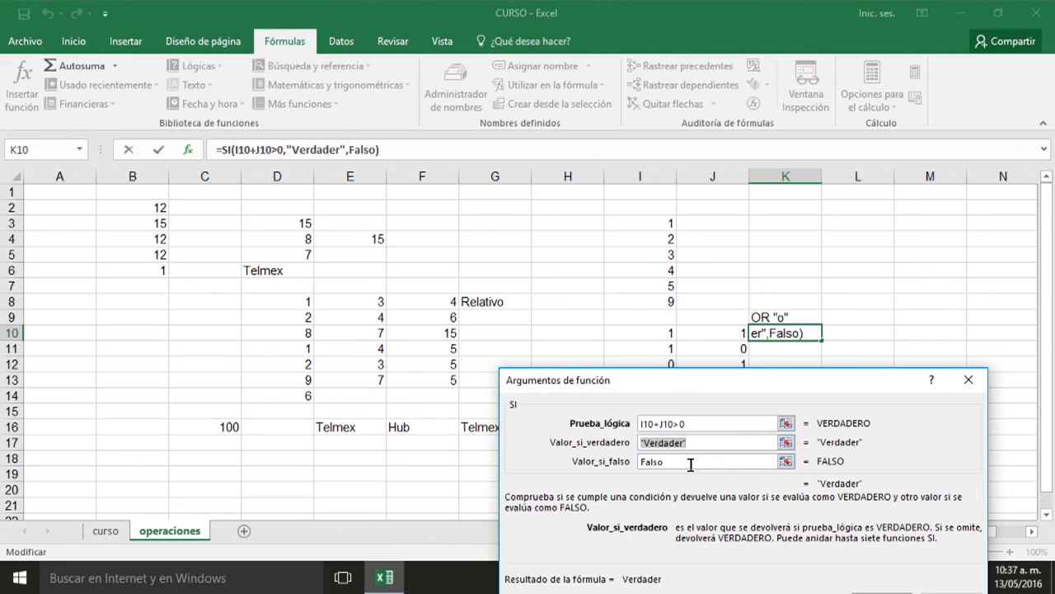
{"action": "key", "text": "Right"}
{"action": "type", "text": "o"}
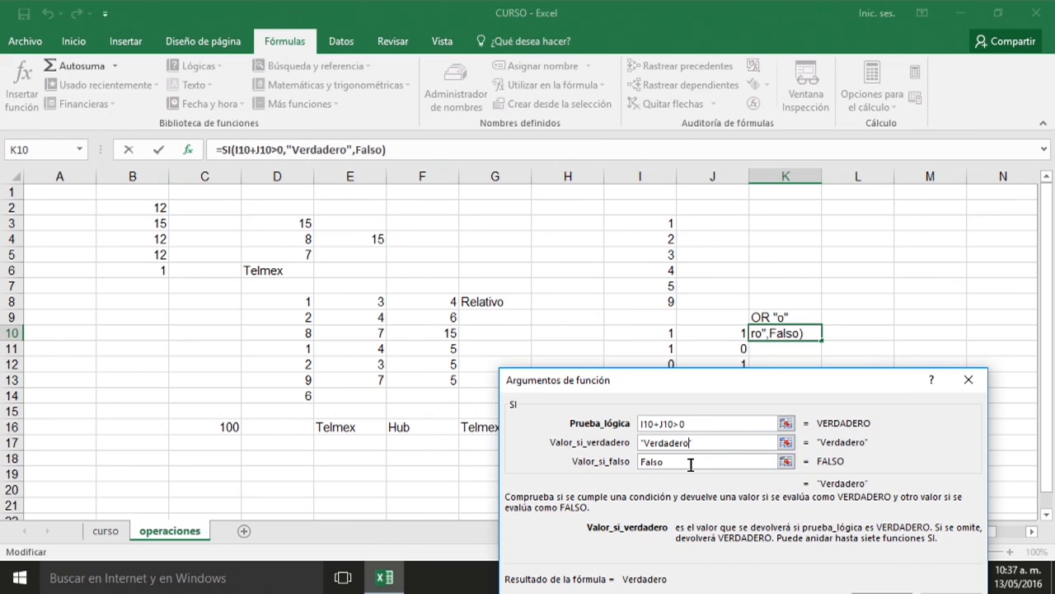
{"action": "key", "text": "Return"}
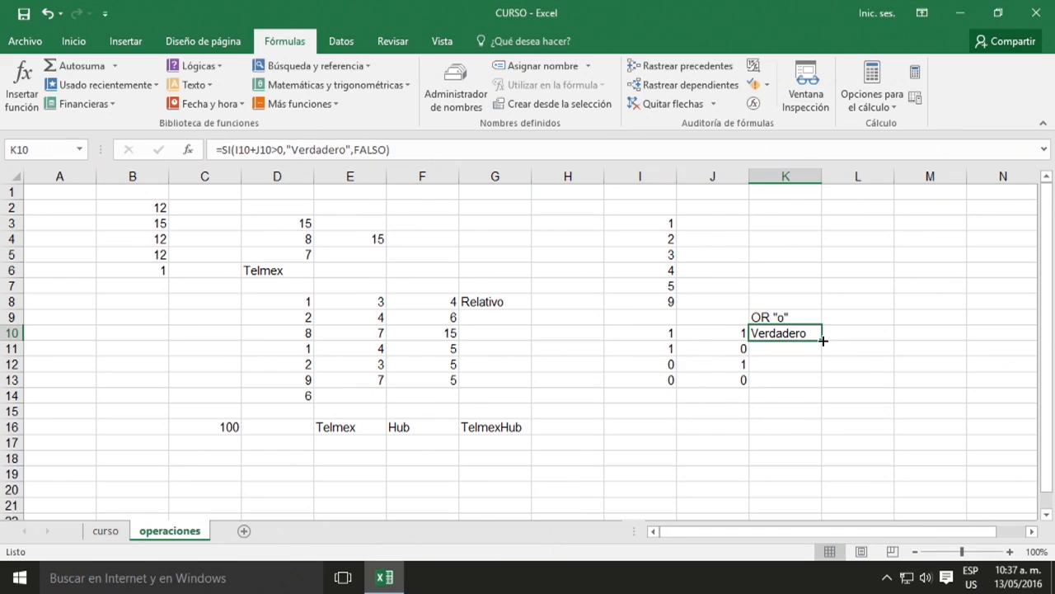
{"action": "left_click_drag", "start_coordinate": [823, 340], "coordinate": [820, 385]}
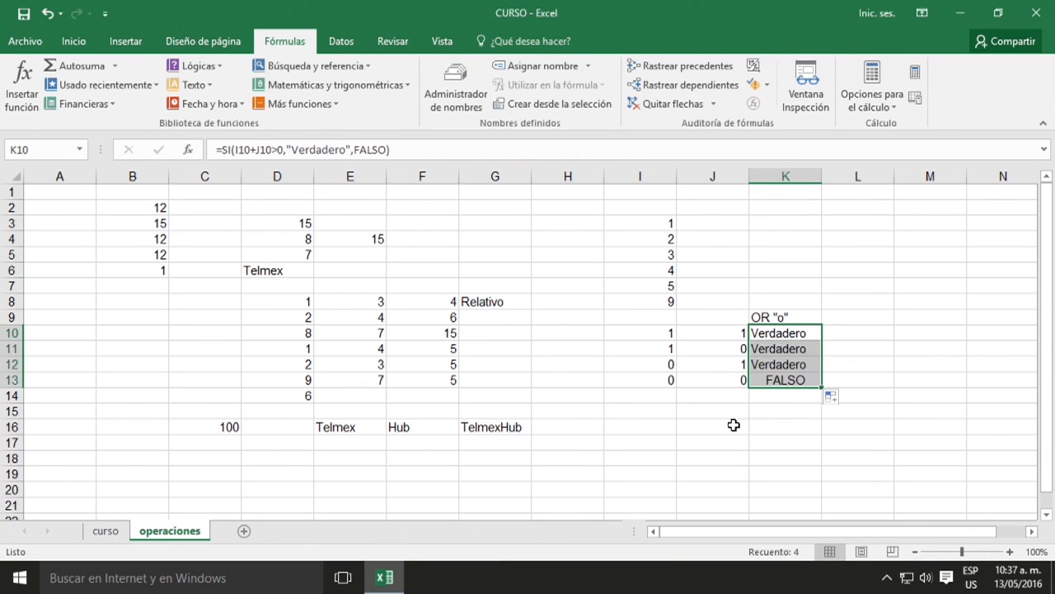
Compare the values in I13 and J13 with the SI result in K13.
{"action": "left_click", "coordinate": [667, 382]}
{"action": "left_click", "coordinate": [712, 380]}
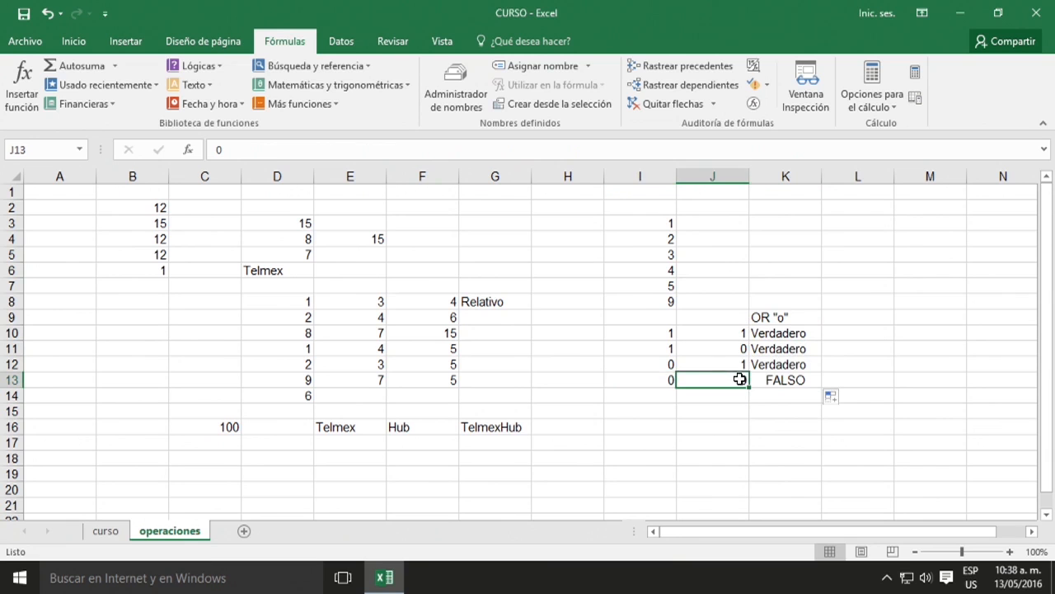
{"action": "left_click", "coordinate": [667, 379]}
{"action": "left_click", "coordinate": [697, 379]}
{"action": "left_click", "coordinate": [667, 378]}
{"action": "left_click", "coordinate": [723, 384]}
{"action": "left_click", "coordinate": [670, 384]}
{"action": "left_click", "coordinate": [733, 385]}
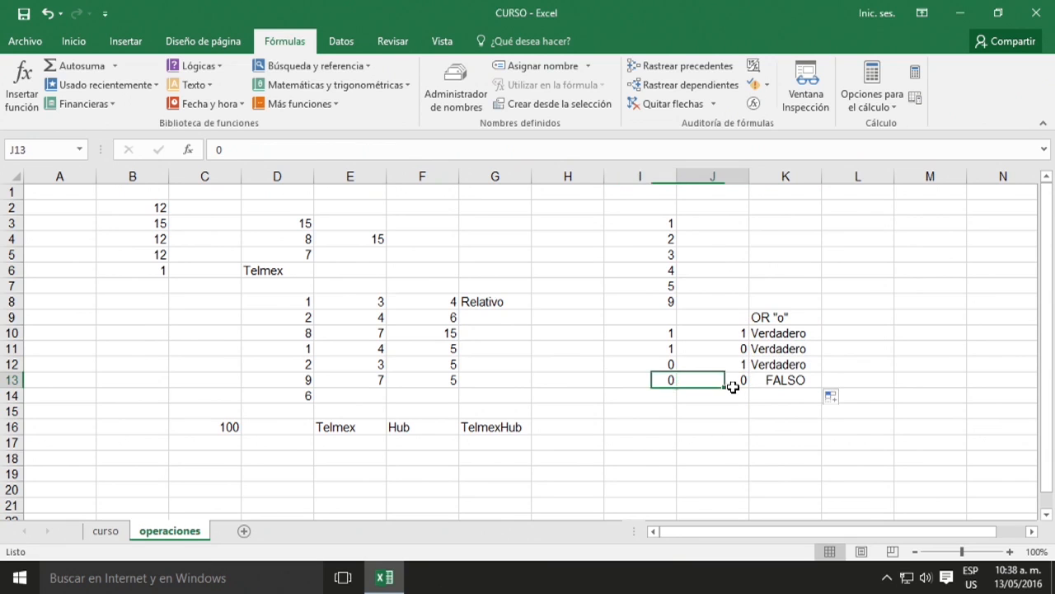
{"action": "left_click", "coordinate": [667, 382]}
{"action": "left_click", "coordinate": [774, 393]}
{"action": "left_click", "coordinate": [684, 376]}
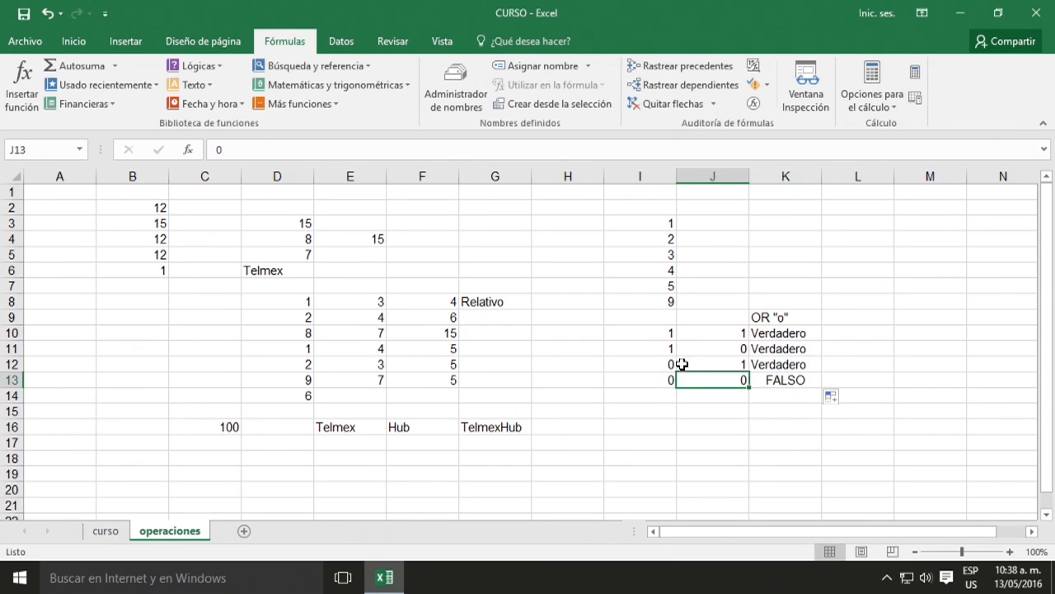
{"action": "left_click", "coordinate": [672, 410]}
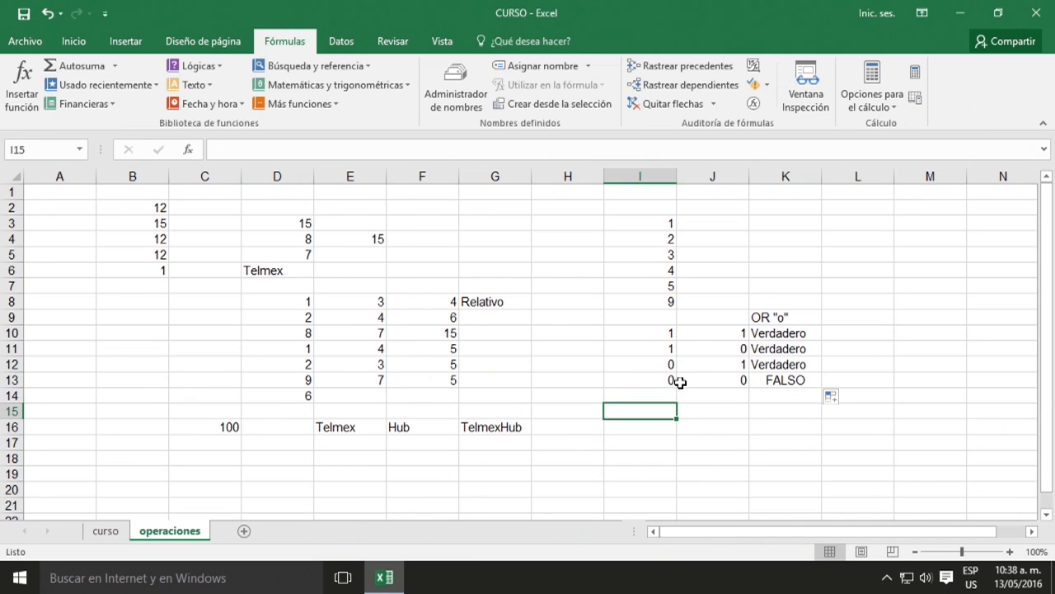
{"action": "left_click", "coordinate": [195, 88]}
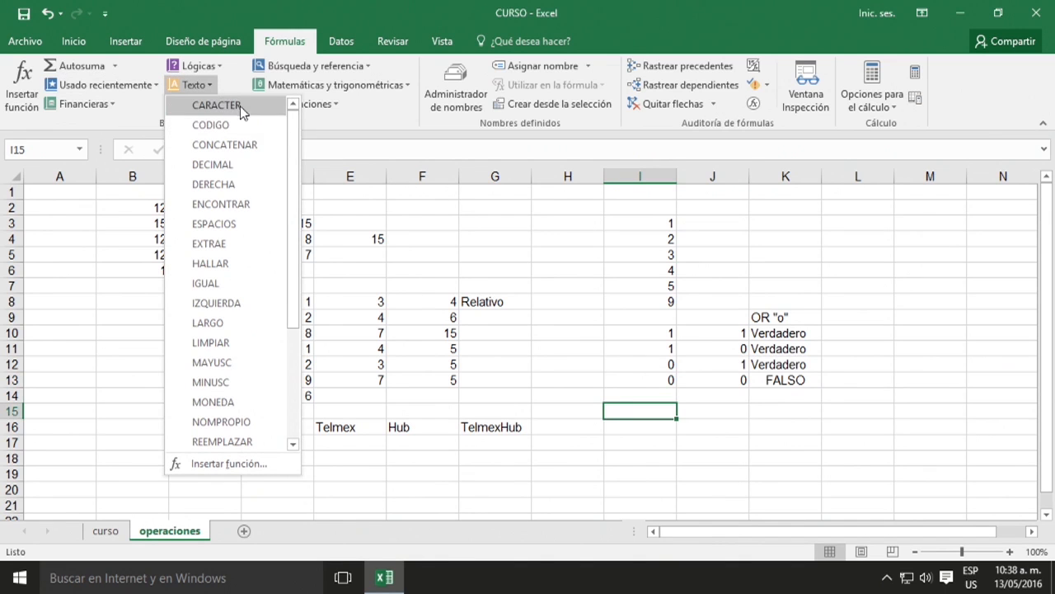
{"action": "scroll", "coordinate": [245, 223], "scroll_direction": "down", "scroll_amount": 3}
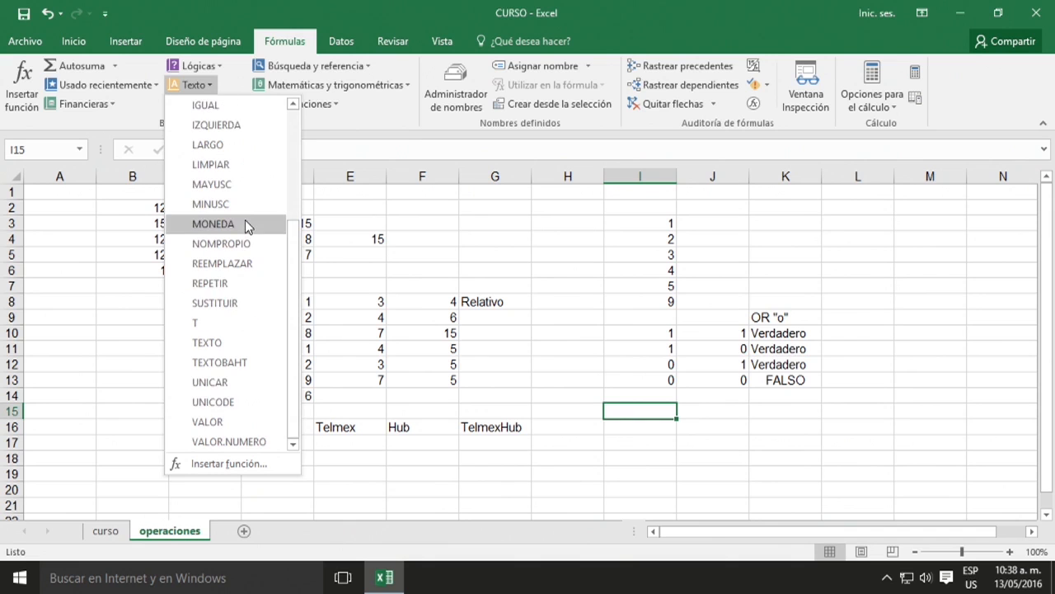
{"action": "left_click", "coordinate": [622, 425]}
Enter the values 10 in cell I16 and 12 in cell I17.
{"action": "left_click", "coordinate": [622, 424]}
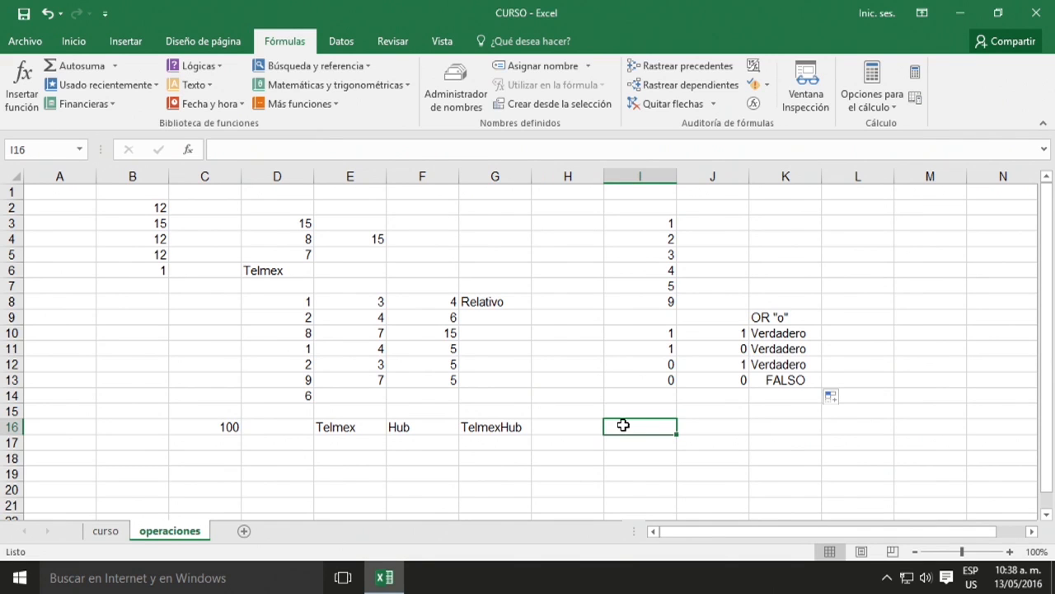
{"action": "type", "text": "10"}
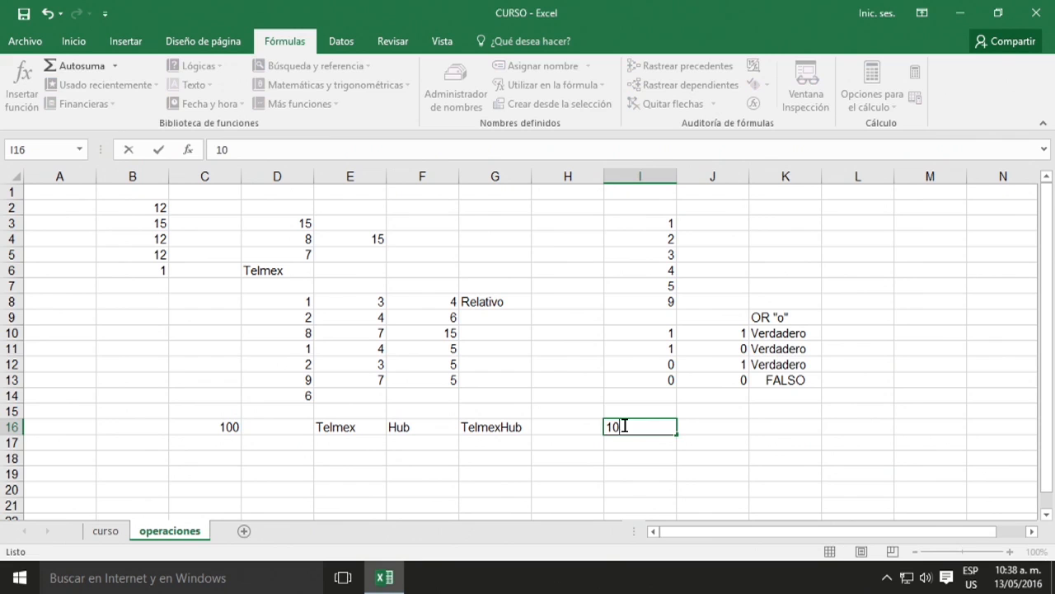
{"action": "key", "text": "Return"}
{"action": "type", "text": "12"}
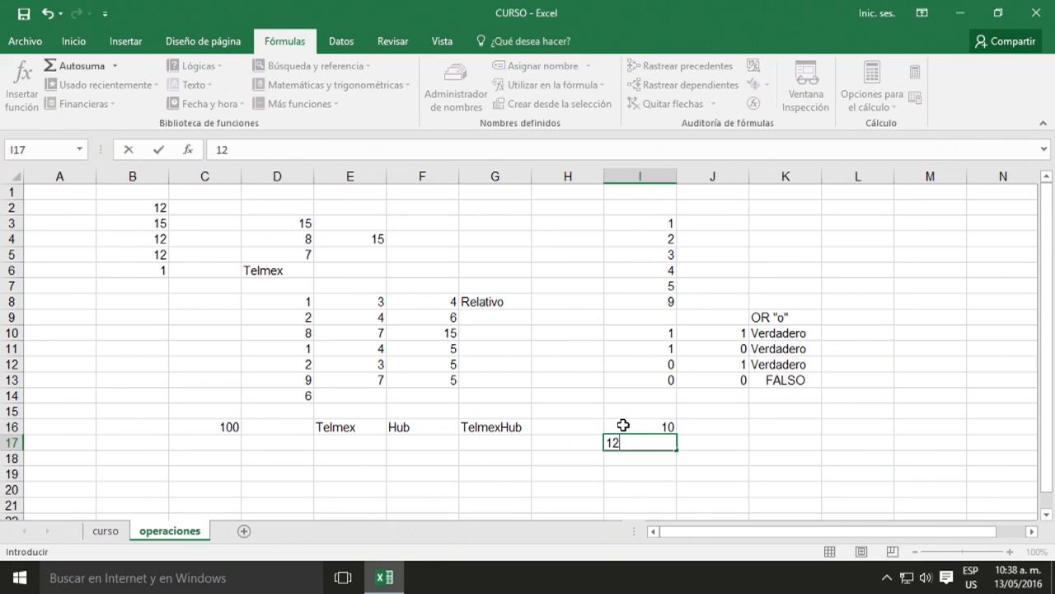
{"action": "key", "text": "Return"}
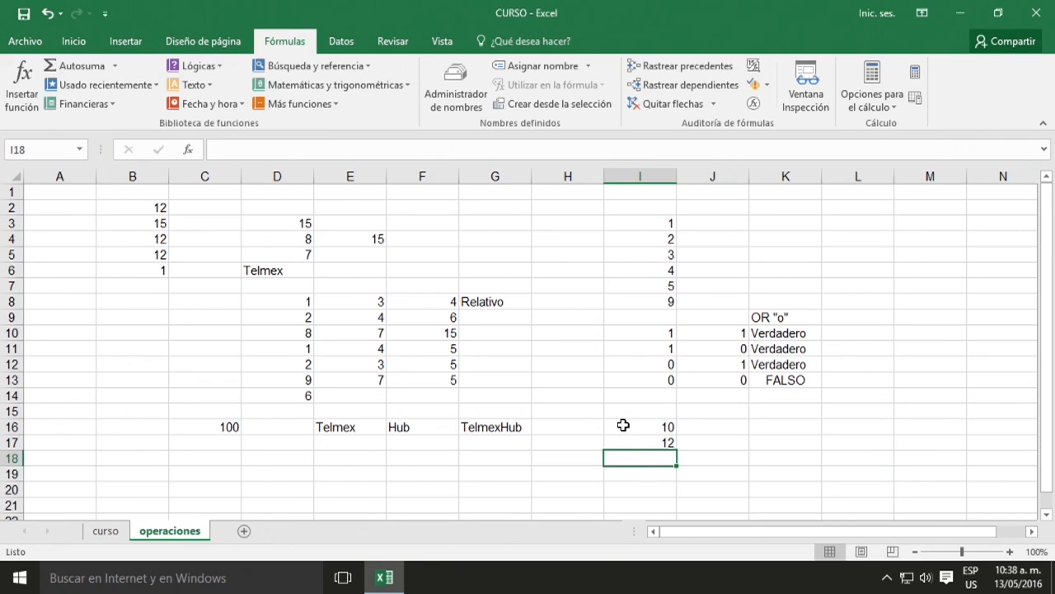
{"action": "key", "text": "Up"}
{"action": "key", "text": "Up"}
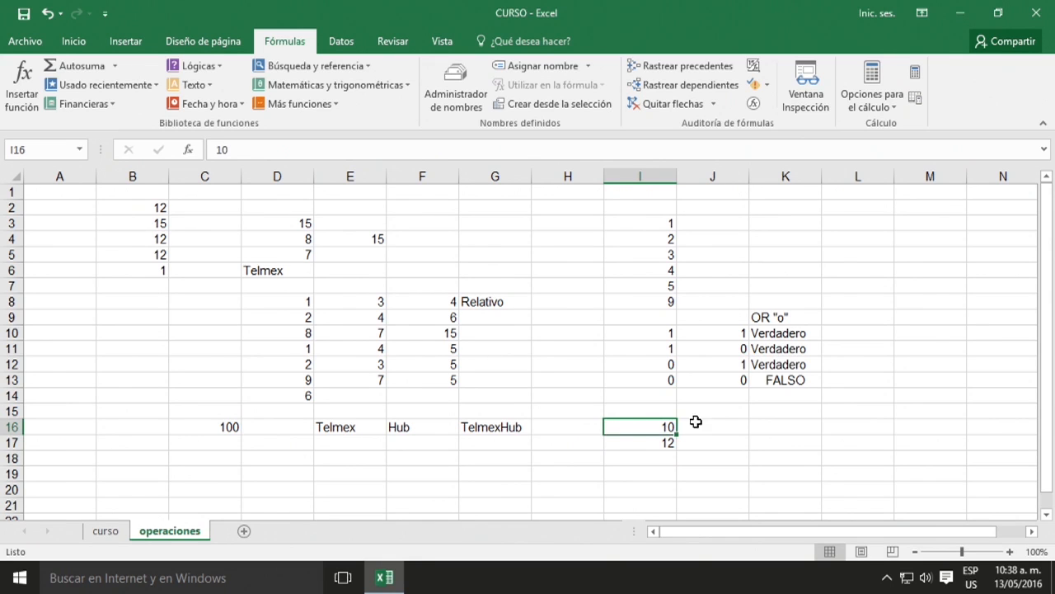
{"action": "left_click", "coordinate": [657, 441]}
{"action": "left_click", "coordinate": [659, 426]}
{"action": "left_click", "coordinate": [658, 443]}
{"action": "left_click", "coordinate": [660, 426]}
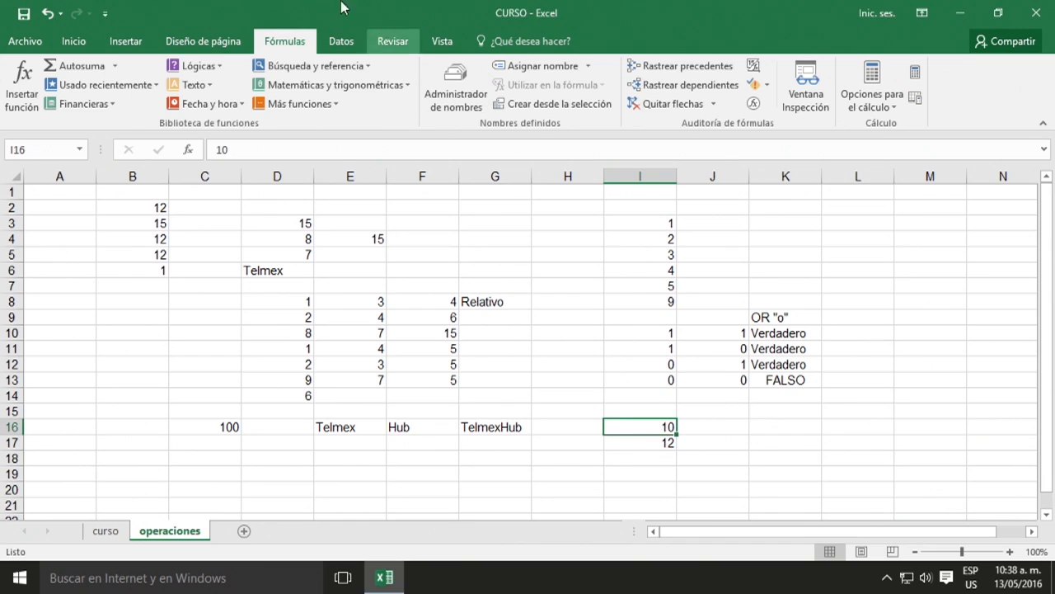
{"action": "left_click", "coordinate": [198, 87]}
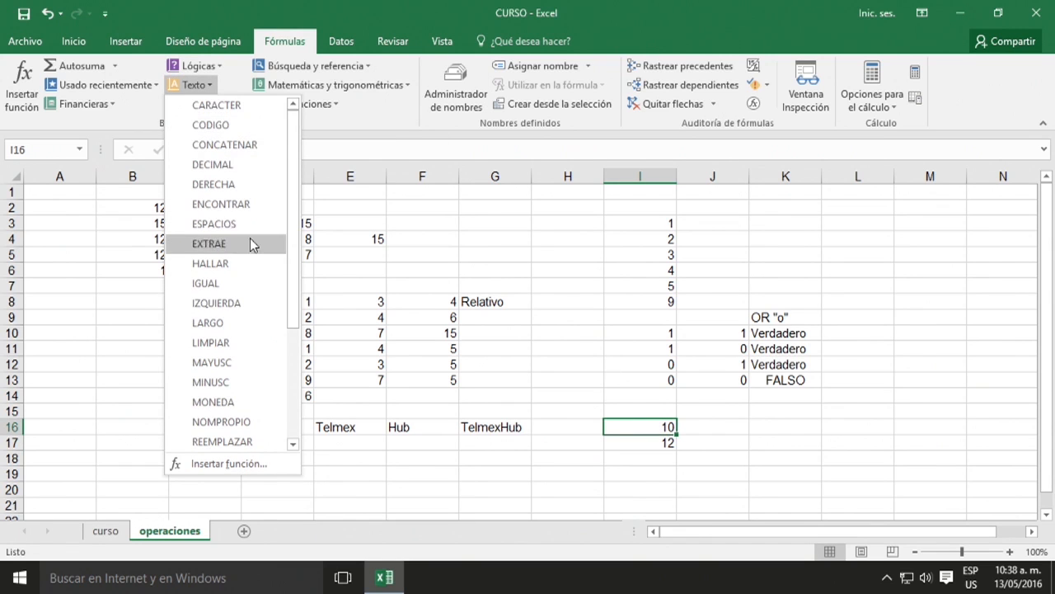
{"action": "scroll", "coordinate": [252, 243], "scroll_direction": "down", "scroll_amount": 4}
{"action": "left_click", "coordinate": [208, 342]}
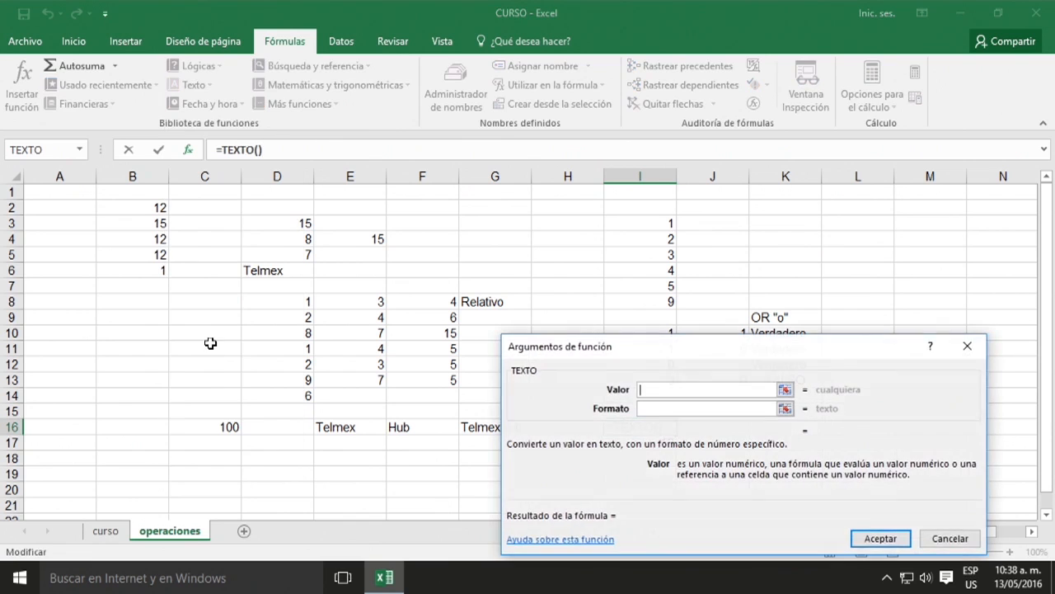
{"action": "left_click", "coordinate": [961, 346]}
Insert the text function TEXTO in cell J16 with I16 as the value and $0.00 as the format.
{"action": "left_click", "coordinate": [721, 426]}
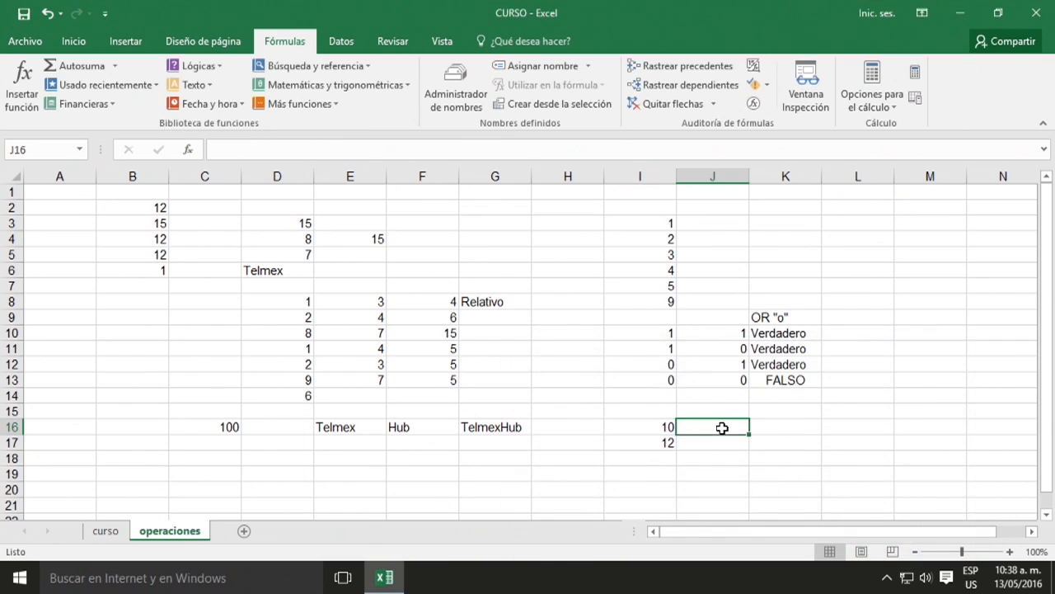
{"action": "left_click", "coordinate": [205, 85]}
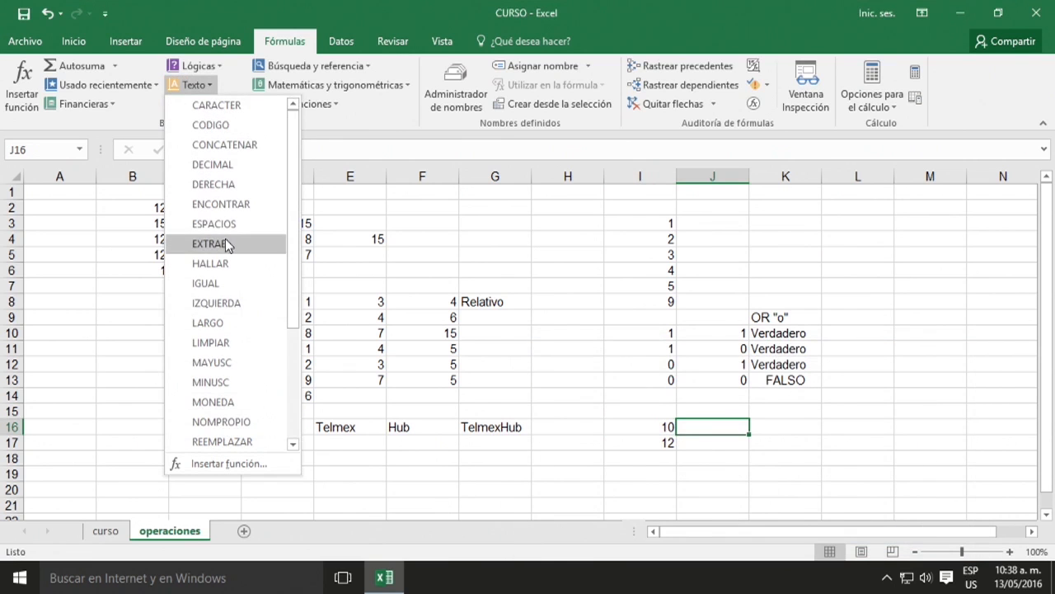
{"action": "scroll", "coordinate": [247, 295], "scroll_direction": "down", "scroll_amount": 3}
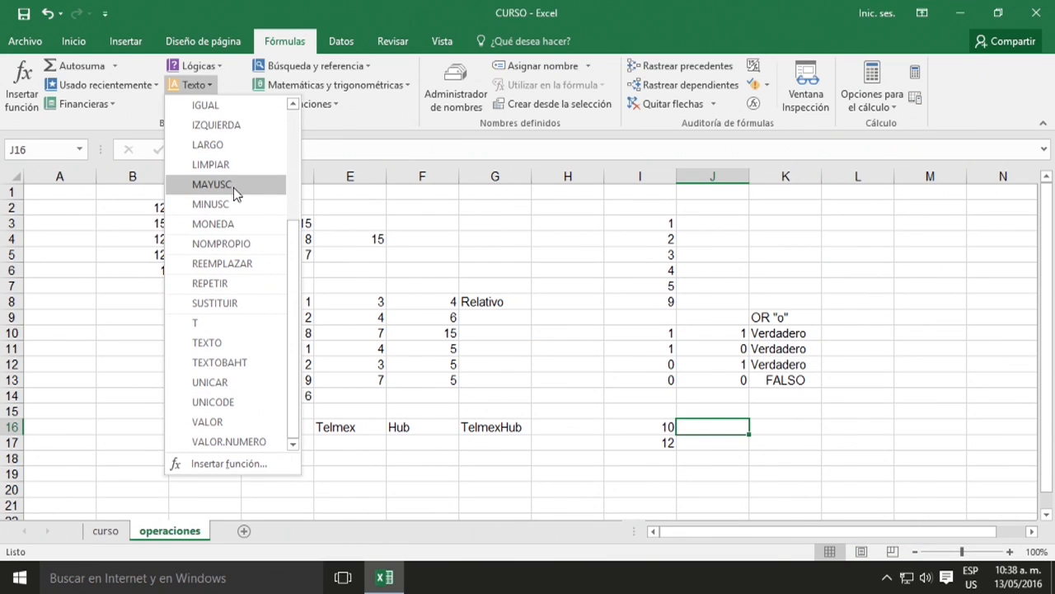
{"action": "left_click", "coordinate": [216, 342]}
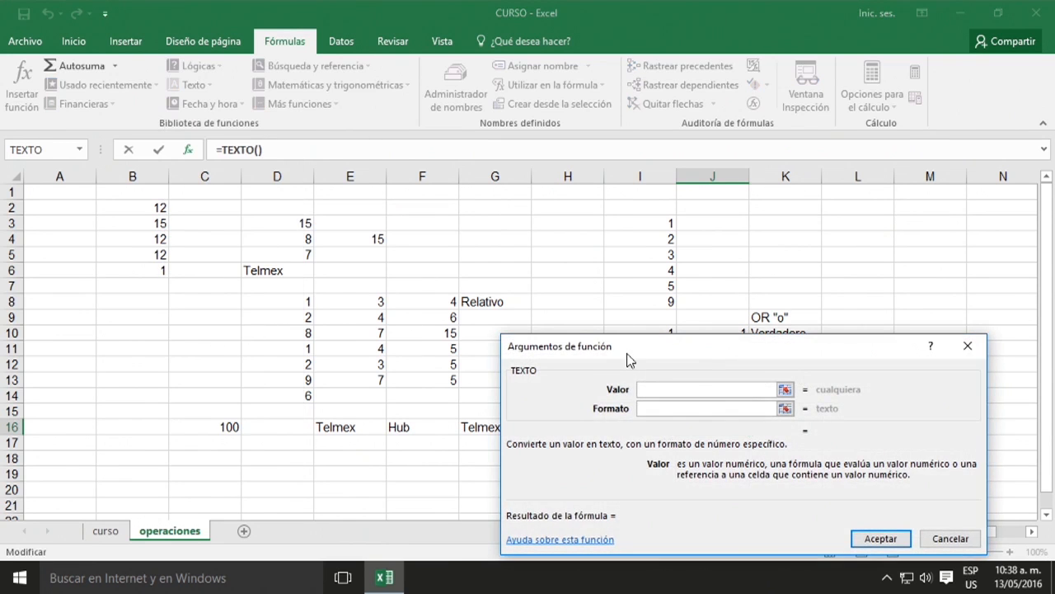
{"action": "left_click_drag", "start_coordinate": [646, 360], "coordinate": [260, 220]}
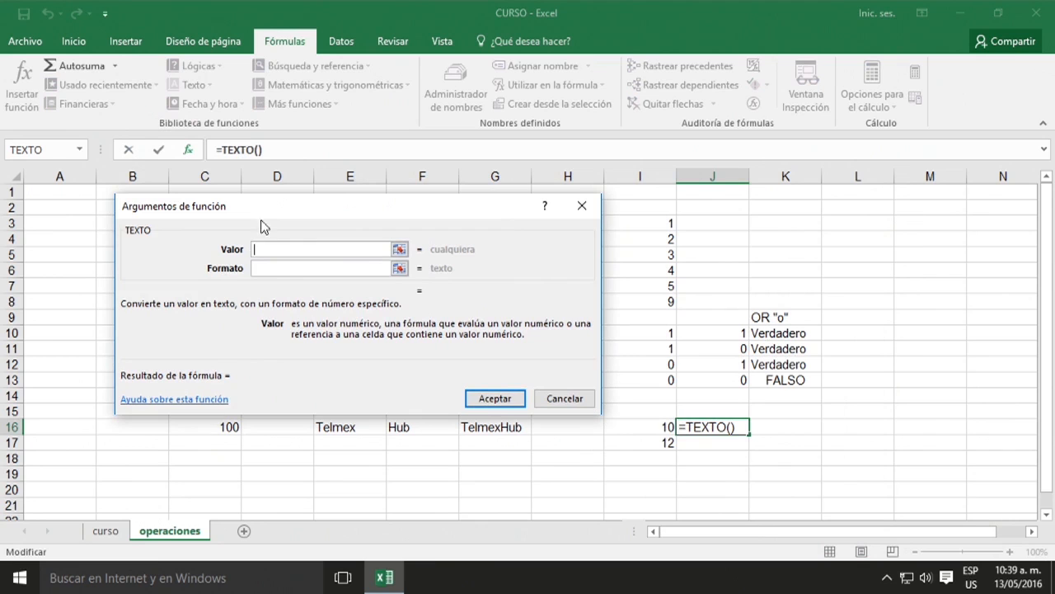
{"action": "left_click", "coordinate": [648, 426]}
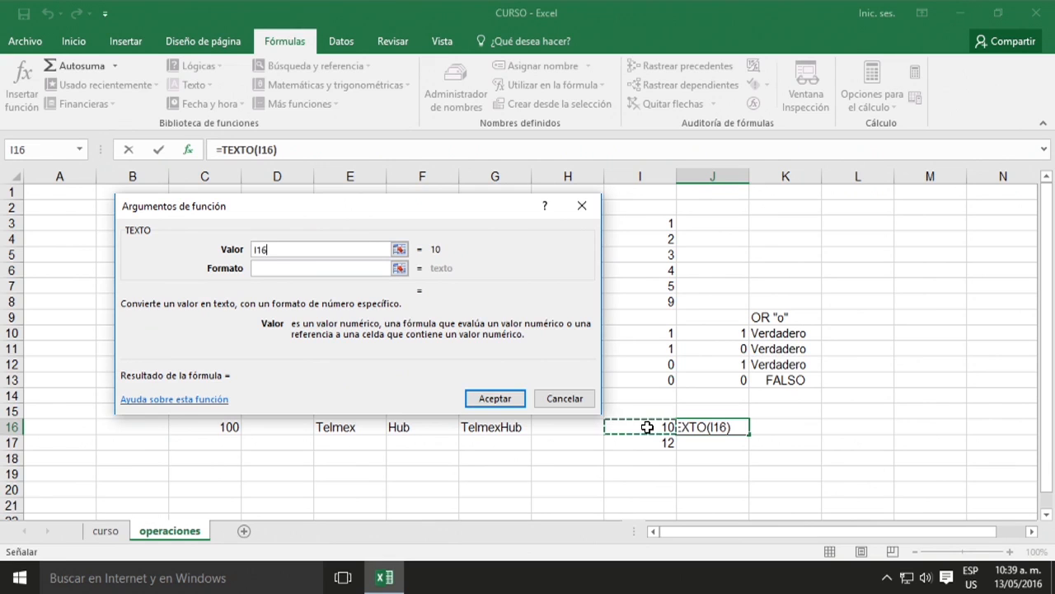
{"action": "left_click", "coordinate": [306, 273]}
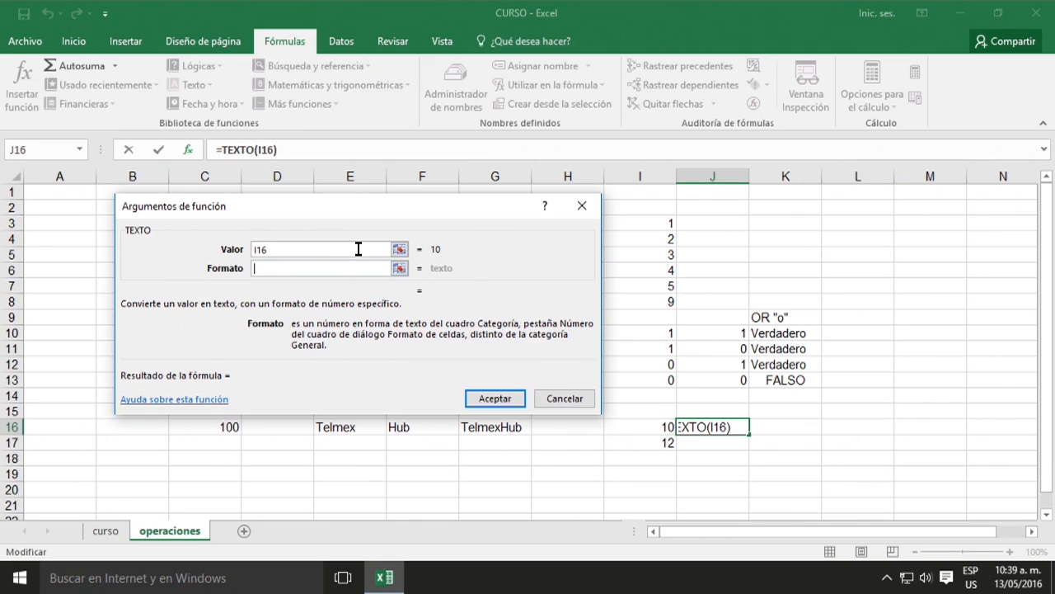
{"action": "type", "text": "$"}
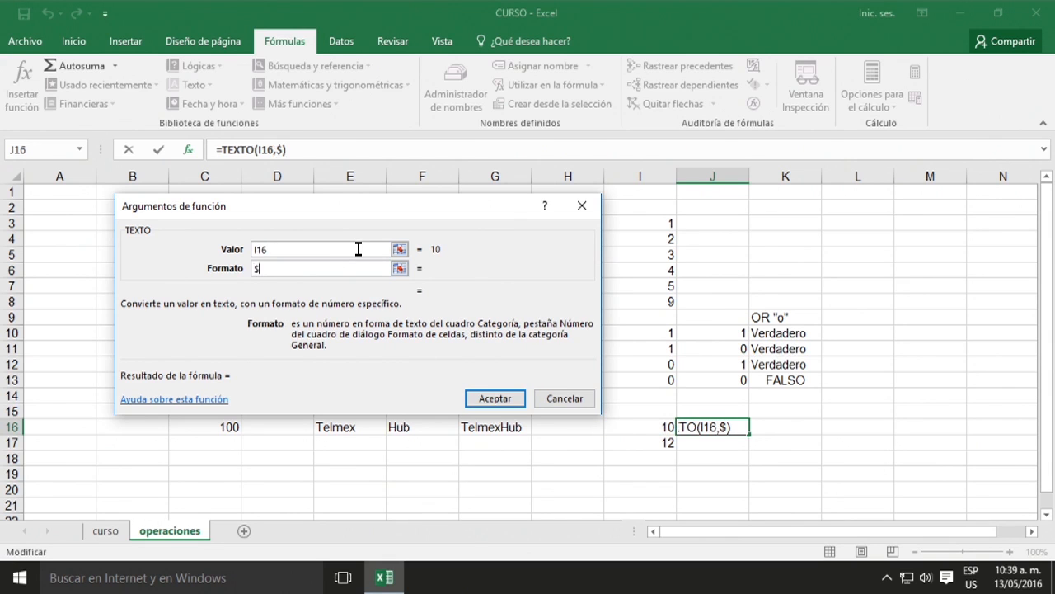
{"action": "type", "text": "0.00"}
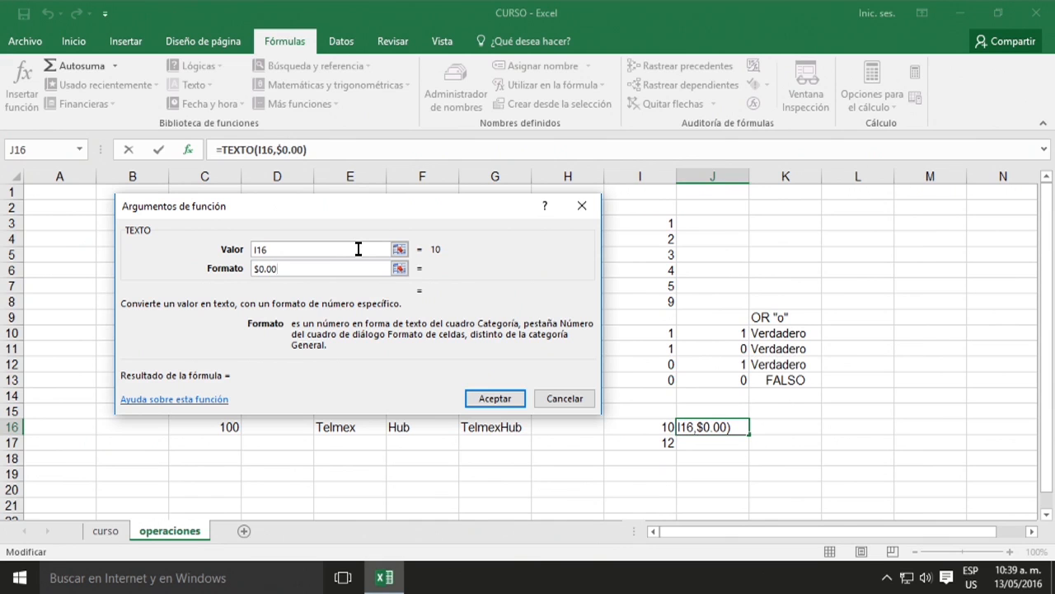
{"action": "key", "text": "Return"}
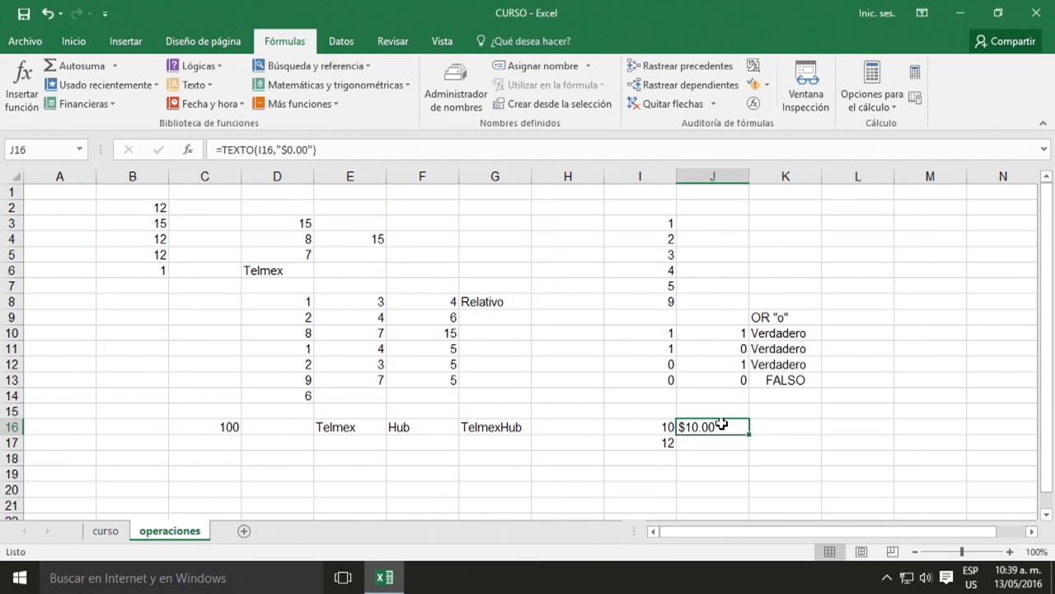
Fill the TEXTO formula down from J16 to J17.
{"action": "left_click", "coordinate": [655, 428]}
{"action": "left_click", "coordinate": [742, 429]}
{"action": "left_click_drag", "start_coordinate": [750, 433], "coordinate": [750, 449]}
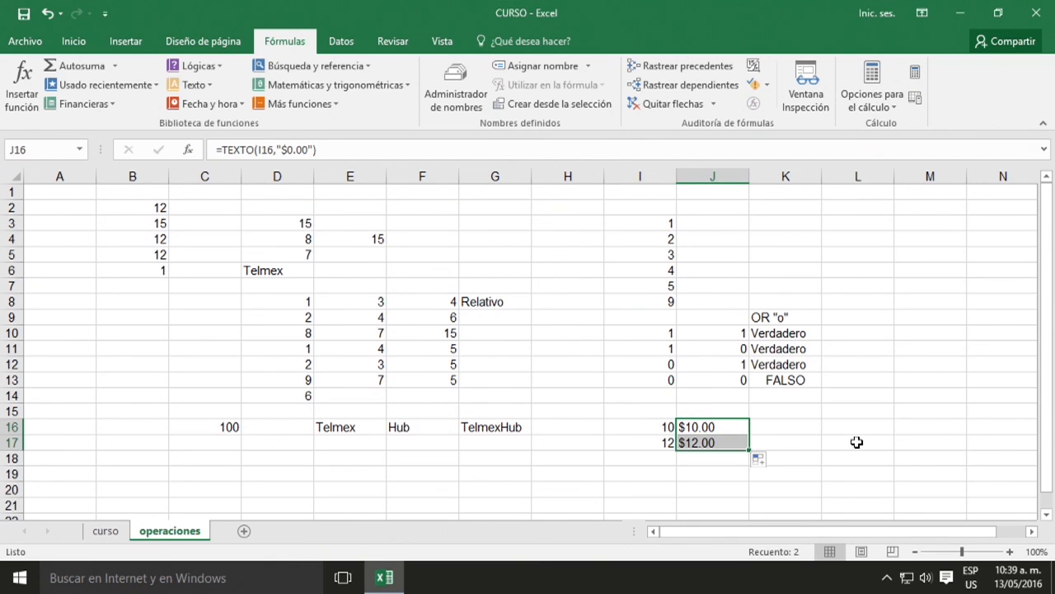
{"action": "left_click", "coordinate": [785, 429]}
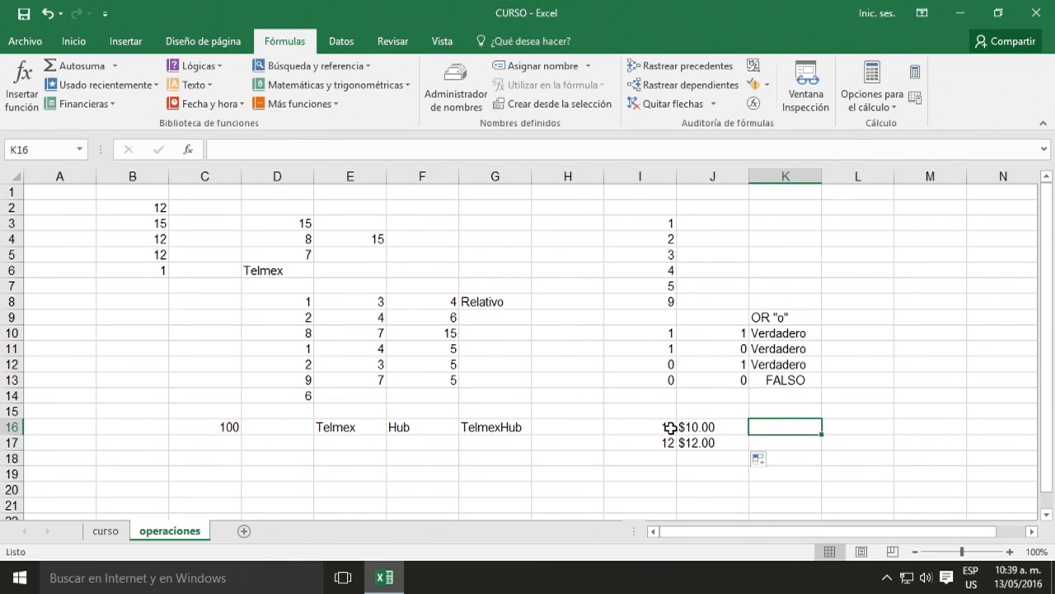
Enter 15.30 in cell I18 and extend the TEXTO formula from J17 to J18.
{"action": "left_click", "coordinate": [663, 454]}
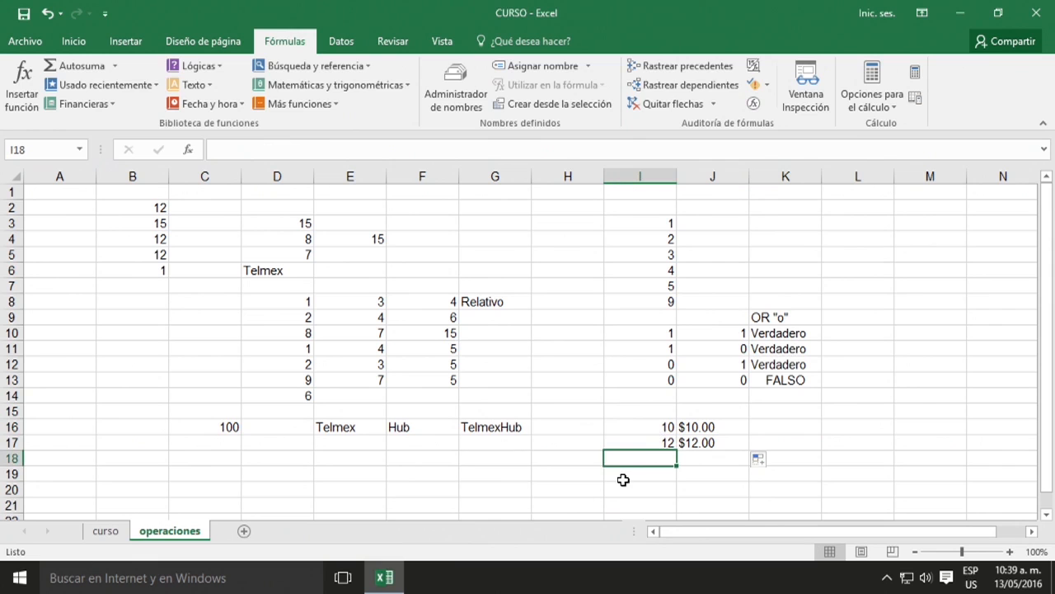
{"action": "type", "text": "15.30"}
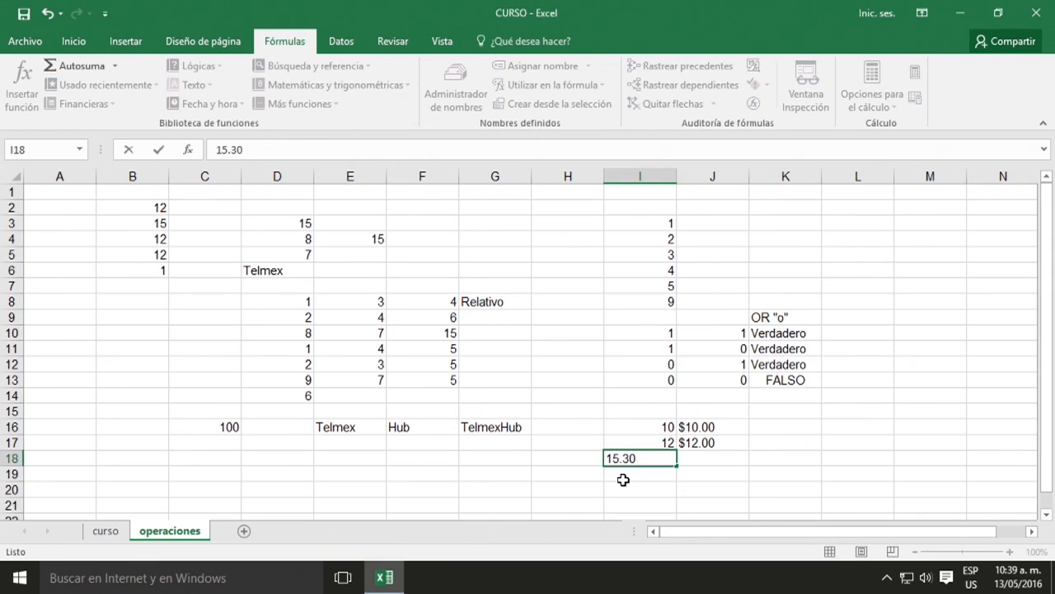
{"action": "key", "text": "Tab"}
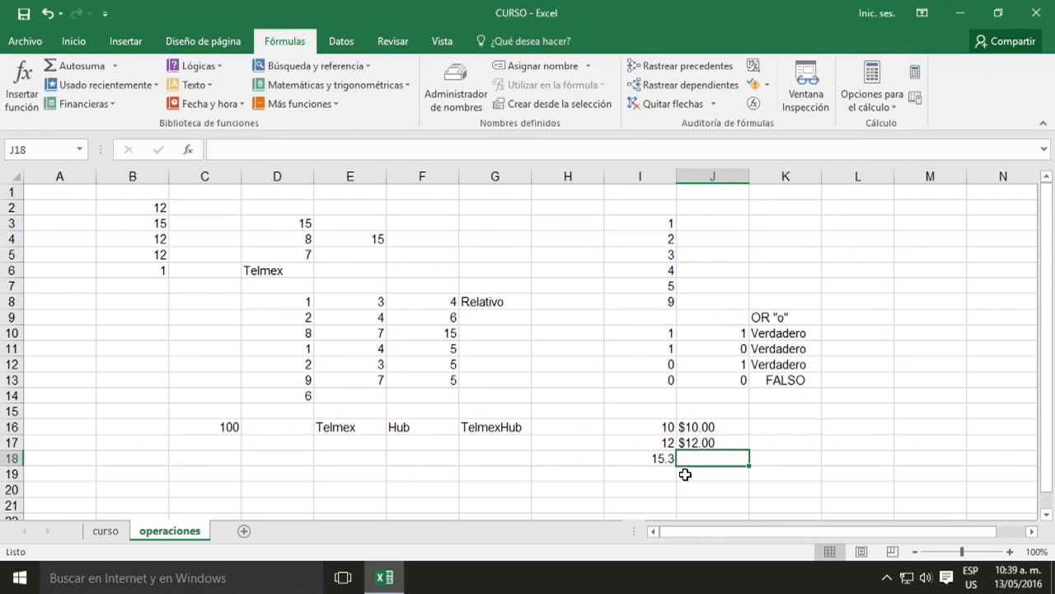
{"action": "left_click", "coordinate": [695, 443]}
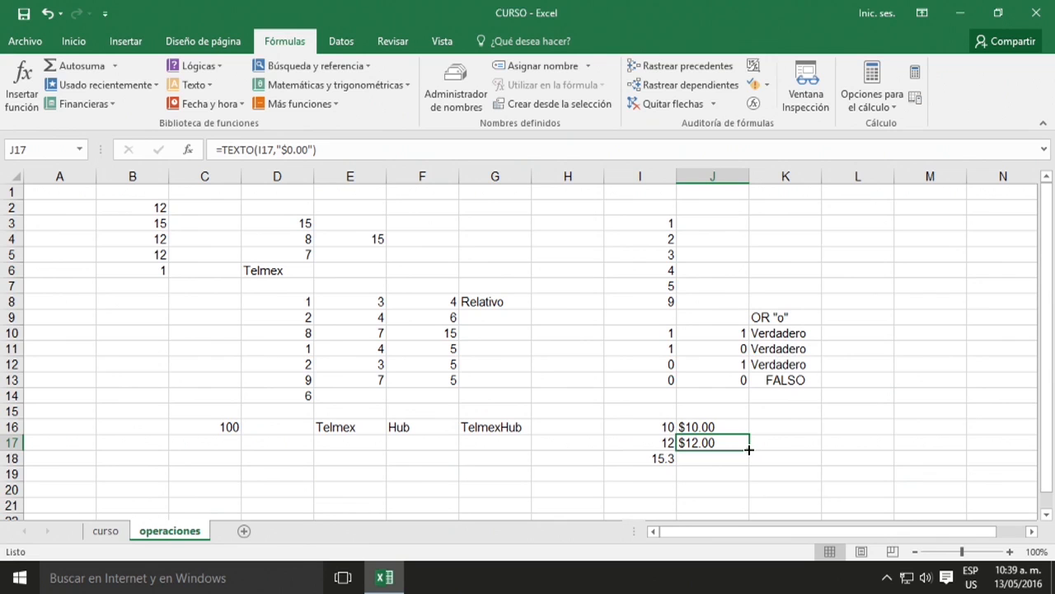
{"action": "left_click_drag", "start_coordinate": [749, 449], "coordinate": [752, 465]}
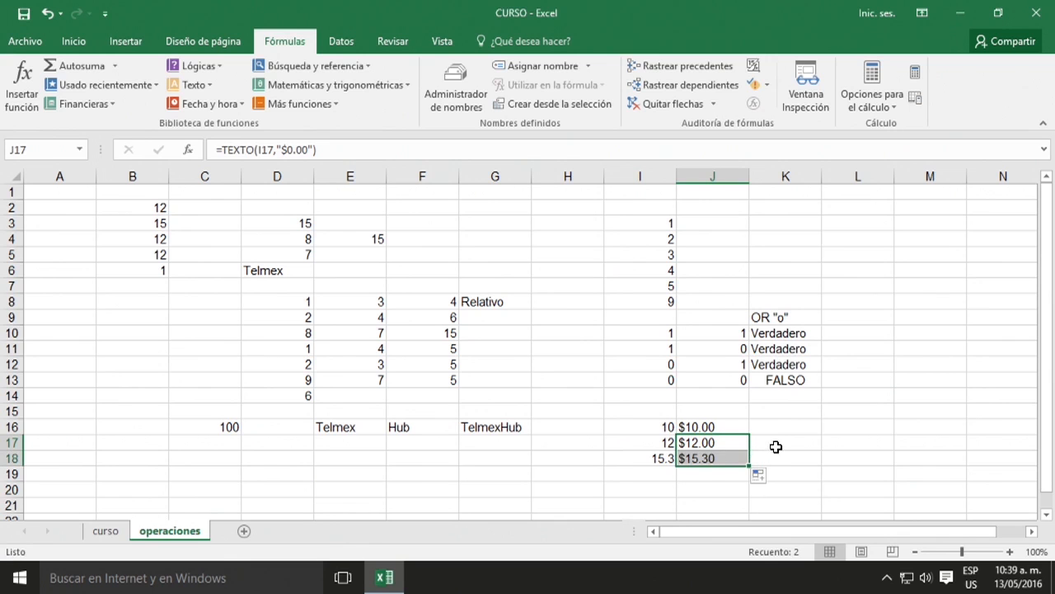
{"action": "left_click", "coordinate": [775, 447]}
{"action": "left_click", "coordinate": [706, 429]}
{"action": "left_click", "coordinate": [706, 457]}
{"action": "left_click", "coordinate": [706, 430]}
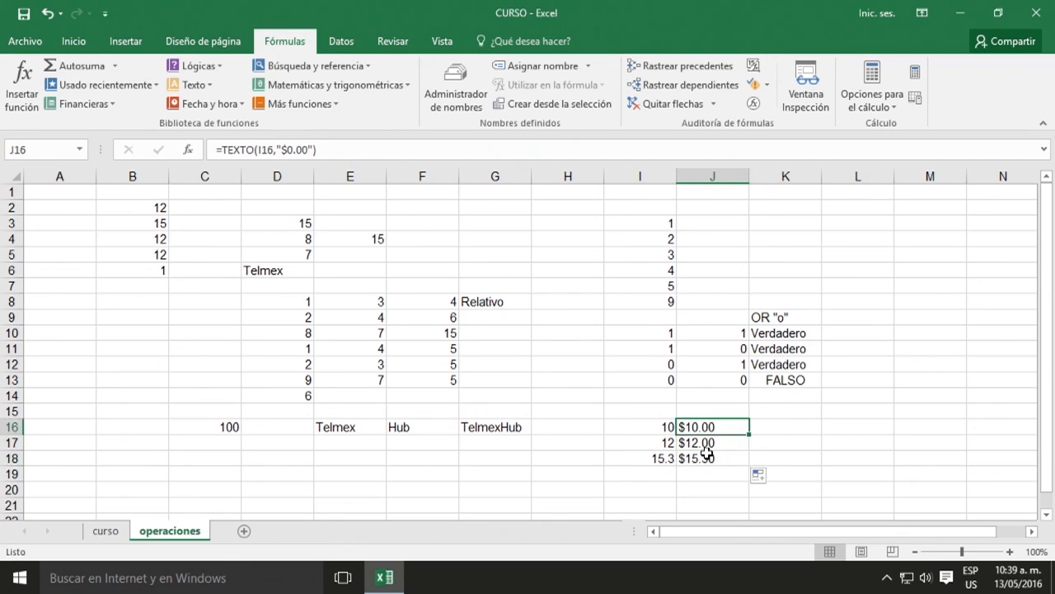
{"action": "left_click", "coordinate": [706, 456]}
Insert the date function HOY in cell K16.
{"action": "left_click", "coordinate": [766, 431]}
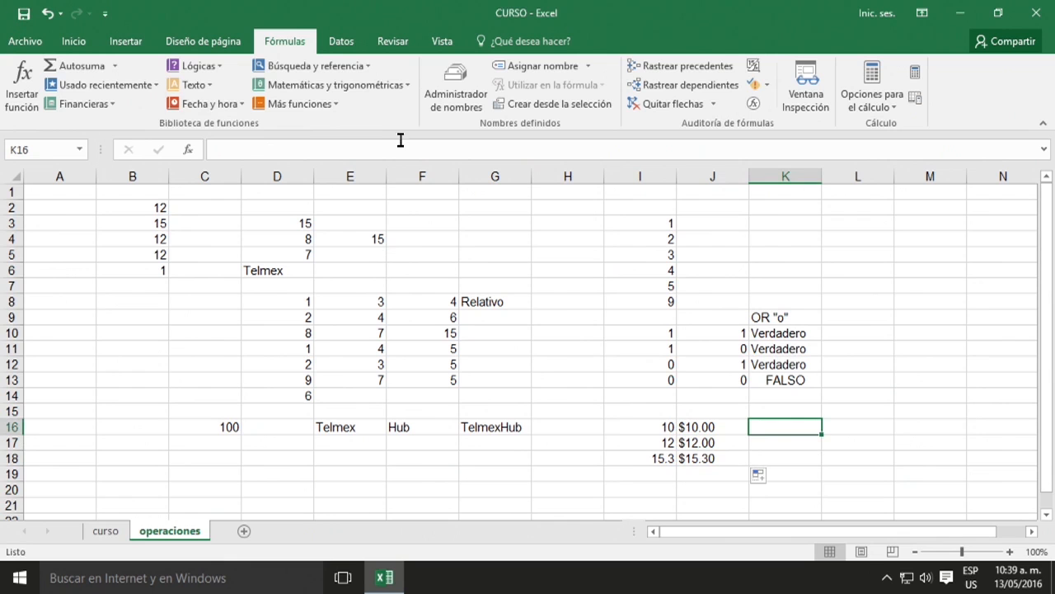
{"action": "left_click", "coordinate": [216, 102]}
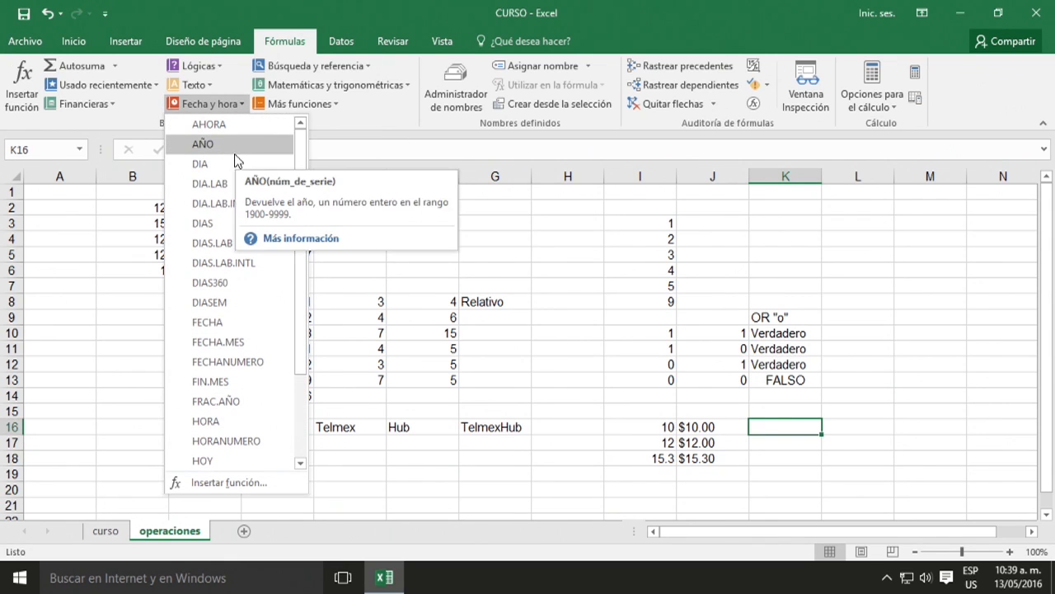
{"action": "left_click", "coordinate": [228, 458]}
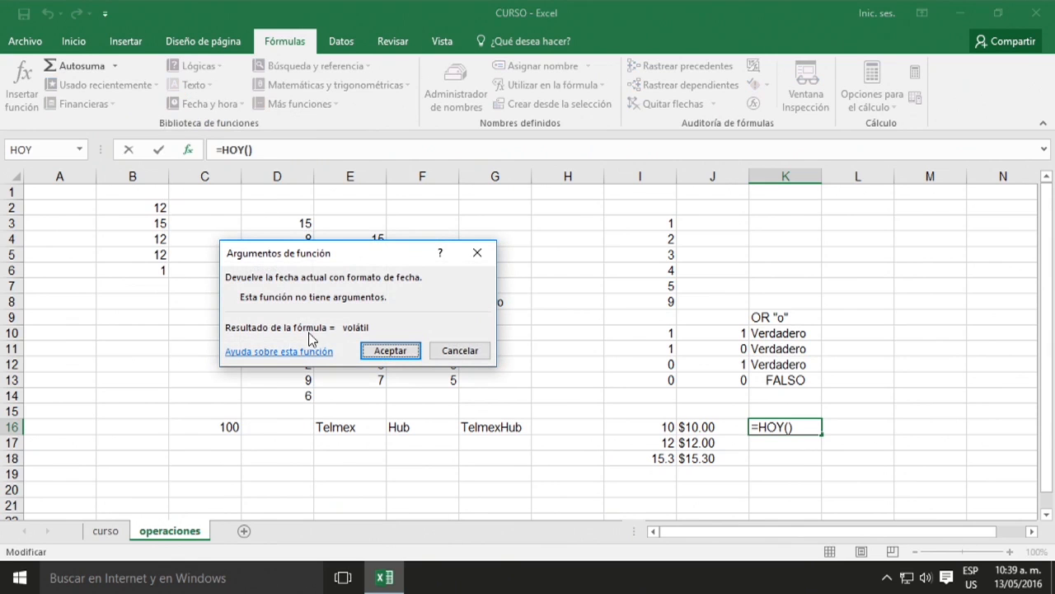
{"action": "left_click", "coordinate": [402, 348]}
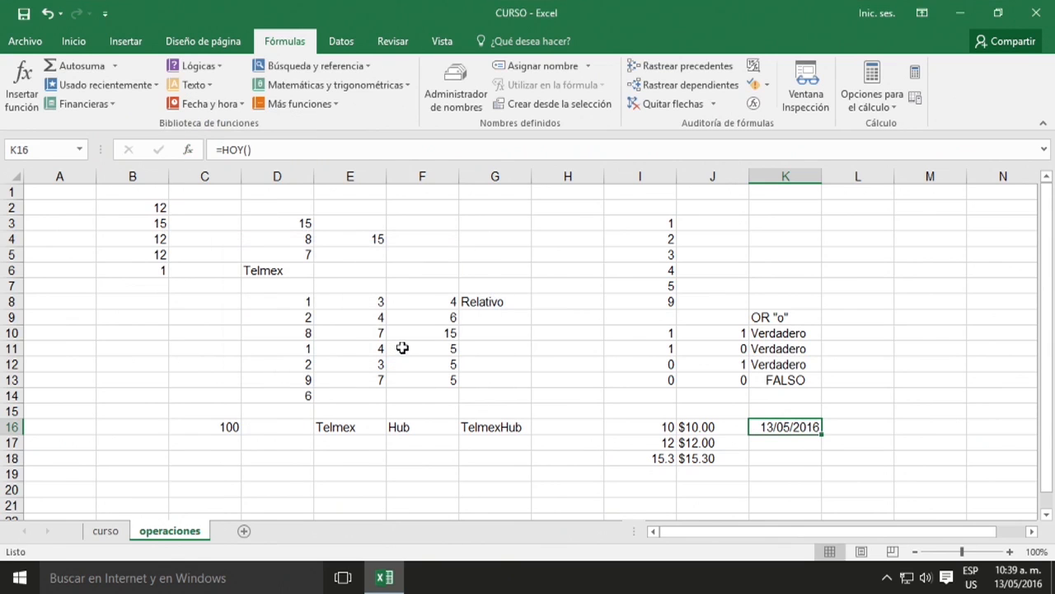
{"action": "left_click", "coordinate": [775, 450]}
{"action": "left_click", "coordinate": [772, 433]}
{"action": "left_click", "coordinate": [775, 443]}
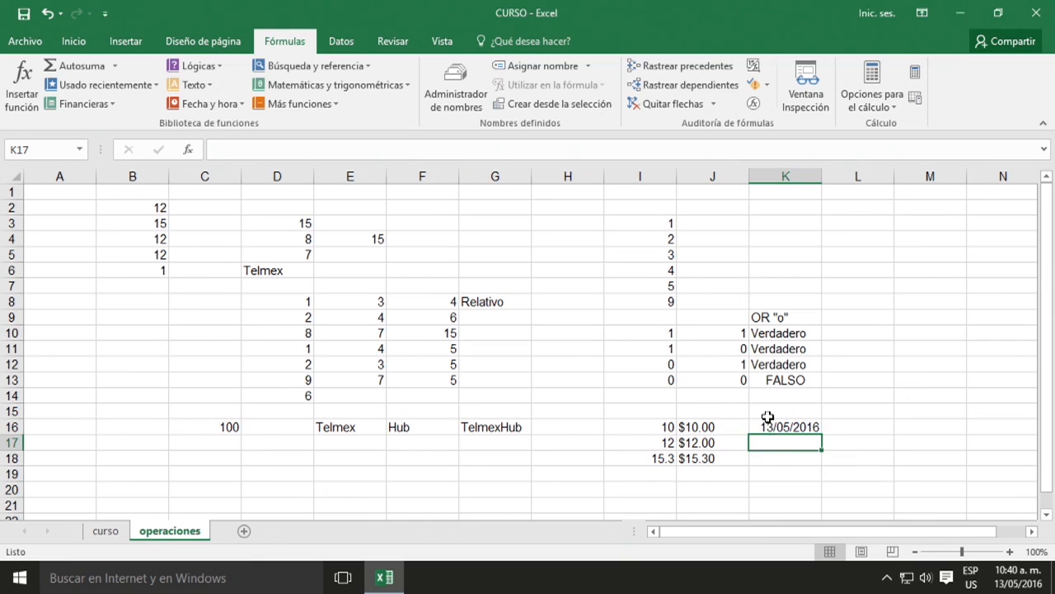
{"action": "left_click", "coordinate": [768, 426]}
{"action": "left_click", "coordinate": [784, 449]}
{"action": "left_click", "coordinate": [773, 428]}
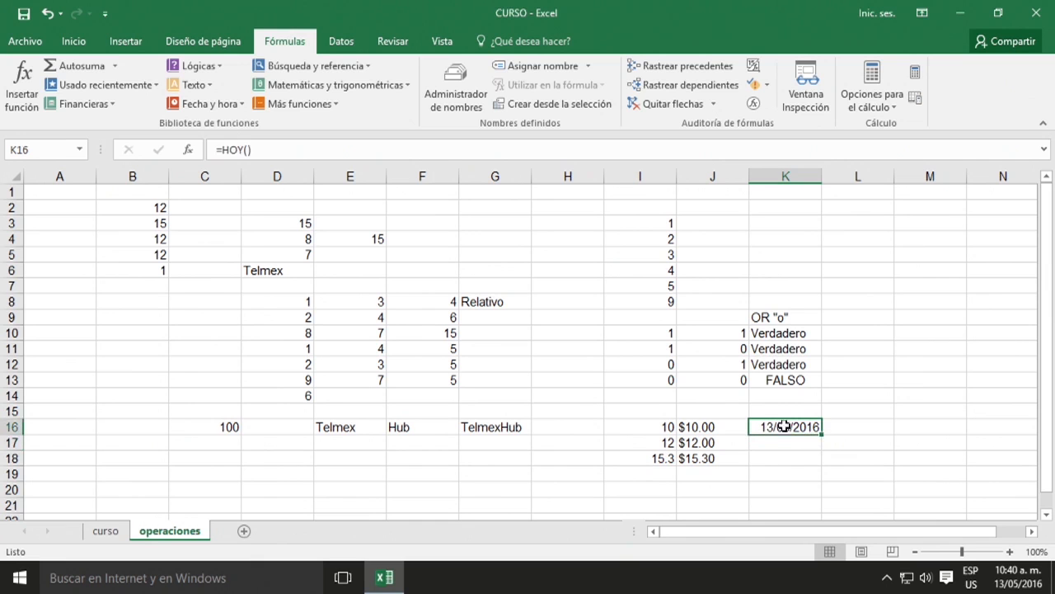
Look through the list of available lookup and reference functions.
{"action": "left_click", "coordinate": [781, 444]}
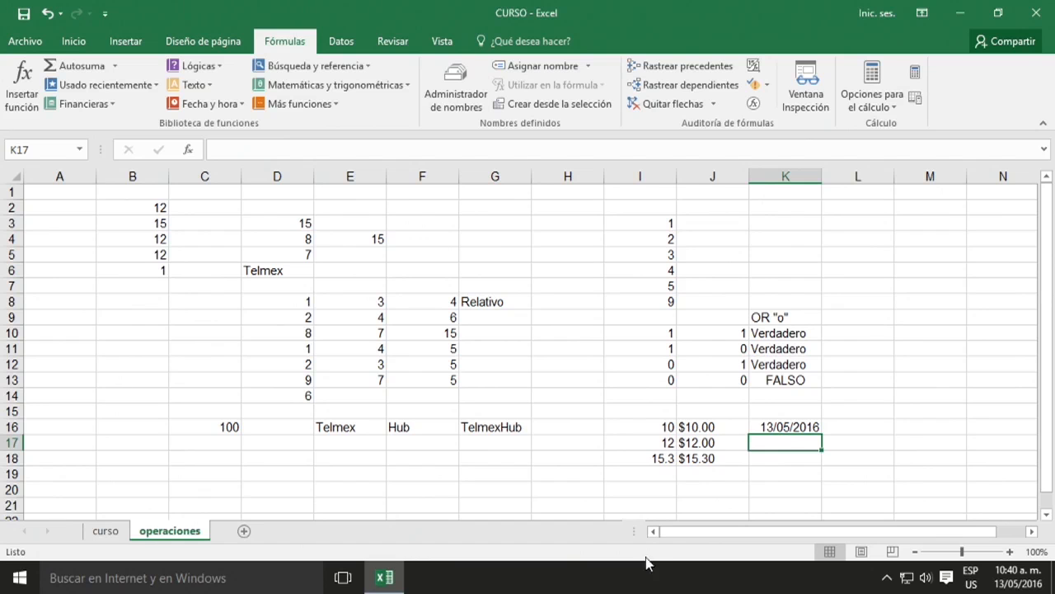
{"action": "left_click_drag", "start_coordinate": [677, 529], "coordinate": [778, 533]}
{"action": "left_click", "coordinate": [815, 409]}
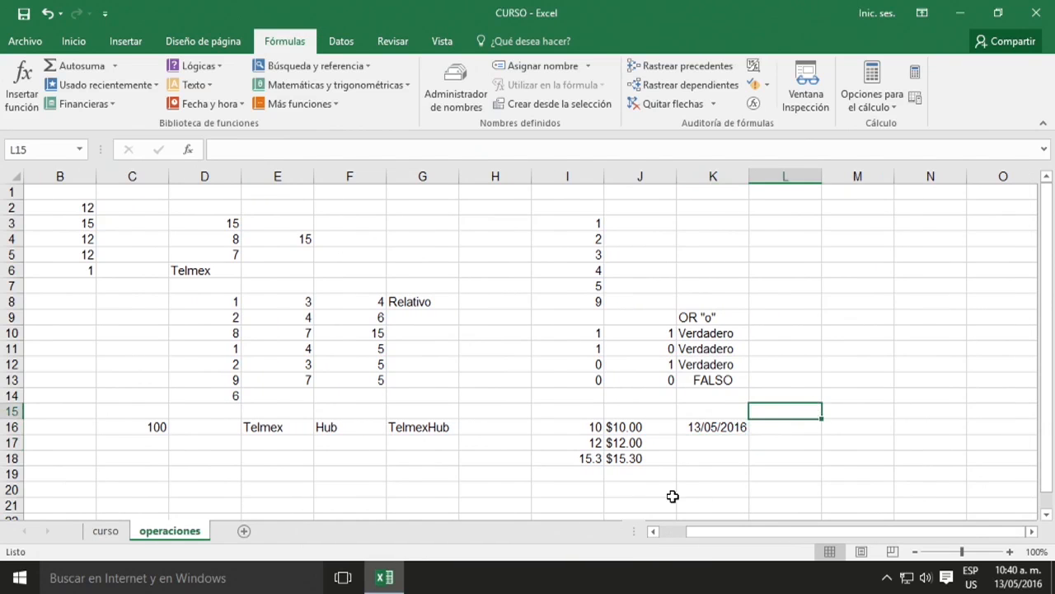
{"action": "key", "text": "Right"}
{"action": "key", "text": "Right"}
{"action": "key", "text": "Right"}
{"action": "key", "text": "Right"}
{"action": "key", "text": "Right"}
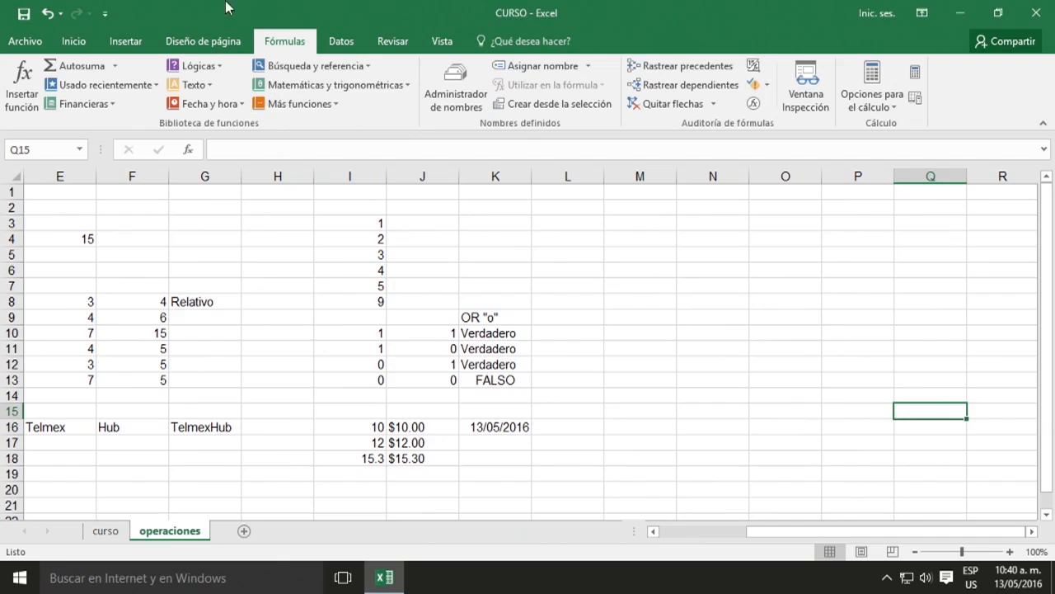
{"action": "left_click", "coordinate": [350, 66]}
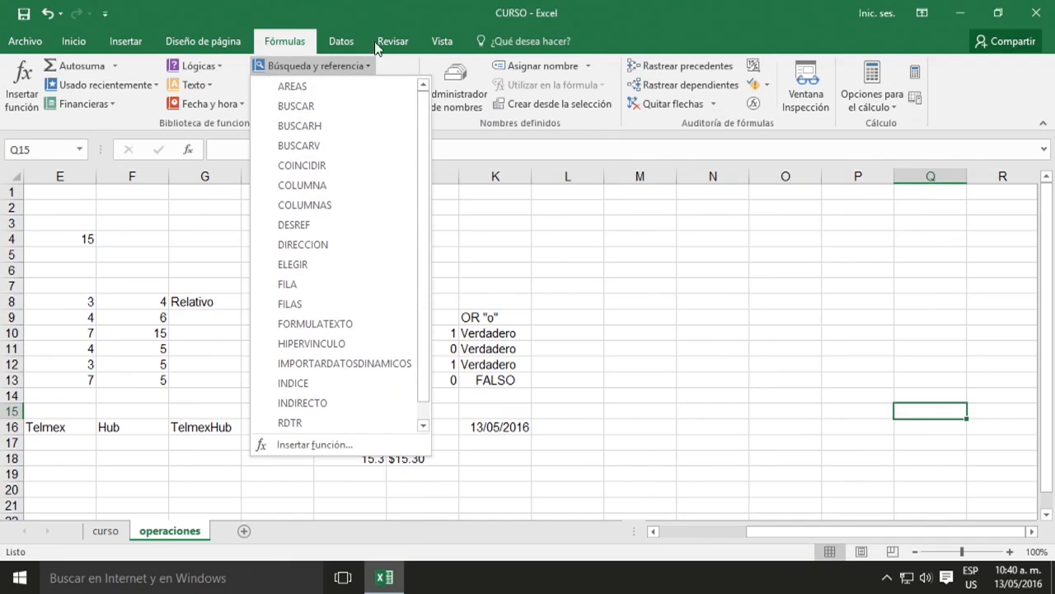
{"action": "left_click", "coordinate": [659, 264]}
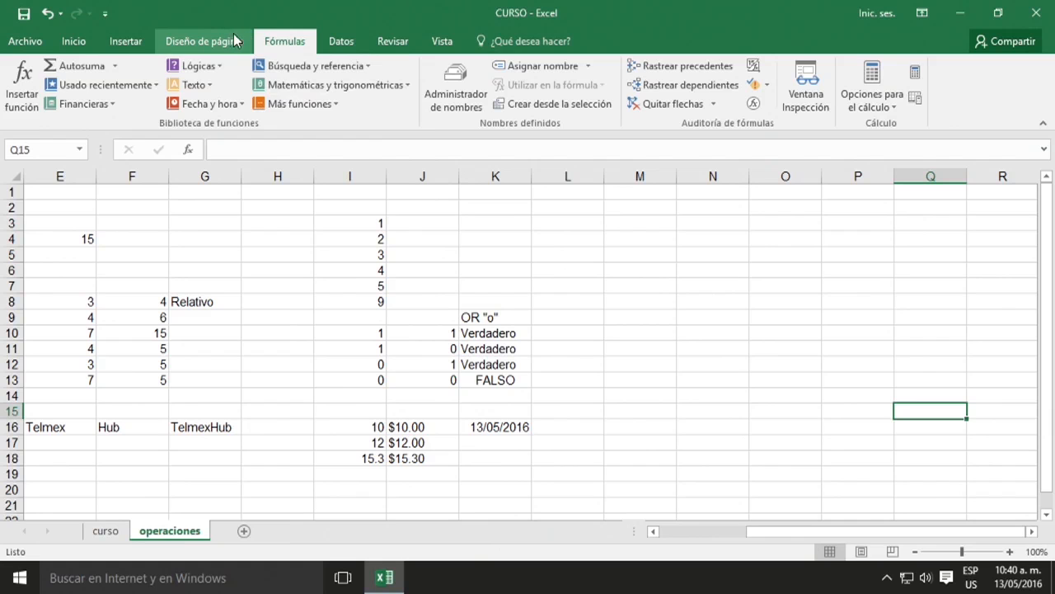
Toggle the row and column headings of the operaciones sheet off and on, leaving them hidden.
{"action": "left_click", "coordinate": [445, 43]}
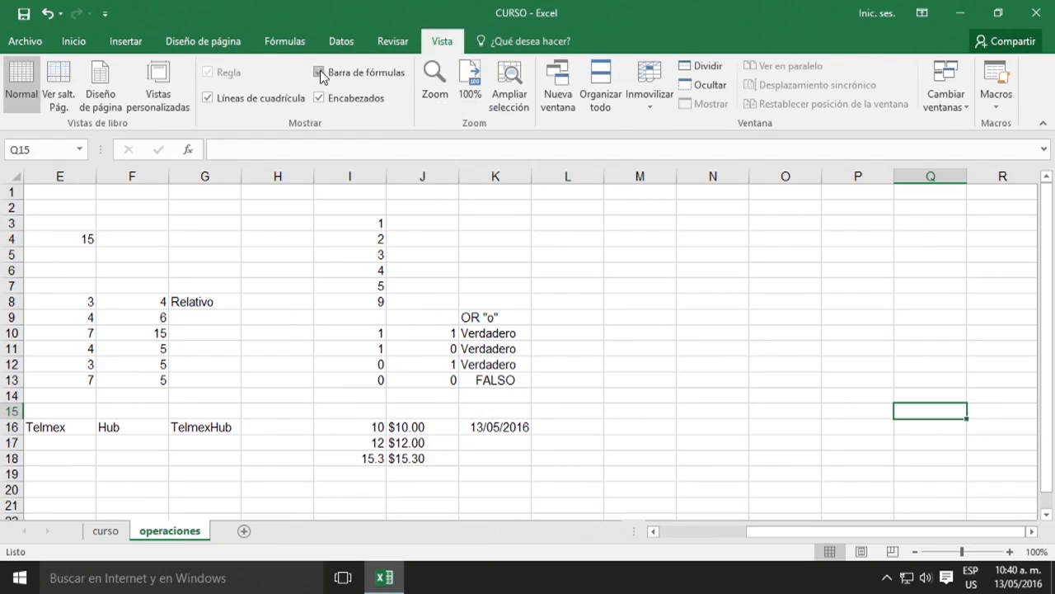
{"action": "left_click", "coordinate": [320, 98]}
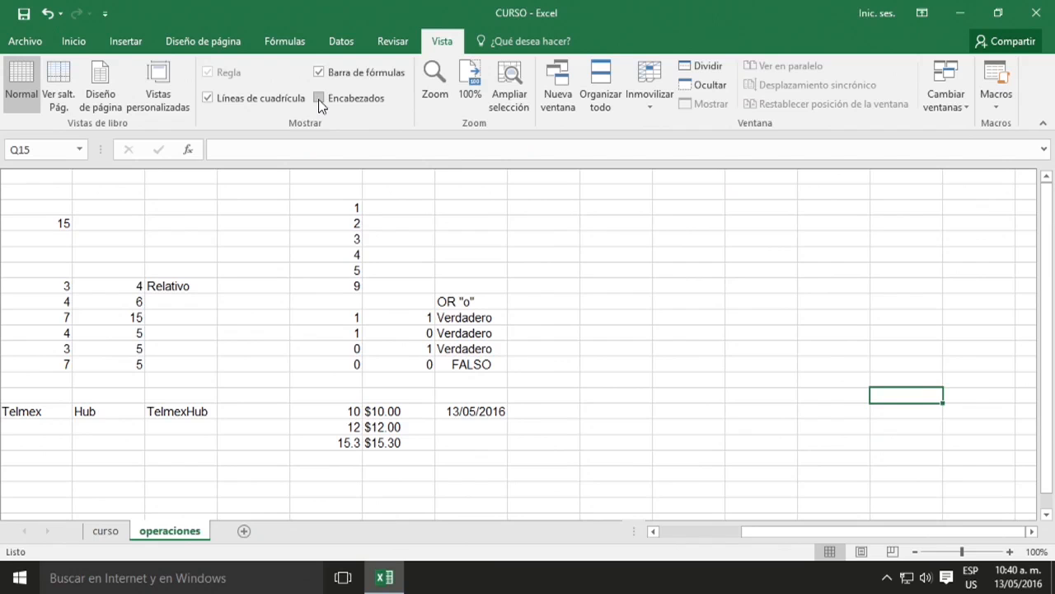
{"action": "left_click", "coordinate": [320, 98]}
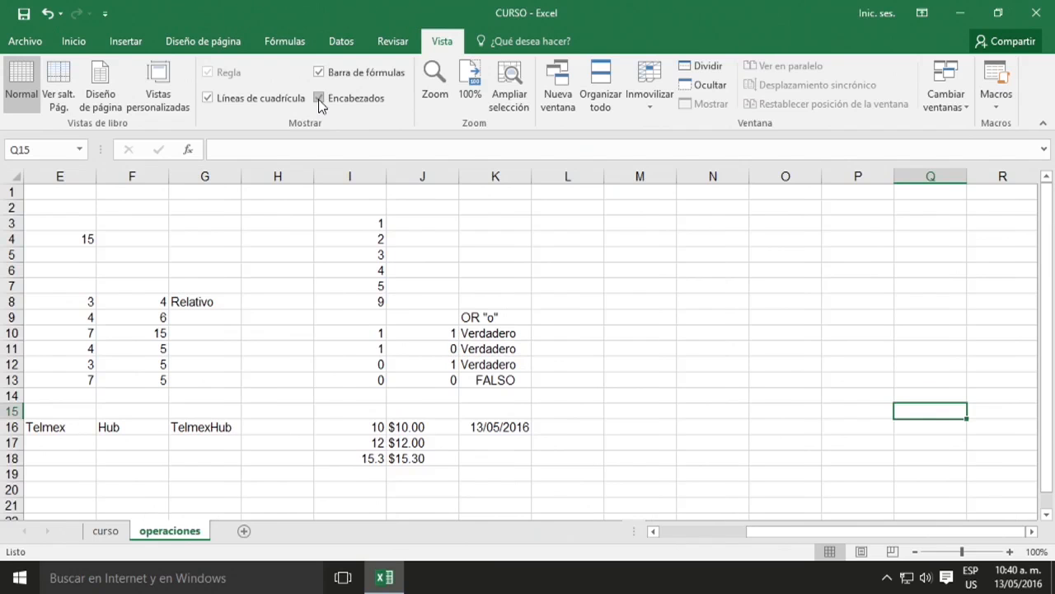
{"action": "left_click", "coordinate": [320, 98]}
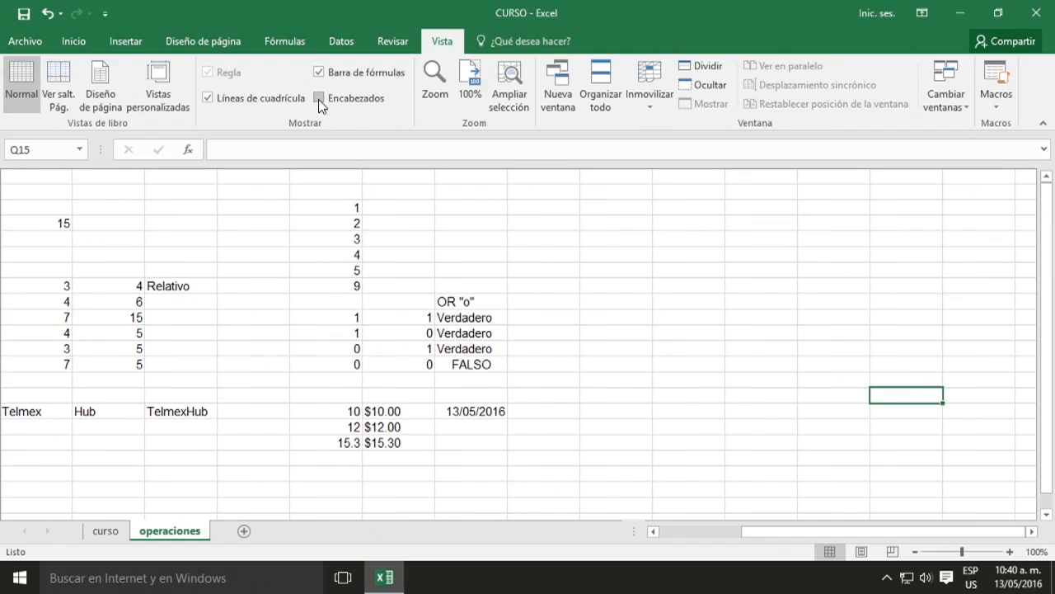
{"action": "double_click", "coordinate": [319, 98]}
{"action": "left_click", "coordinate": [319, 98]}
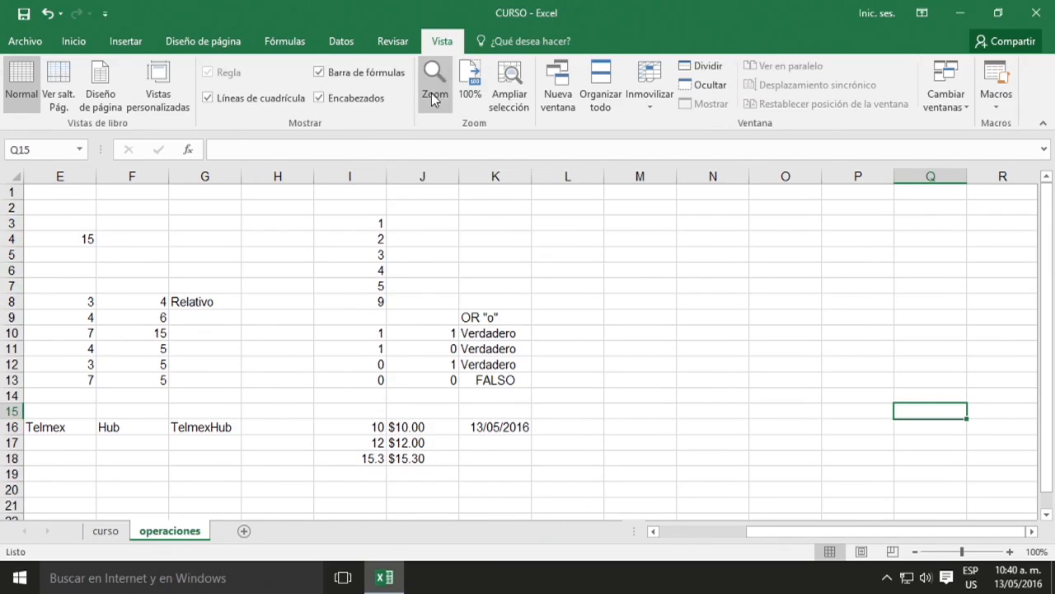
{"action": "left_click", "coordinate": [319, 98]}
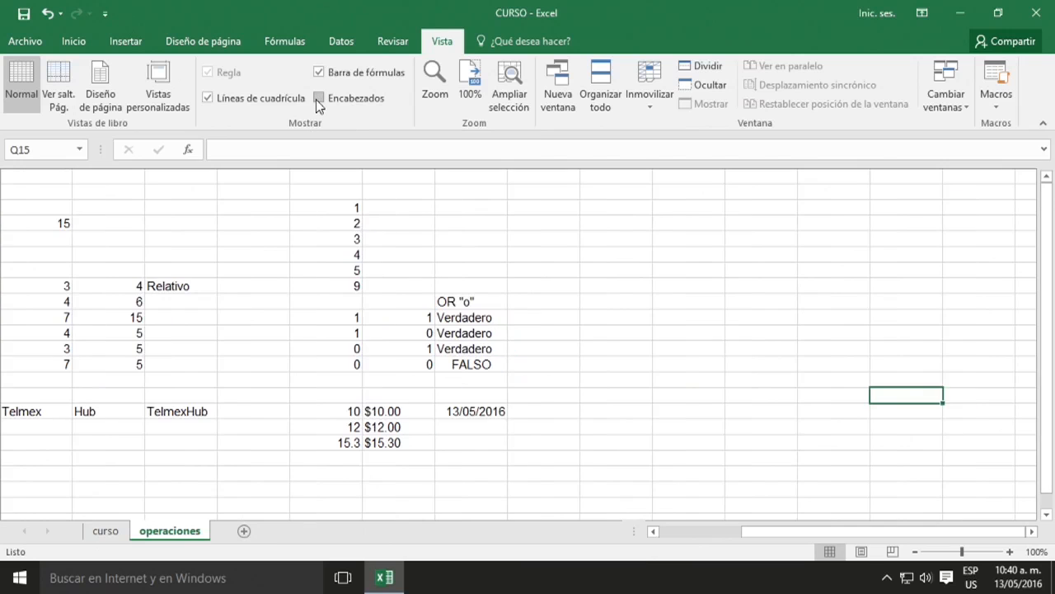
Insert the lookup and reference function FILA in cell L8 with F10 as the reference.
{"action": "left_click", "coordinate": [569, 282]}
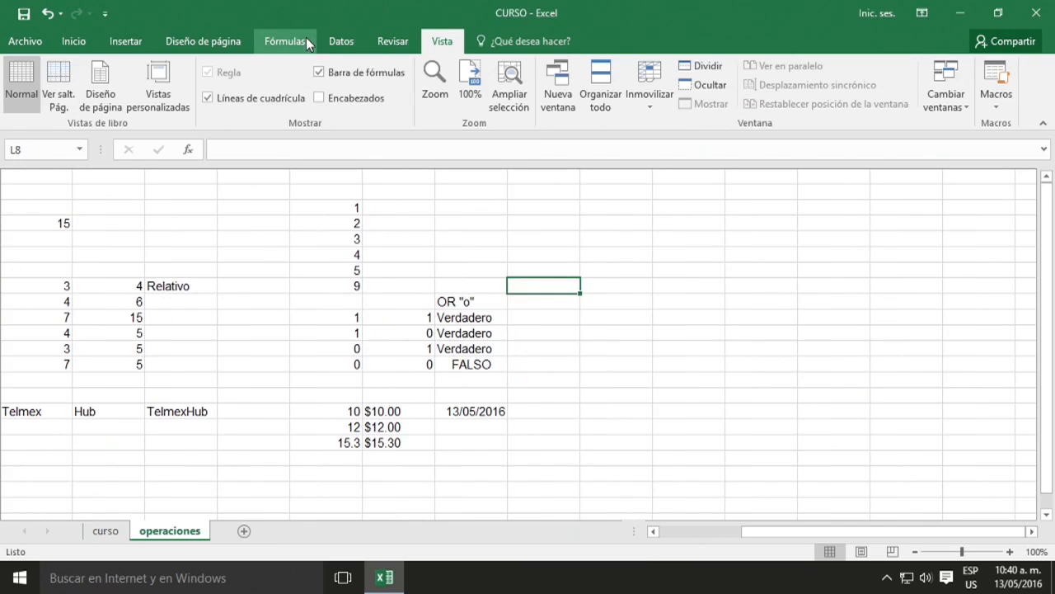
{"action": "left_click", "coordinate": [272, 43]}
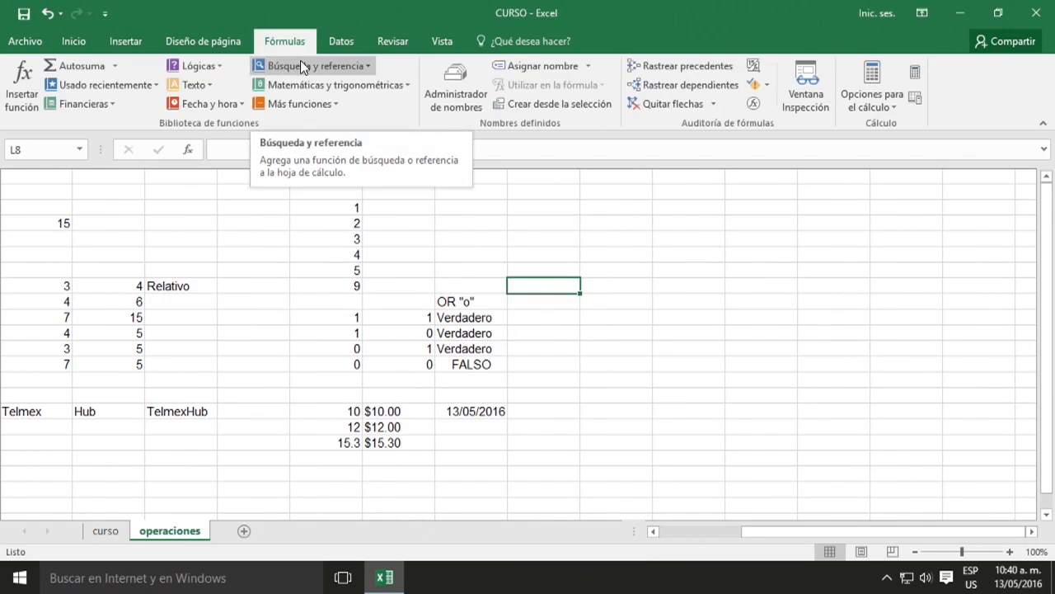
{"action": "left_click", "coordinate": [301, 63]}
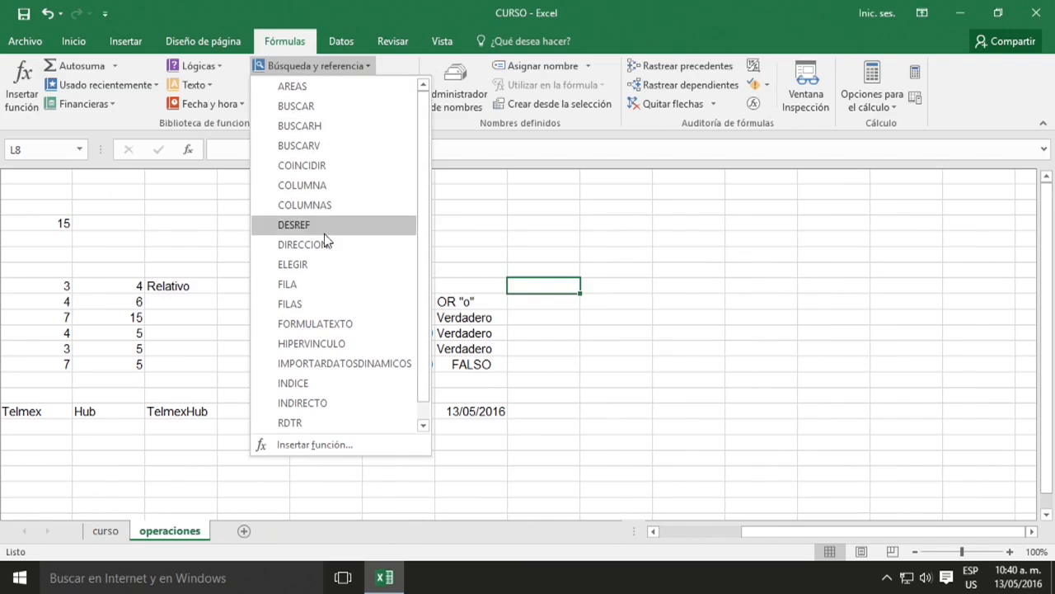
{"action": "left_click", "coordinate": [326, 283]}
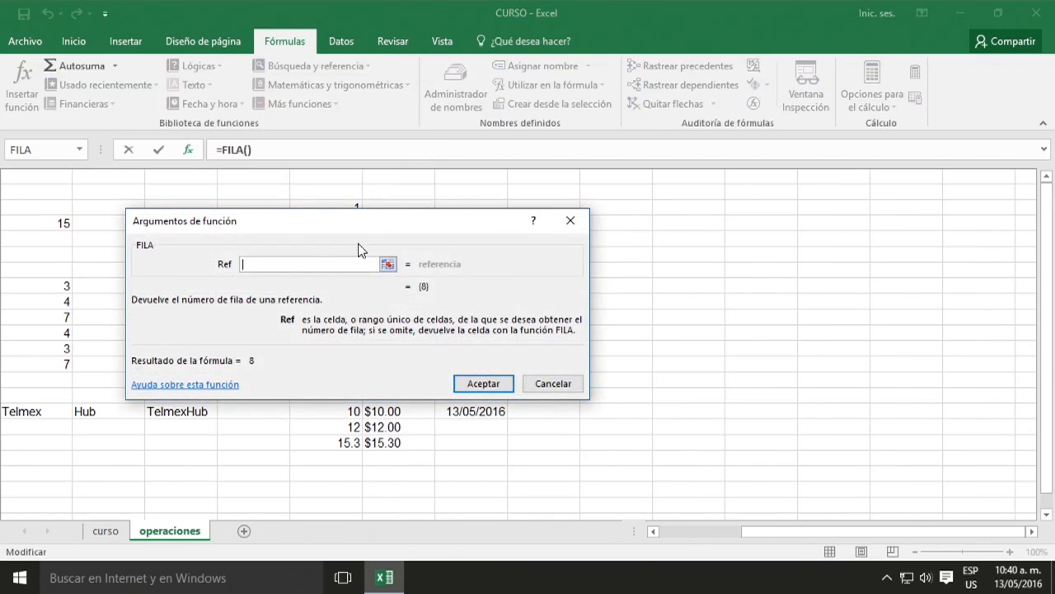
{"action": "left_click_drag", "start_coordinate": [358, 217], "coordinate": [776, 335]}
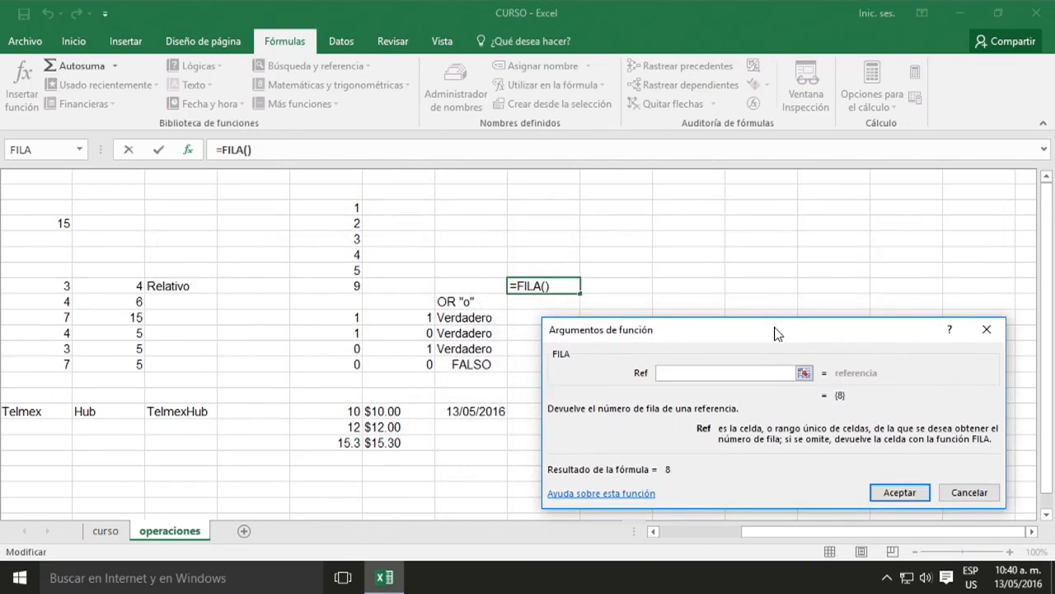
{"action": "left_click", "coordinate": [134, 319]}
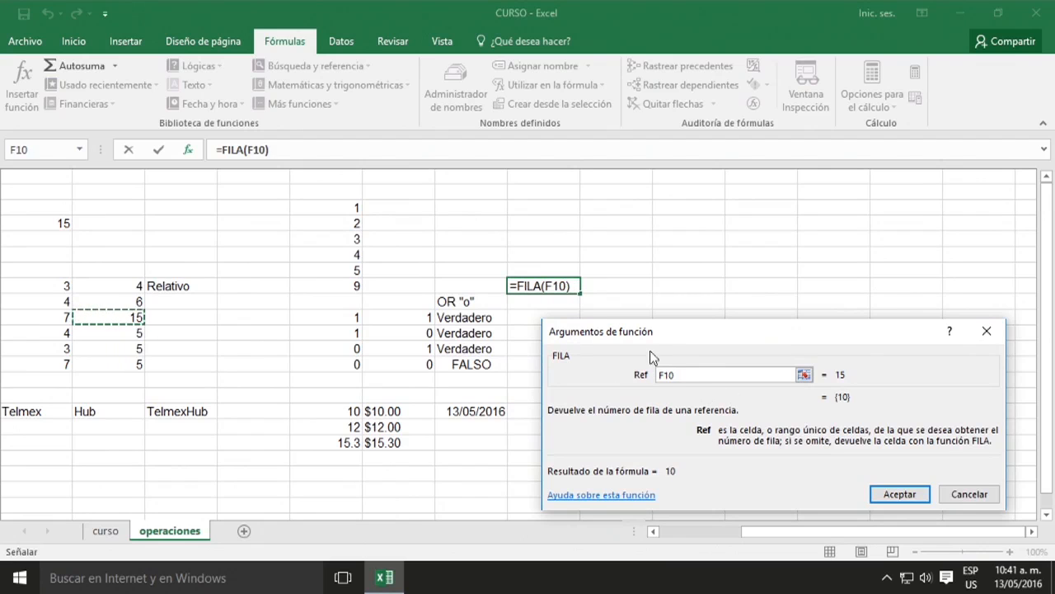
{"action": "left_click", "coordinate": [901, 494]}
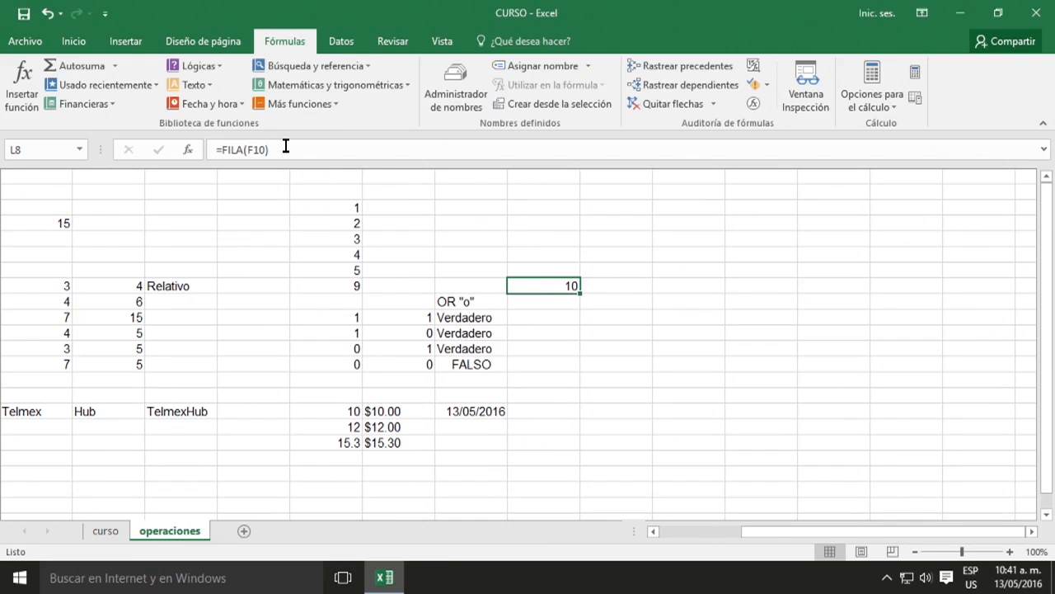
Show the row and column headings again and check the referenced cell F10 against the FILA formula in L8.
{"action": "left_click", "coordinate": [428, 44]}
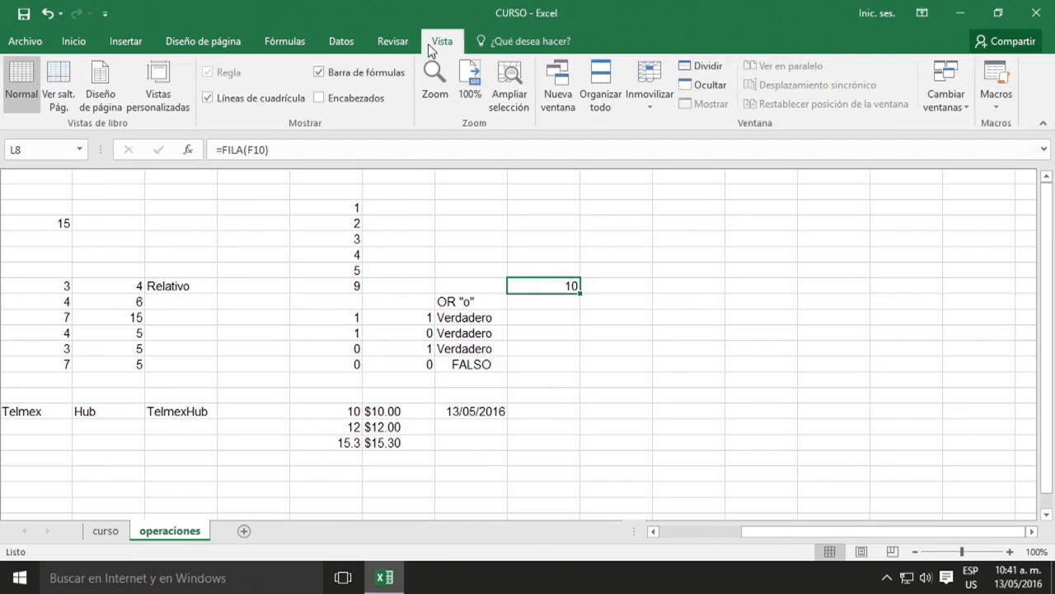
{"action": "left_click", "coordinate": [319, 98]}
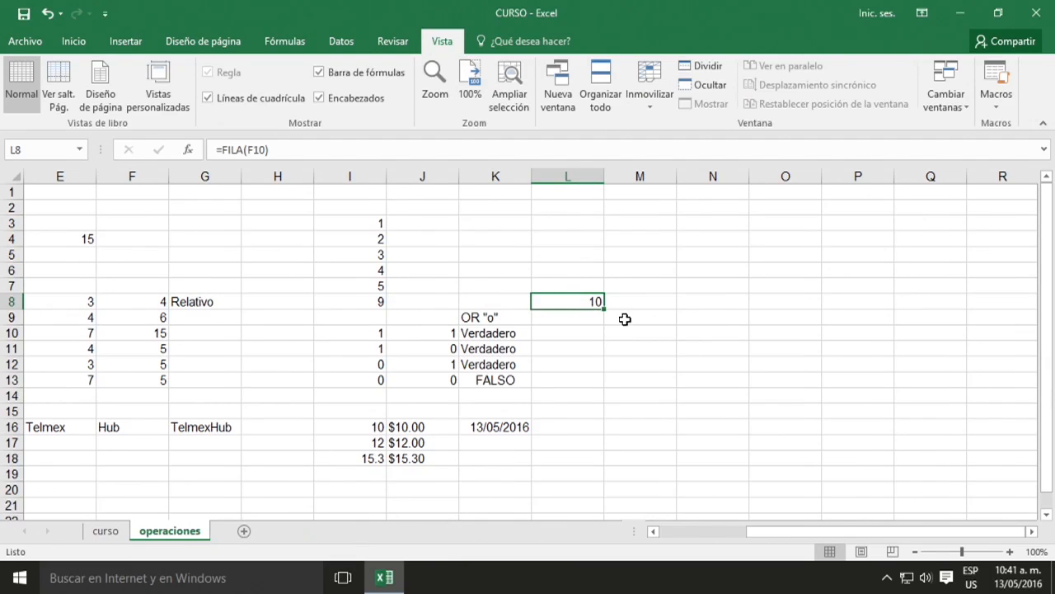
{"action": "scroll", "coordinate": [624, 319], "scroll_direction": "down", "scroll_amount": 1}
{"action": "left_click", "coordinate": [165, 291]}
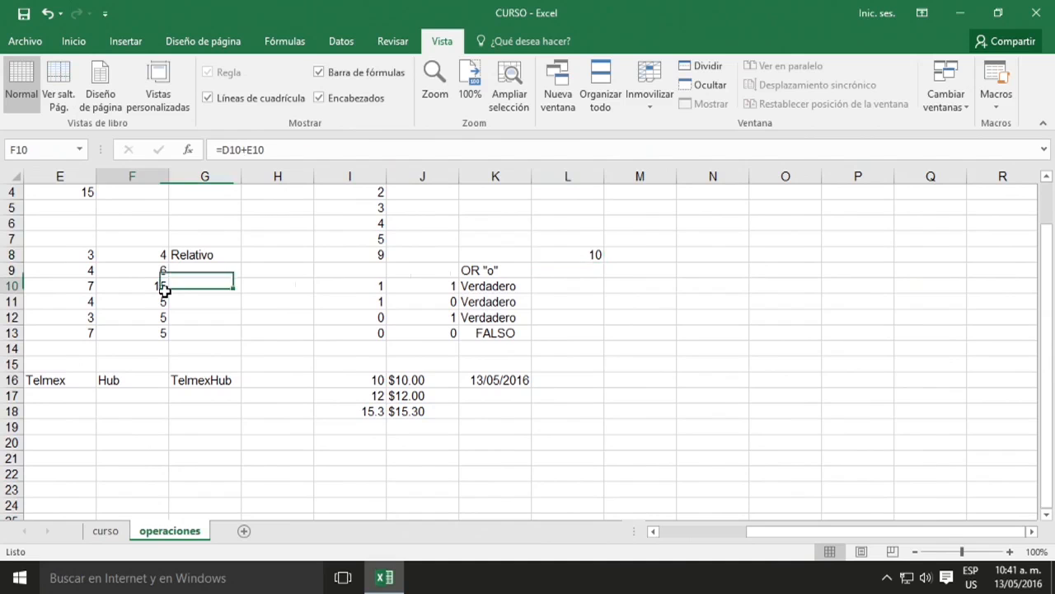
{"action": "left_click", "coordinate": [582, 255]}
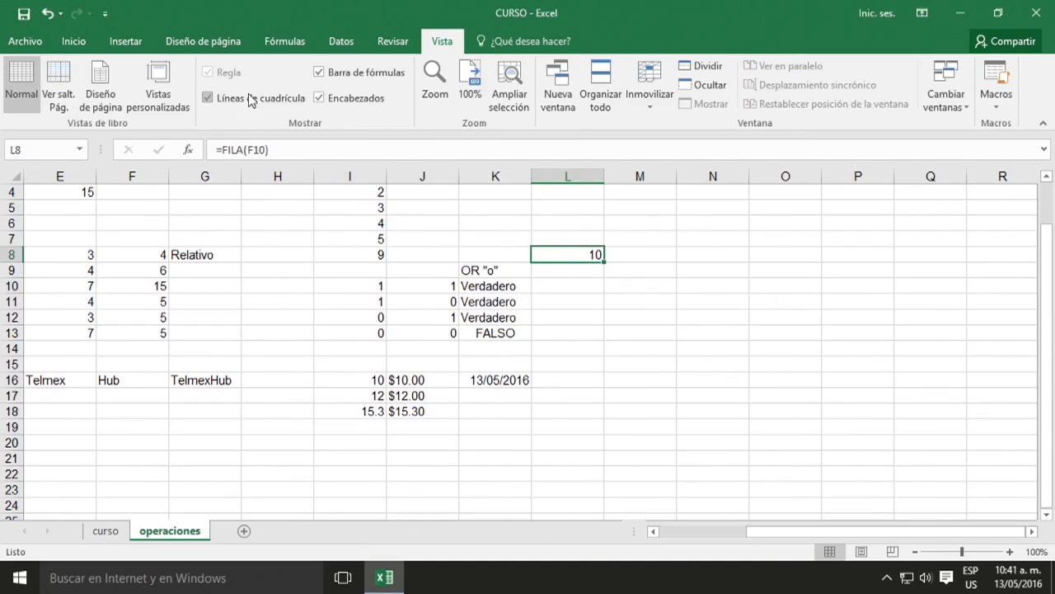
Look over the list of mathematical and trigonometric functions.
{"action": "left_click", "coordinate": [280, 43]}
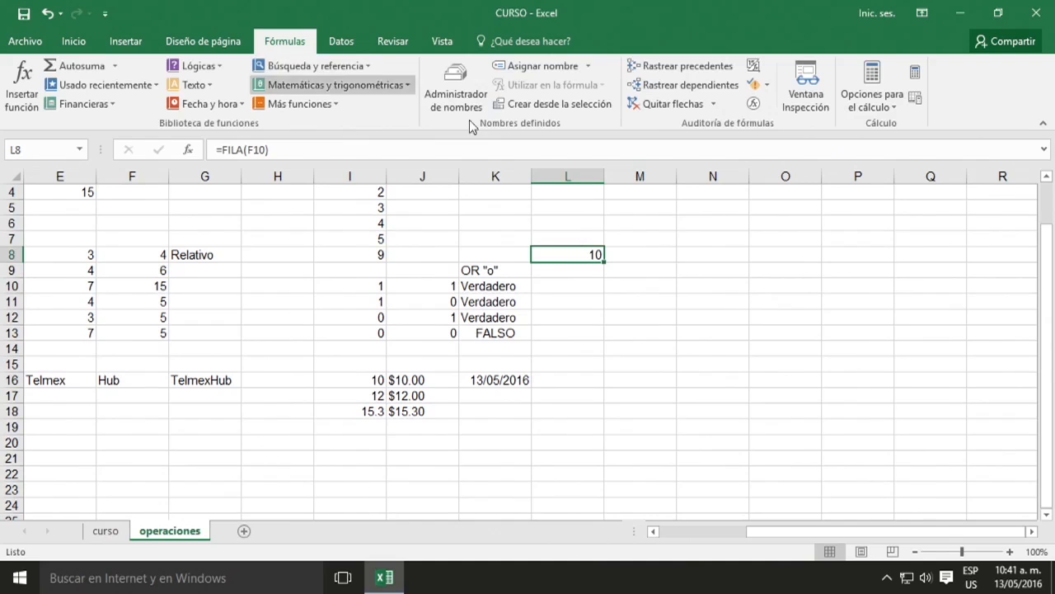
{"action": "left_click", "coordinate": [367, 84]}
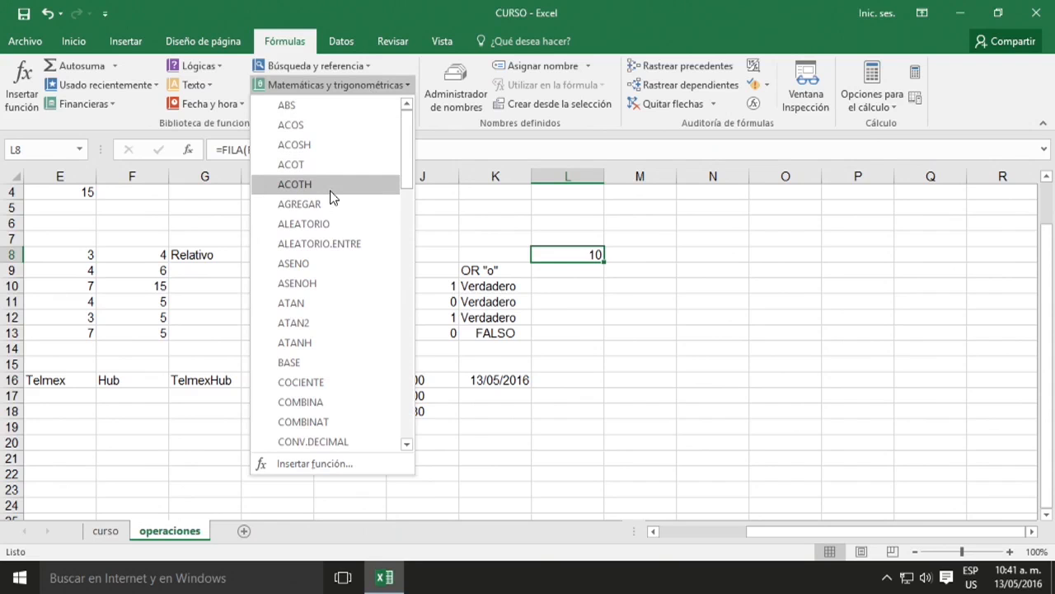
{"action": "left_click", "coordinate": [572, 289]}
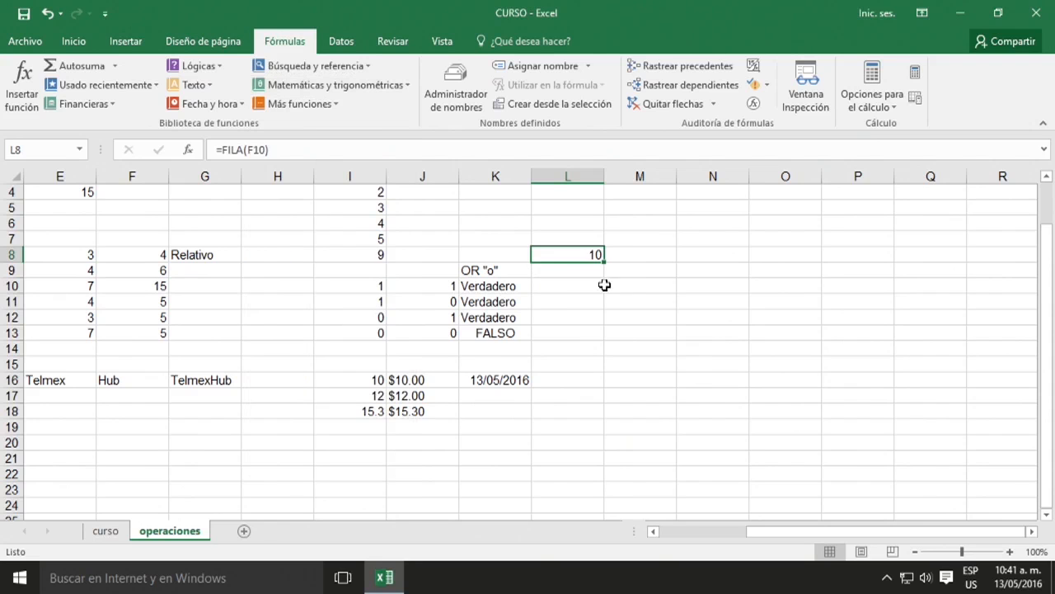
Insert the mathematical function COS in cell L10 with I10 as the number.
{"action": "left_click", "coordinate": [573, 291]}
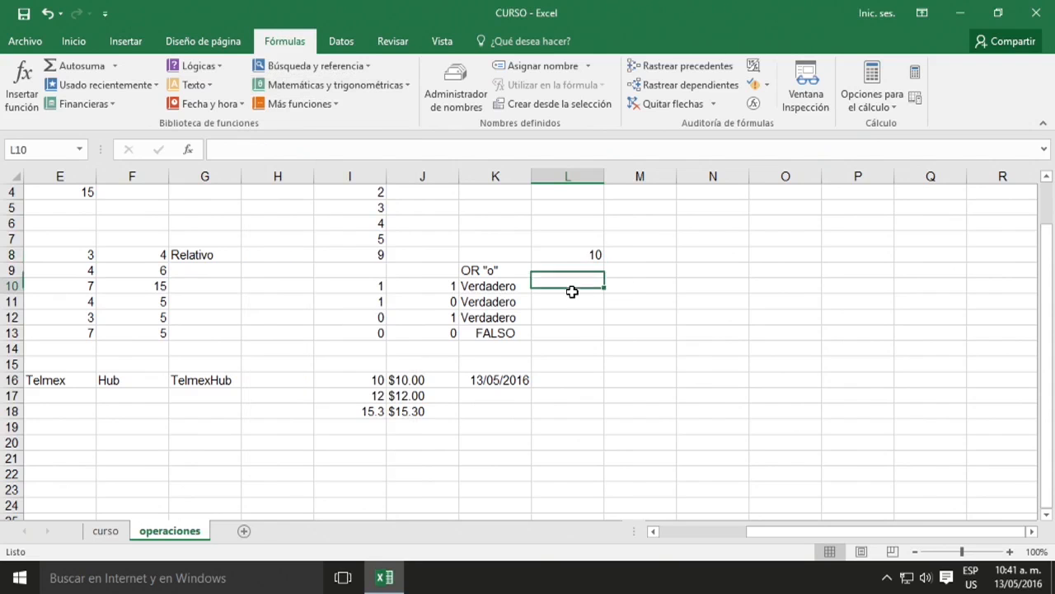
{"action": "left_click", "coordinate": [329, 66]}
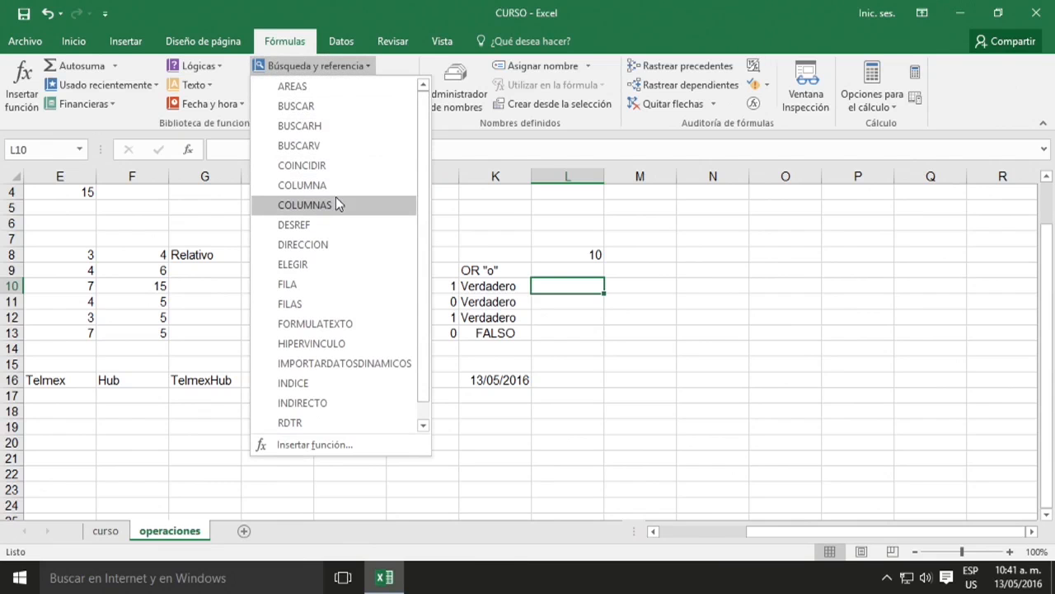
{"action": "scroll", "coordinate": [338, 200], "scroll_direction": "down", "scroll_amount": 1}
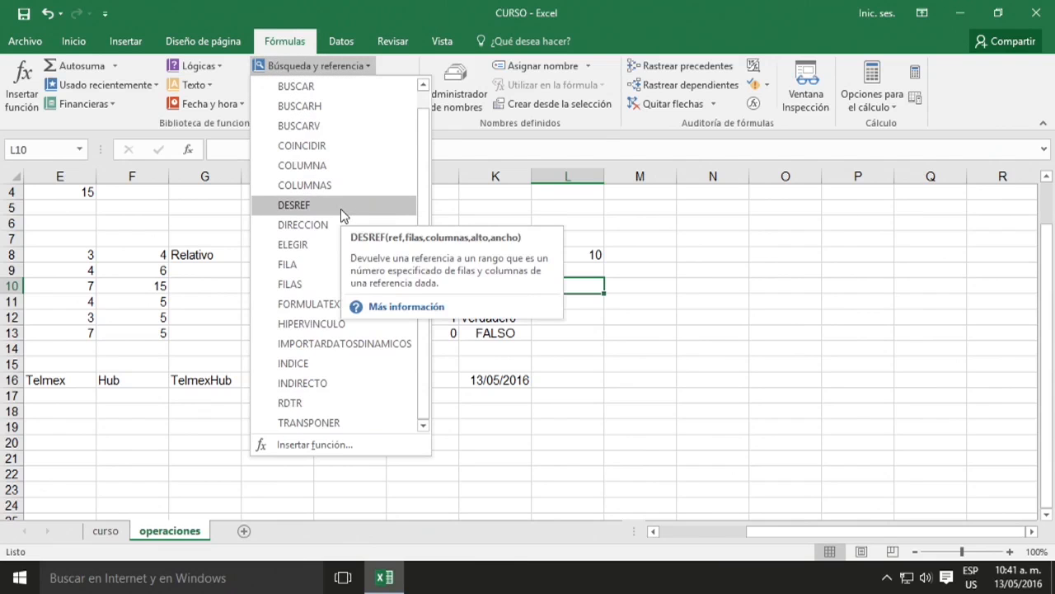
{"action": "left_click", "coordinate": [346, 67]}
{"action": "left_click", "coordinate": [348, 85]}
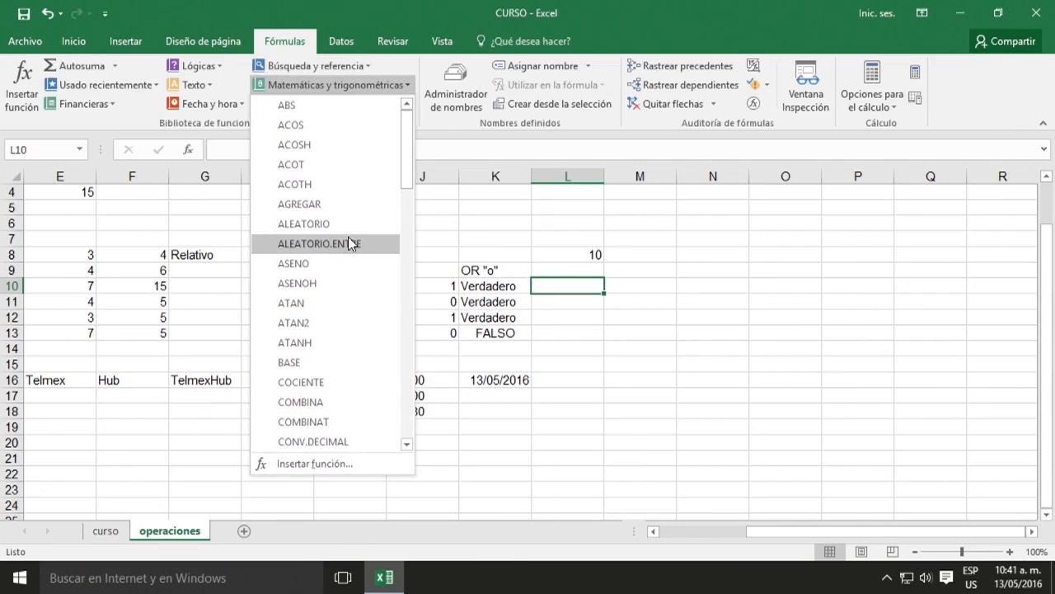
{"action": "scroll", "coordinate": [350, 243], "scroll_direction": "down", "scroll_amount": 2}
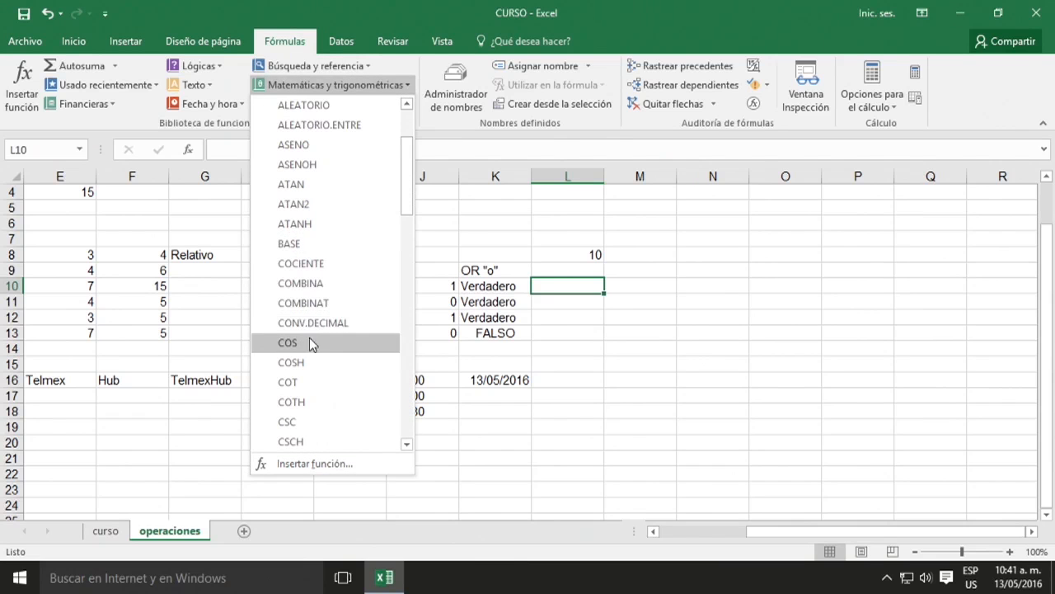
{"action": "scroll", "coordinate": [312, 342], "scroll_direction": "down", "scroll_amount": 1}
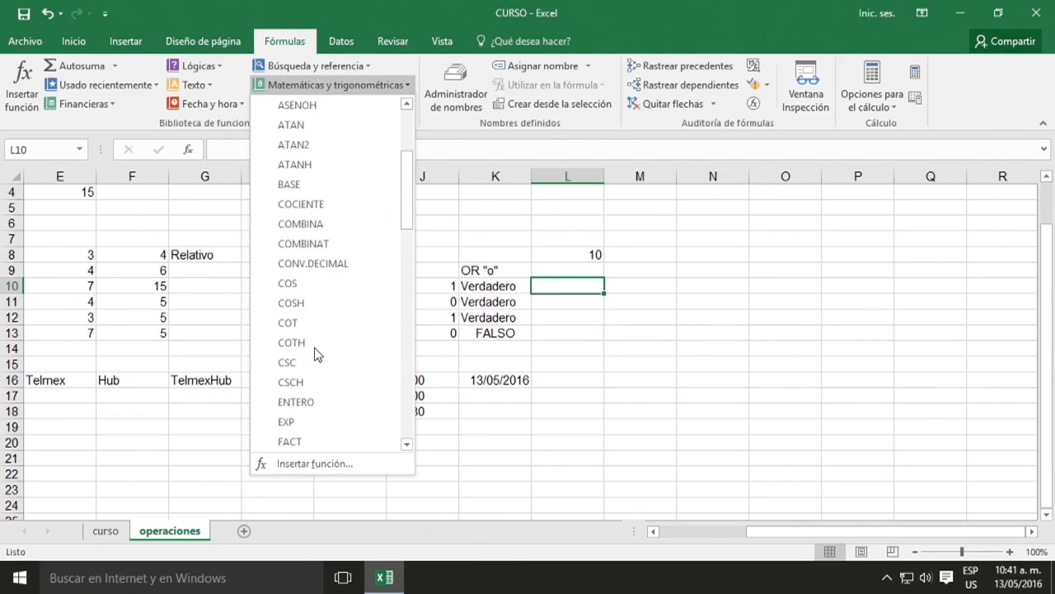
{"action": "left_click", "coordinate": [312, 287]}
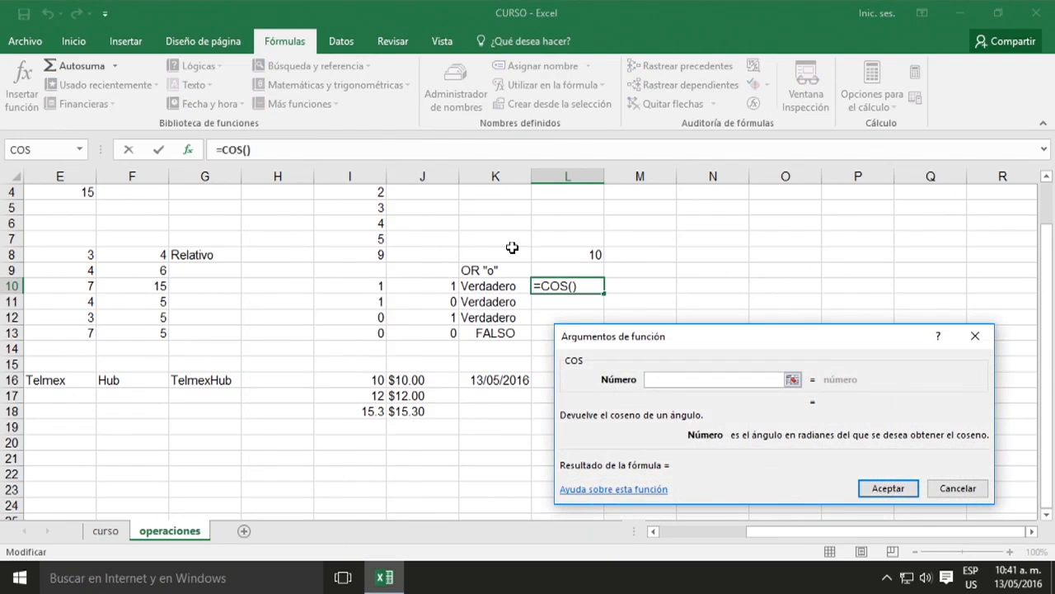
{"action": "left_click", "coordinate": [371, 283]}
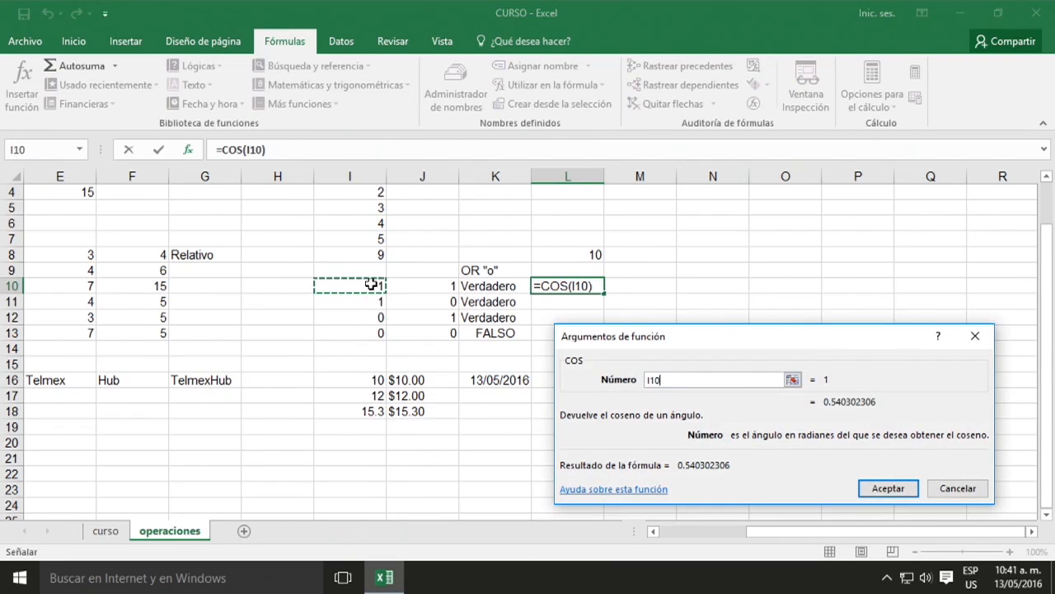
{"action": "left_click", "coordinate": [863, 491]}
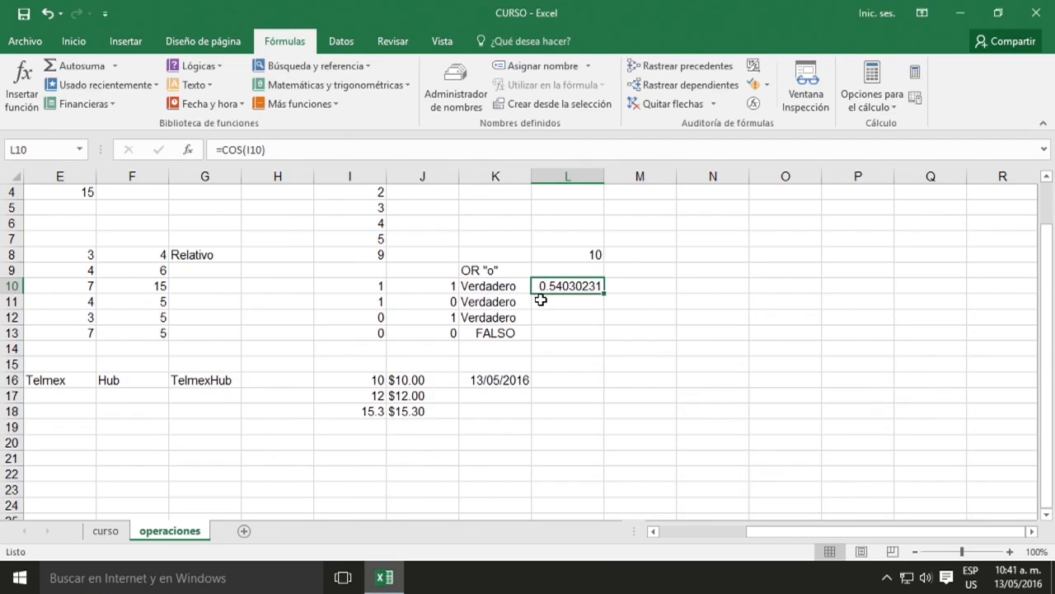
Review the FILA formula in cell L8 and the COS formula in cell L10.
{"action": "left_click", "coordinate": [595, 258]}
{"action": "left_click", "coordinate": [588, 287]}
{"action": "left_click", "coordinate": [593, 253]}
{"action": "left_click", "coordinate": [571, 285]}
{"action": "left_click", "coordinate": [596, 302]}
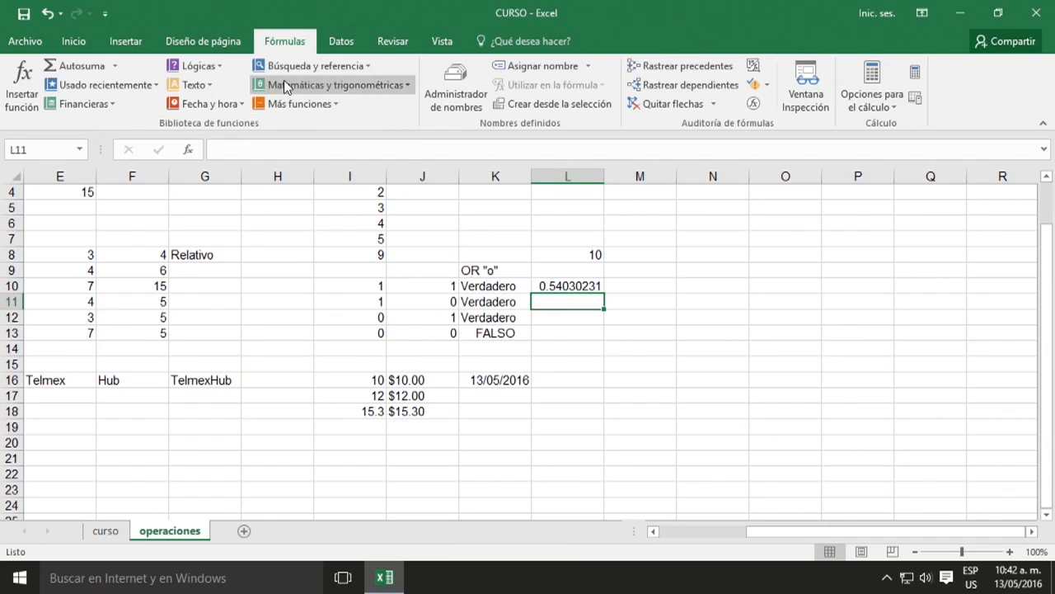
Browse further through the mathematical and trigonometric functions, down to entries such as NUMERO.ROMANO, PI and POTENCIA.
{"action": "left_click", "coordinate": [318, 88]}
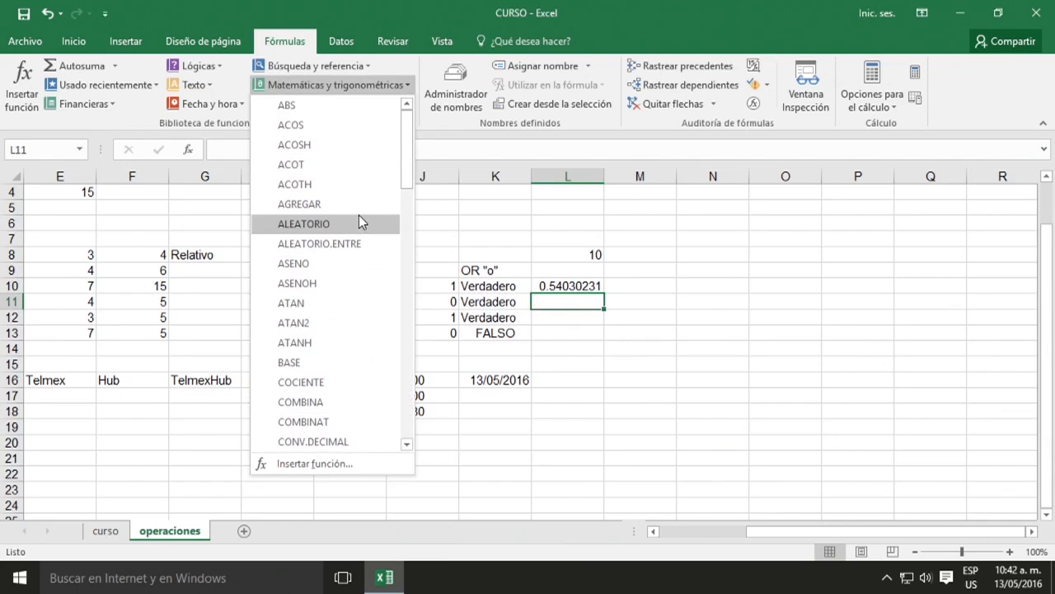
{"action": "scroll", "coordinate": [357, 219], "scroll_direction": "down", "scroll_amount": 1}
{"action": "scroll", "coordinate": [347, 214], "scroll_direction": "down", "scroll_amount": 10}
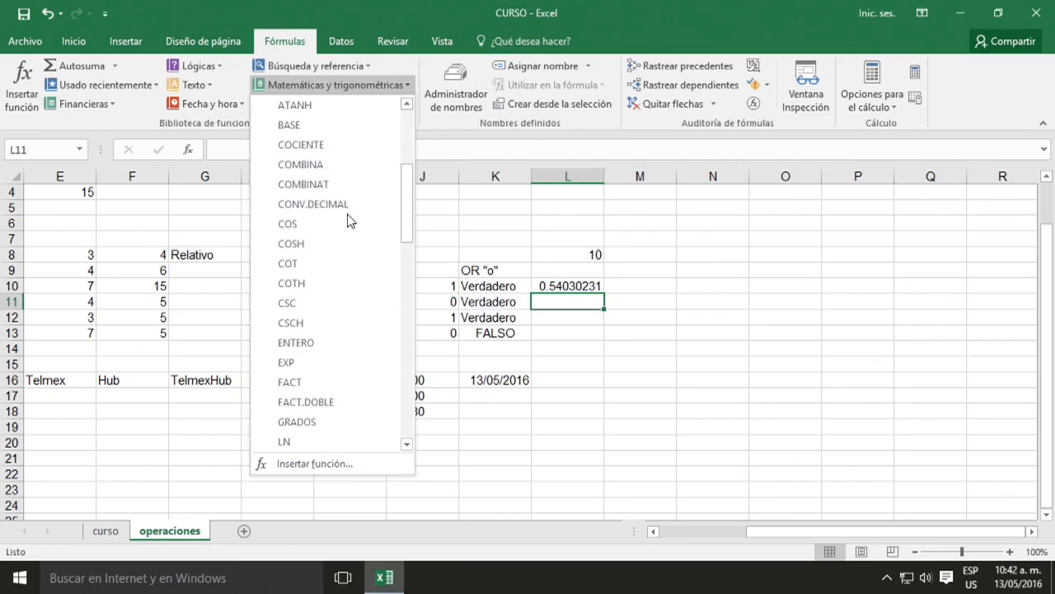
{"action": "scroll", "coordinate": [350, 209], "scroll_direction": "down", "scroll_amount": 1}
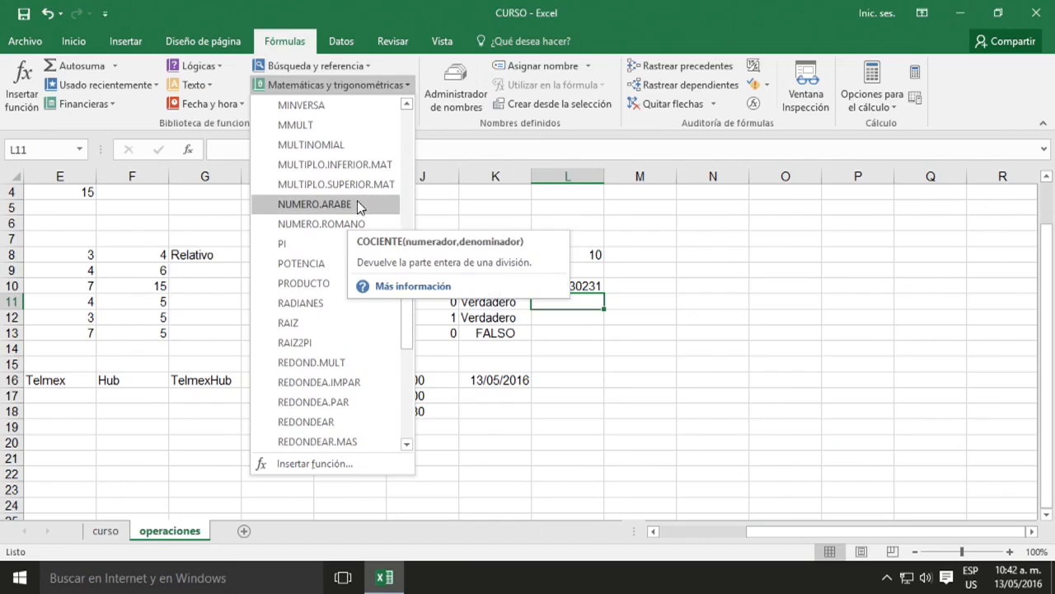
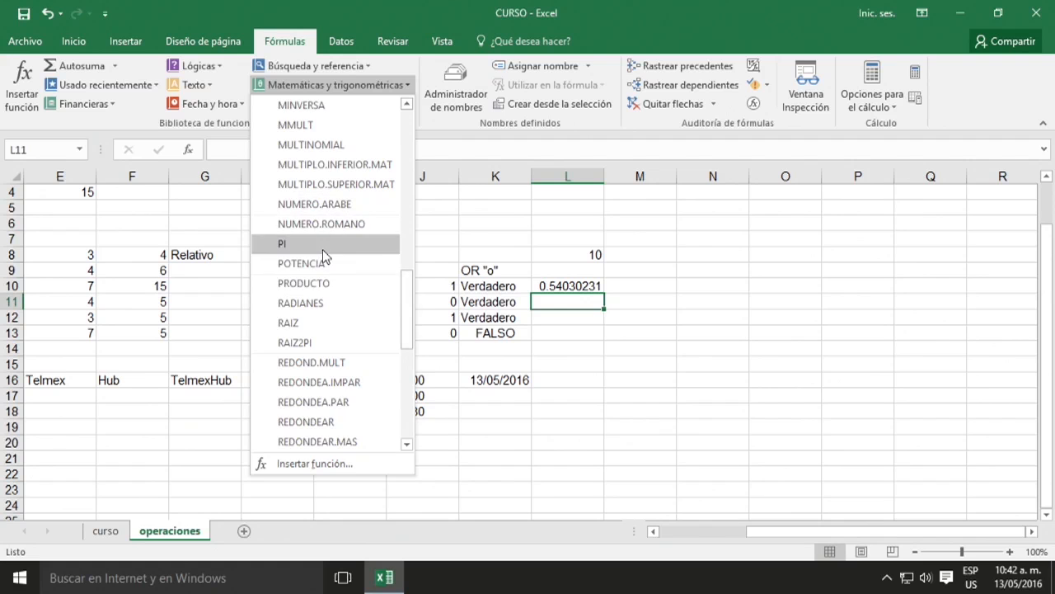
{"action": "scroll", "coordinate": [323, 249], "scroll_direction": "down", "scroll_amount": 3}
{"action": "scroll", "coordinate": [326, 251], "scroll_direction": "down", "scroll_amount": 2}
{"action": "left_click", "coordinate": [330, 85]}
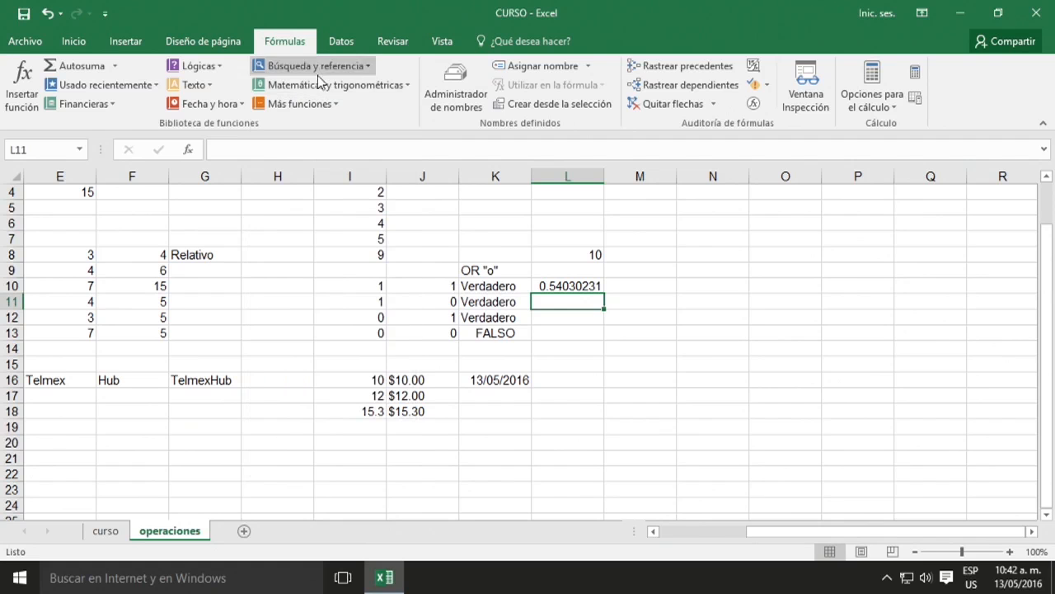
{"action": "left_click", "coordinate": [667, 259]}
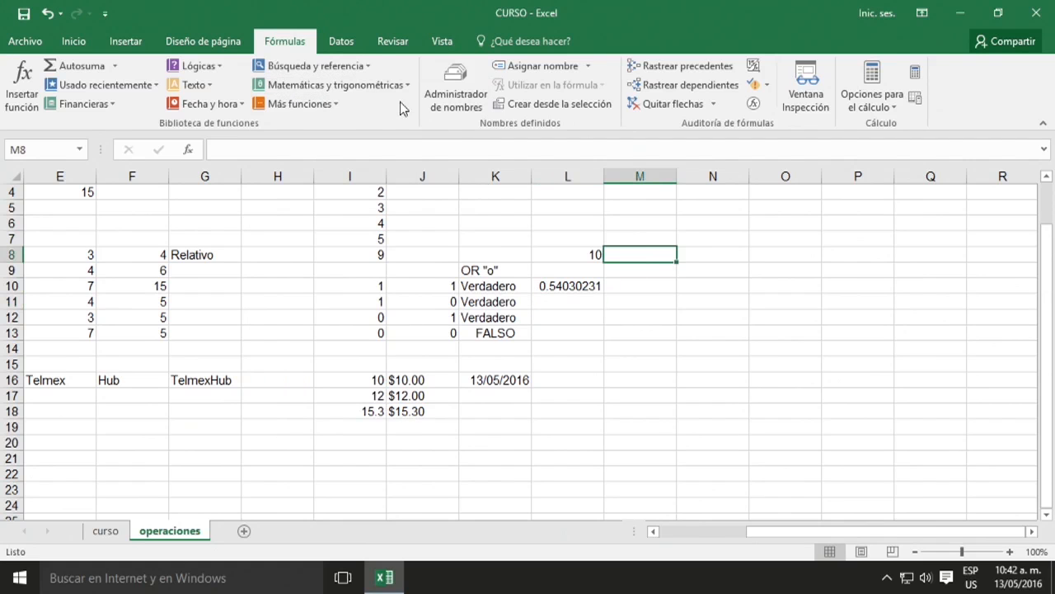
Look through the list of statistical functions, including CONTAR, PROMEDIO and PROMEDIO.SI.
{"action": "left_click", "coordinate": [334, 104]}
{"action": "mouse_move", "coordinate": [337, 119]}
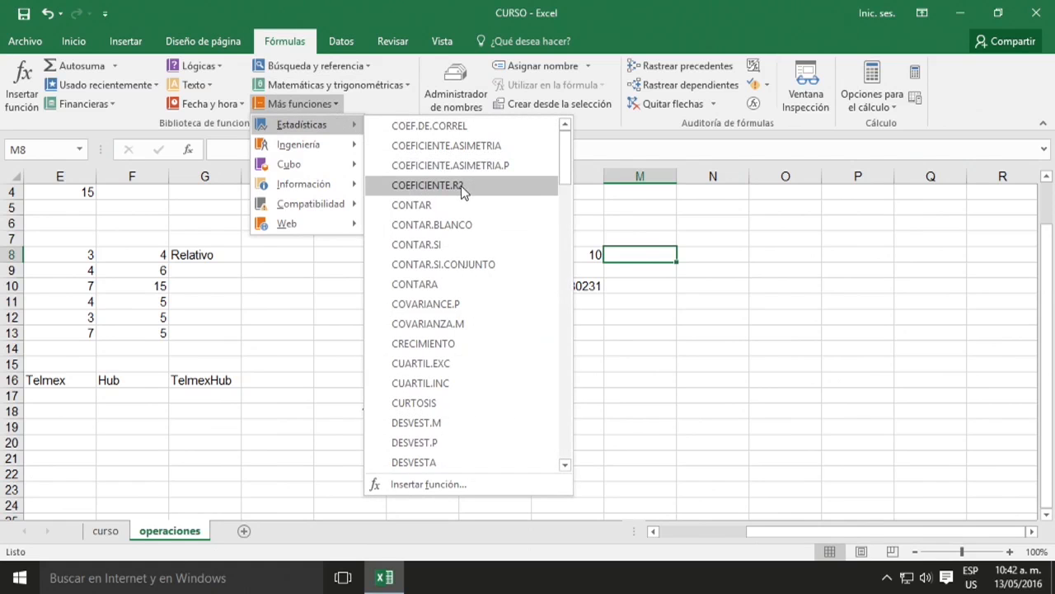
{"action": "scroll", "coordinate": [463, 188], "scroll_direction": "down", "scroll_amount": 1}
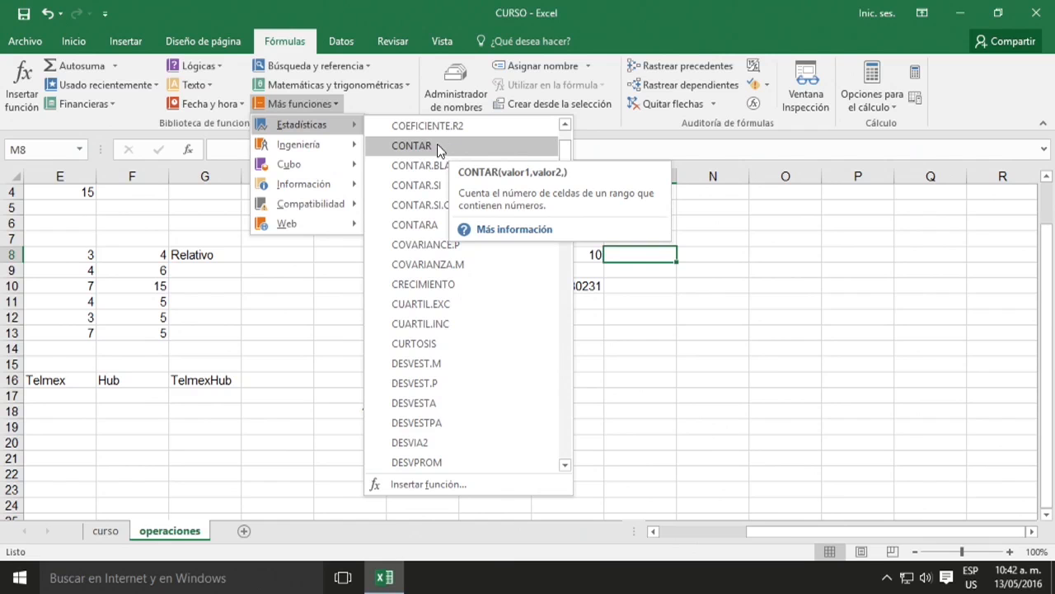
{"action": "scroll", "coordinate": [451, 158], "scroll_direction": "down", "scroll_amount": 5}
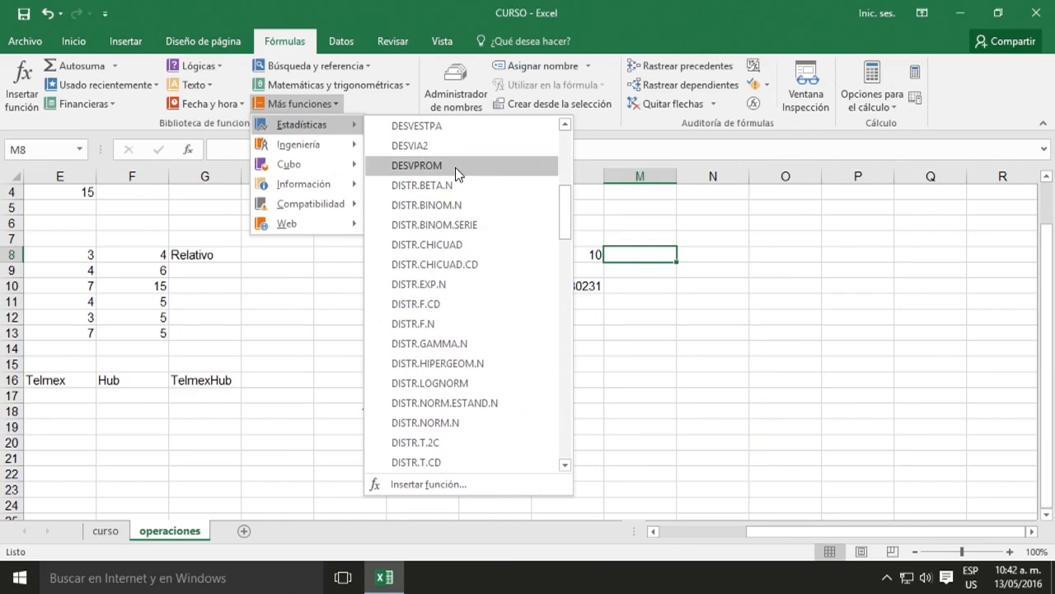
{"action": "scroll", "coordinate": [454, 217], "scroll_direction": "down", "scroll_amount": 5}
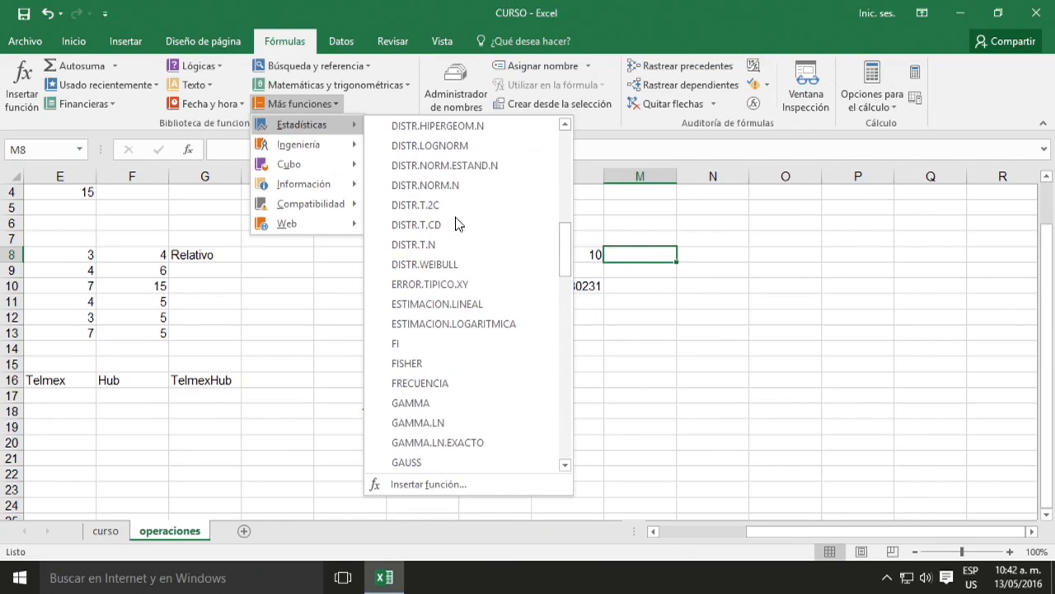
{"action": "scroll", "coordinate": [459, 218], "scroll_direction": "down", "scroll_amount": 9}
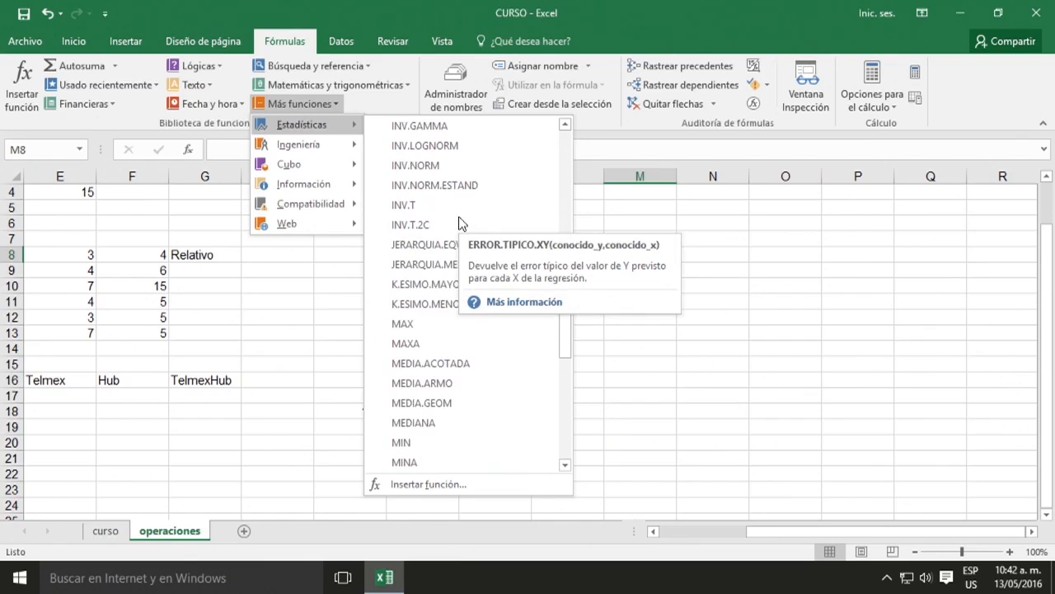
{"action": "scroll", "coordinate": [462, 224], "scroll_direction": "down", "scroll_amount": 1}
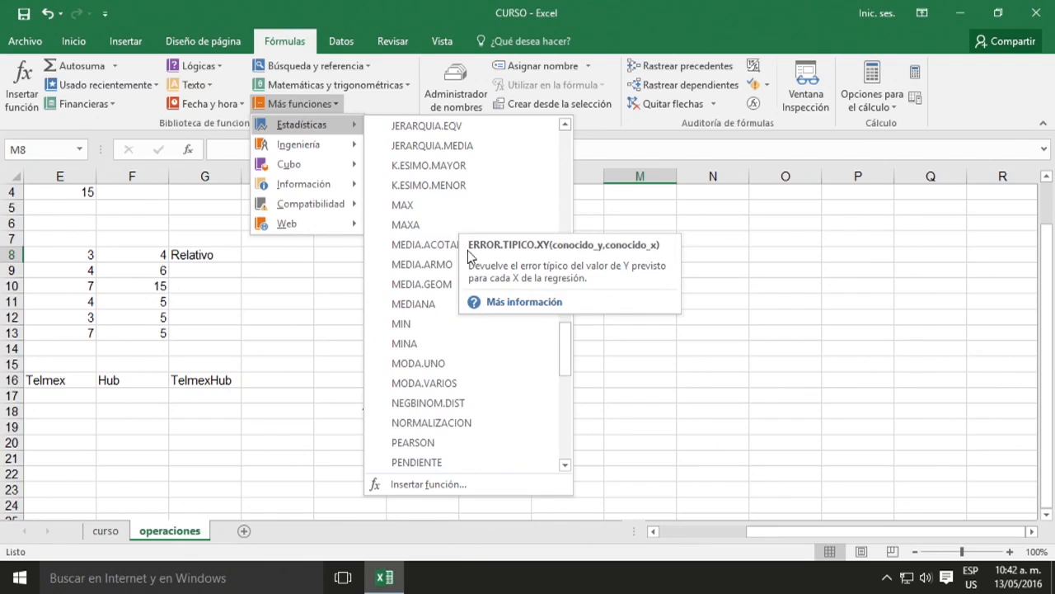
{"action": "scroll", "coordinate": [449, 293], "scroll_direction": "down", "scroll_amount": 2}
{"action": "scroll", "coordinate": [437, 311], "scroll_direction": "down", "scroll_amount": 5}
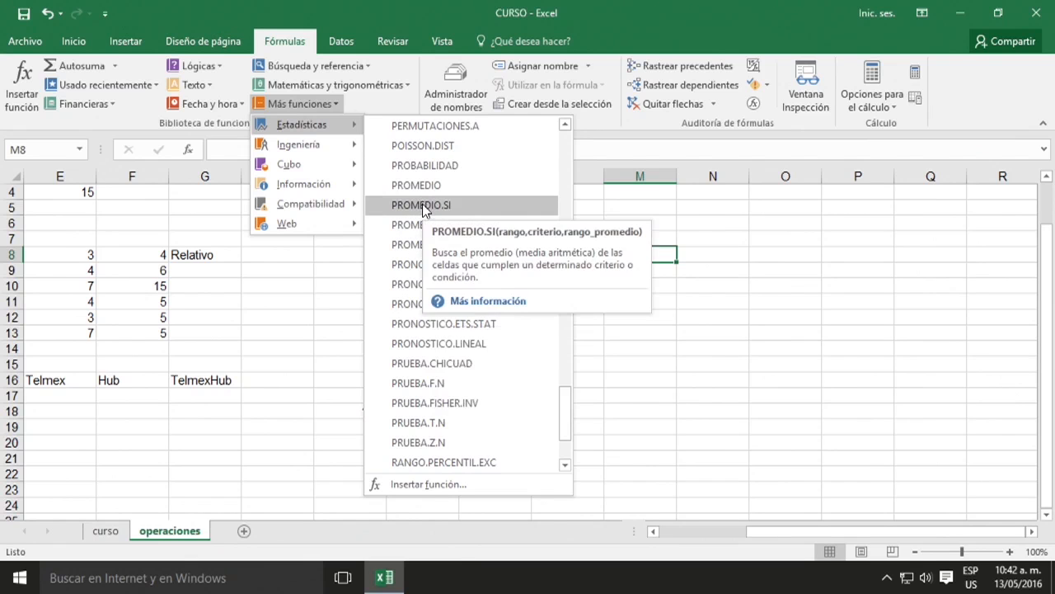
{"action": "scroll", "coordinate": [424, 206], "scroll_direction": "down", "scroll_amount": 2}
{"action": "scroll", "coordinate": [453, 252], "scroll_direction": "up", "scroll_amount": 7}
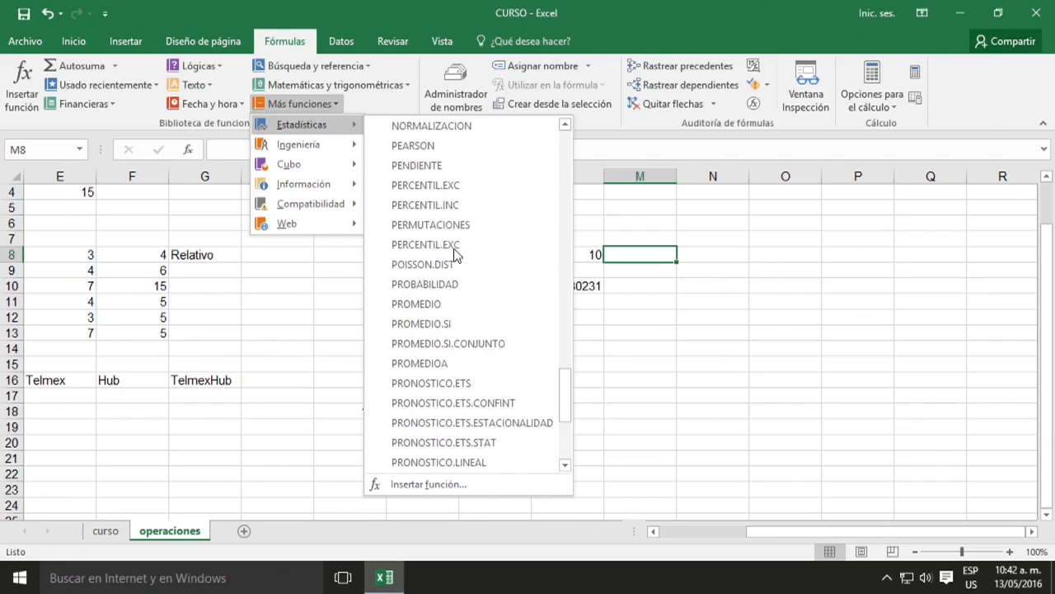
{"action": "scroll", "coordinate": [454, 246], "scroll_direction": "down", "scroll_amount": 2}
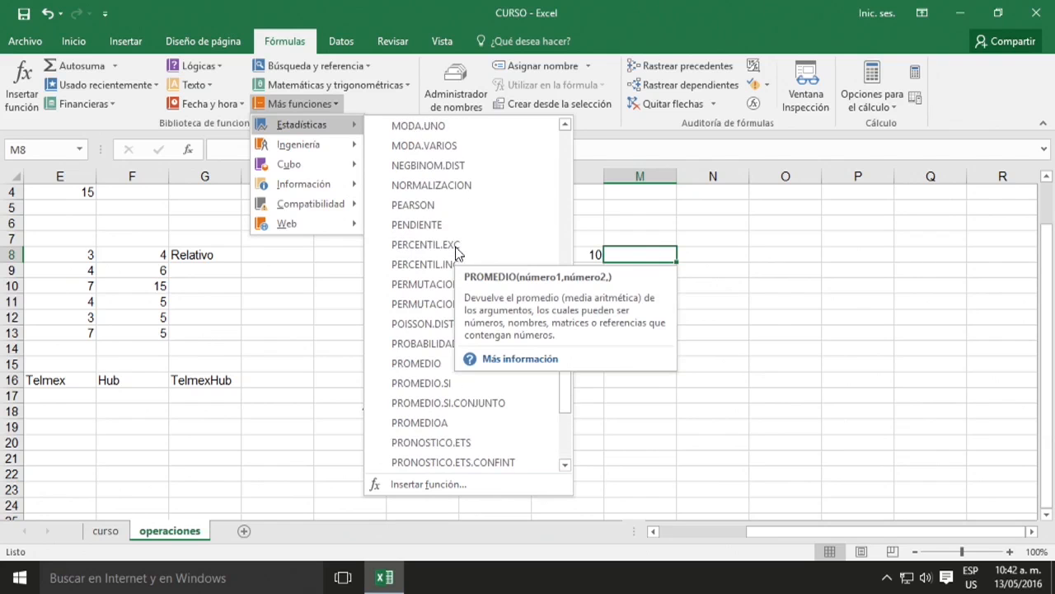
{"action": "left_click", "coordinate": [614, 251]}
Use Autosuma to add the SUMA of F8:F13 in F14 and the PROMEDIO of F8:F14 in F15.
{"action": "left_click", "coordinate": [113, 65]}
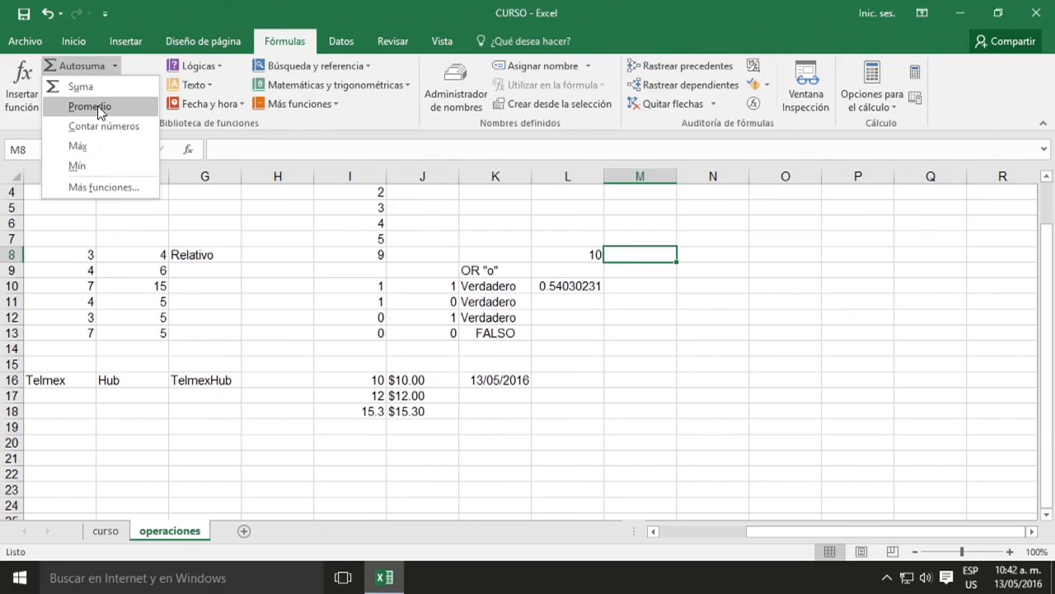
{"action": "left_click", "coordinate": [571, 286]}
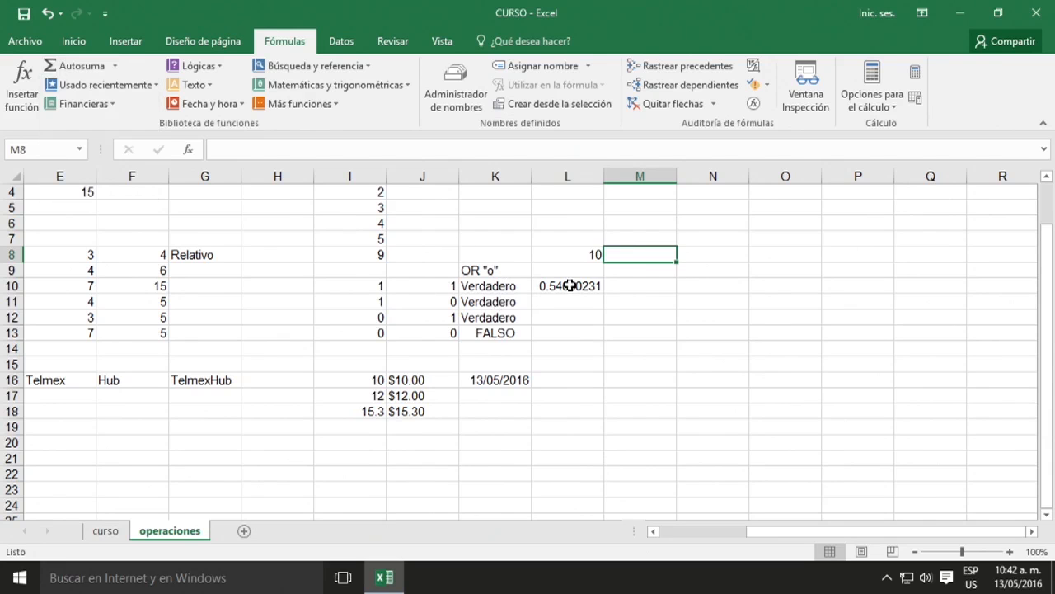
{"action": "left_click", "coordinate": [153, 254]}
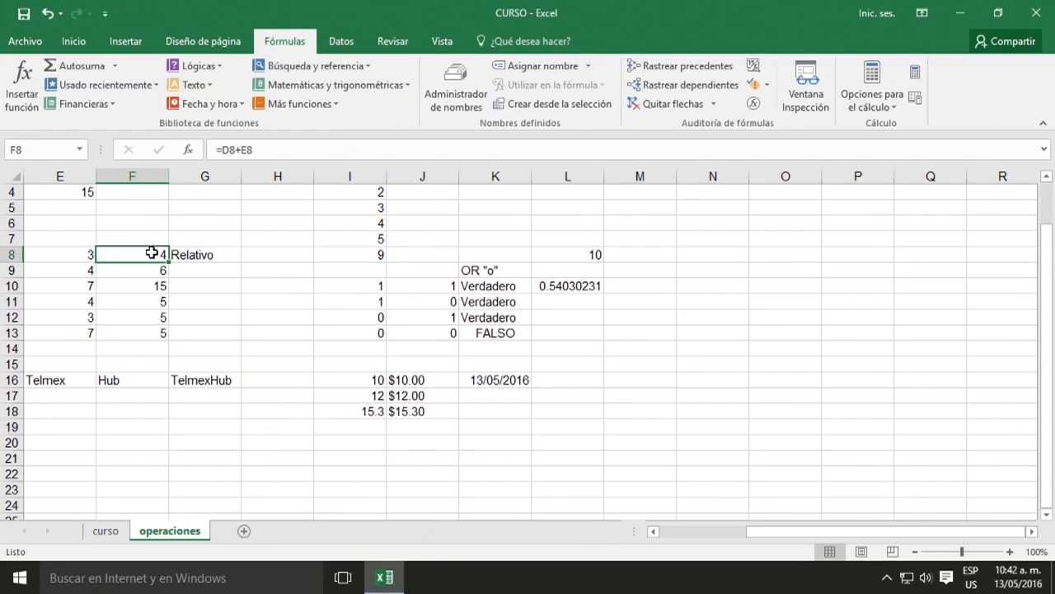
{"action": "key", "text": "shift+Down"}
{"action": "key", "text": "shift+Down"}
{"action": "key", "text": "shift+Down"}
{"action": "key", "text": "shift+Down"}
{"action": "key", "text": "shift+Down"}
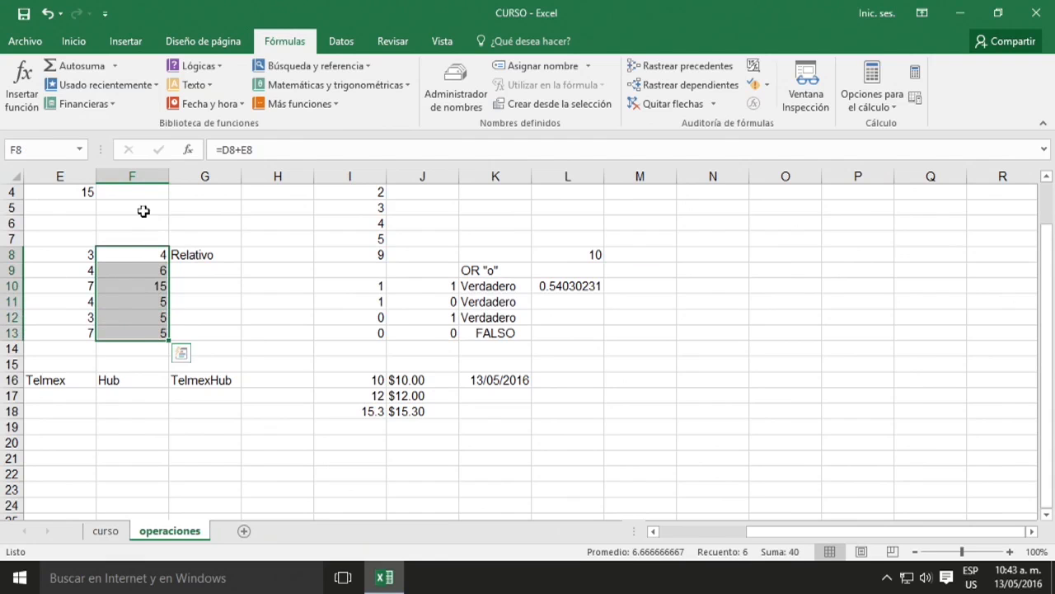
{"action": "left_click", "coordinate": [70, 65]}
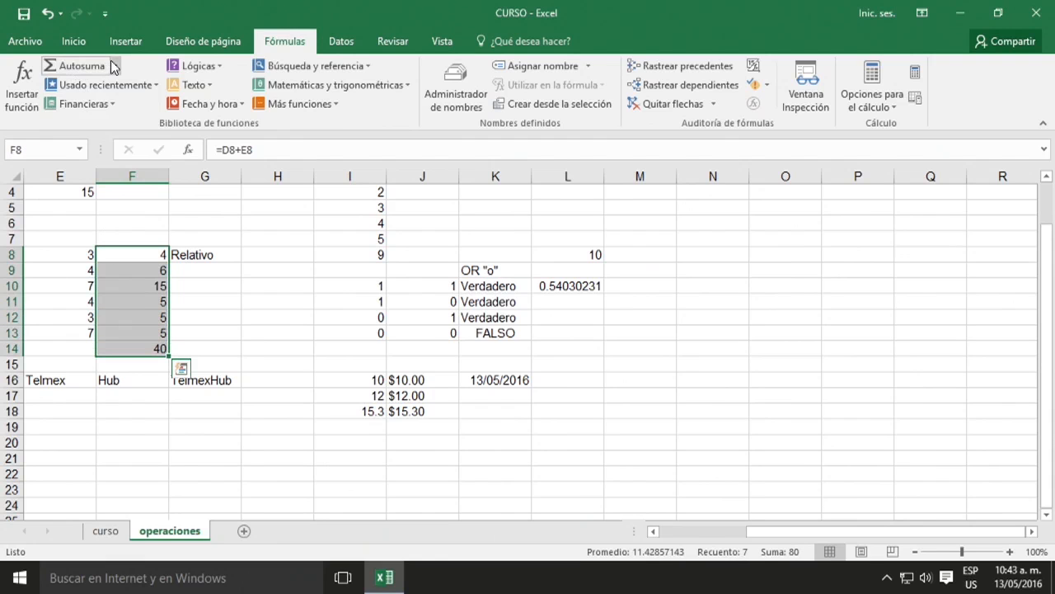
{"action": "left_click", "coordinate": [115, 66]}
{"action": "left_click", "coordinate": [97, 107]}
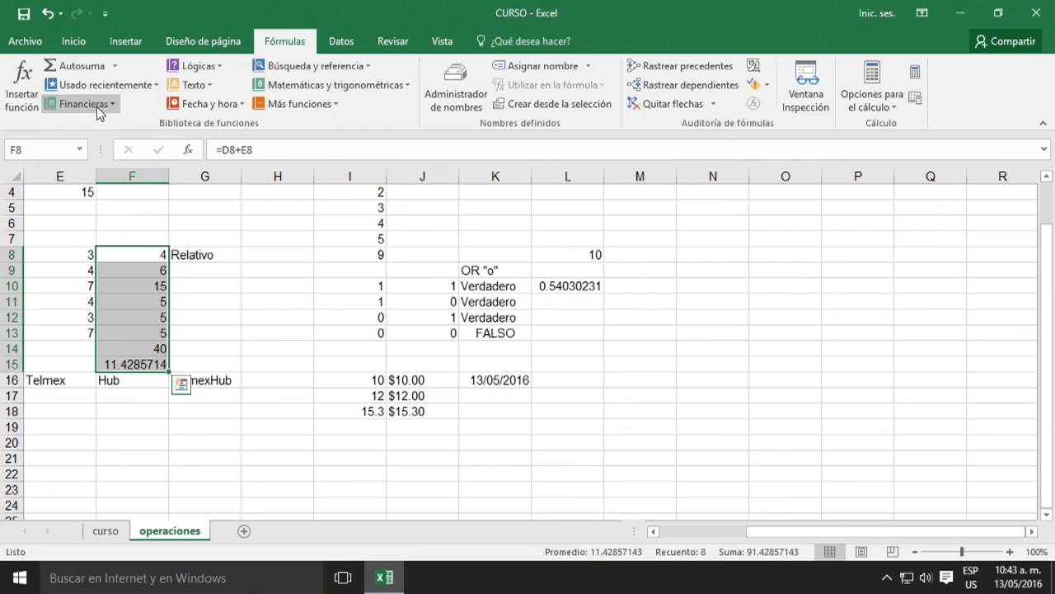
Review the SUMA formula in F14 and the PROMEDIO formula in F15 against the cells they reference.
{"action": "left_click", "coordinate": [155, 349]}
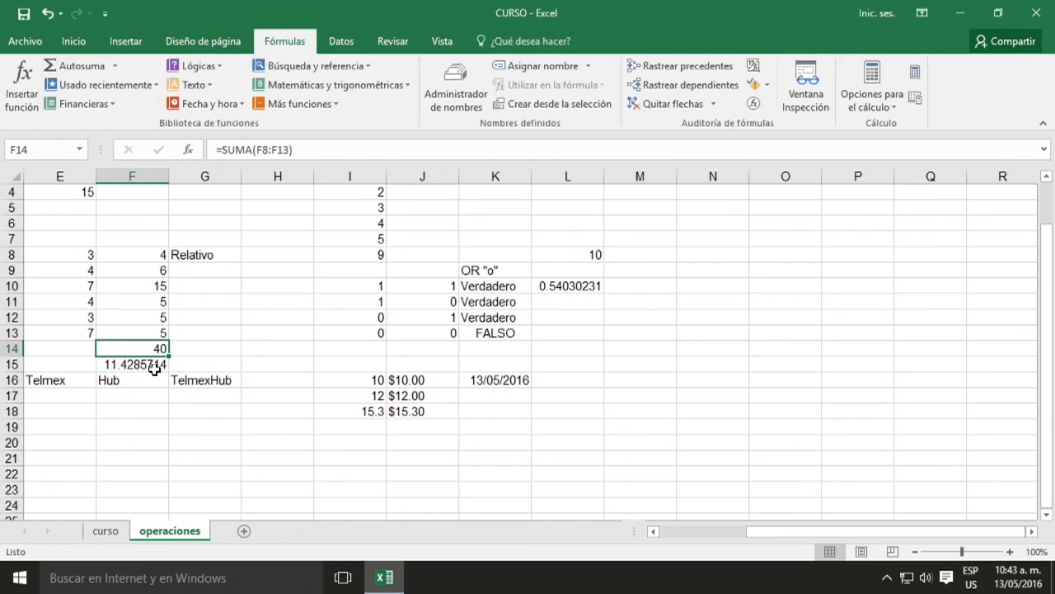
{"action": "left_click", "coordinate": [153, 373]}
{"action": "double_click", "coordinate": [156, 347]}
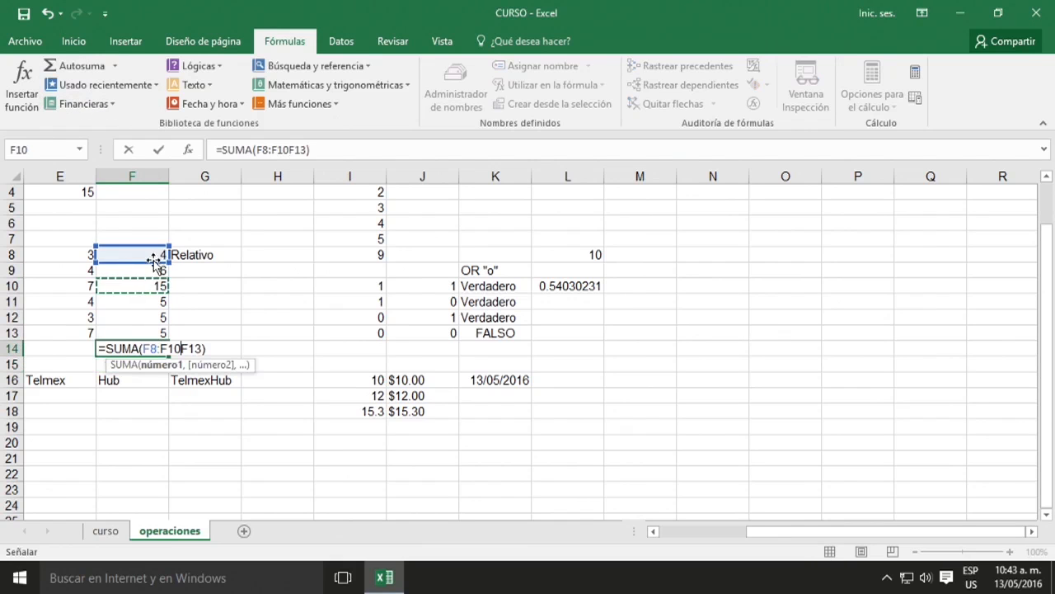
{"action": "left_click", "coordinate": [156, 257]}
{"action": "key", "text": "Escape"}
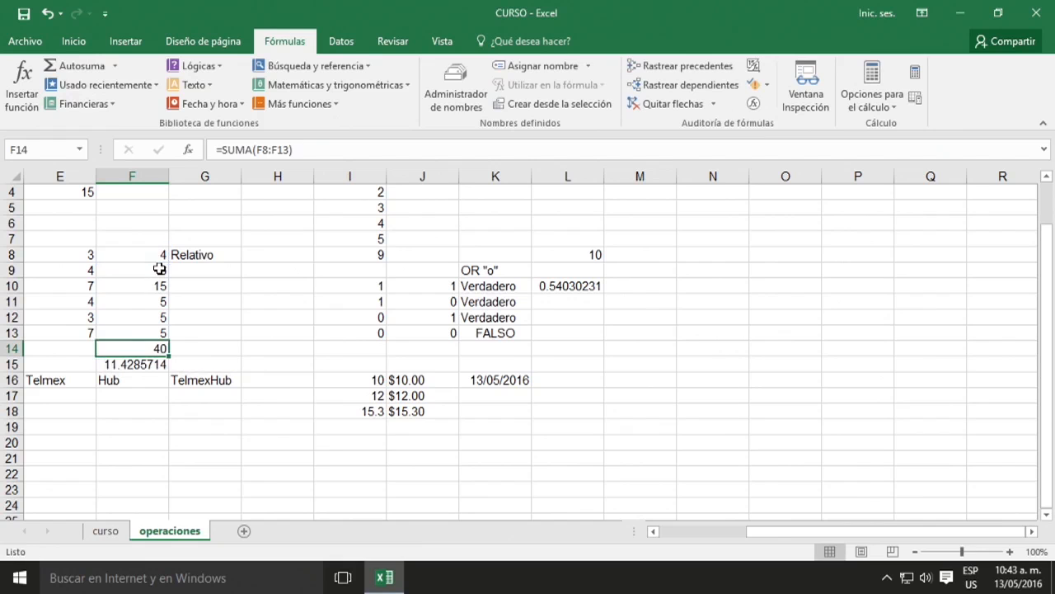
{"action": "left_click", "coordinate": [159, 332]}
{"action": "left_click", "coordinate": [159, 348]}
{"action": "left_click", "coordinate": [143, 366]}
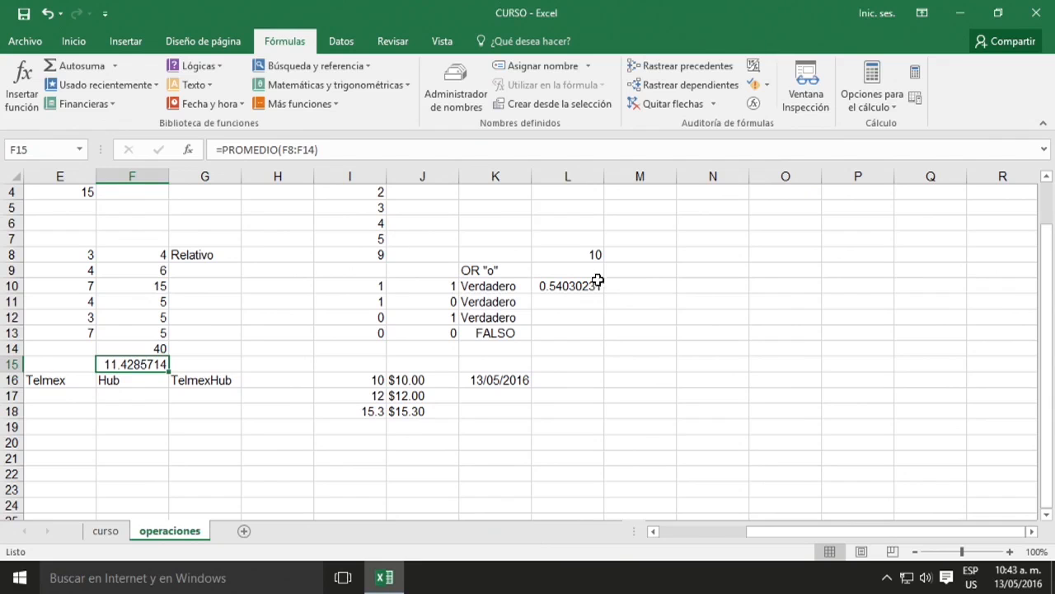
Look through the list of engineering functions, including the binary, decimal, hexadecimal and octal conversions and the IM functions.
{"action": "left_click", "coordinate": [636, 268]}
{"action": "left_click", "coordinate": [314, 102]}
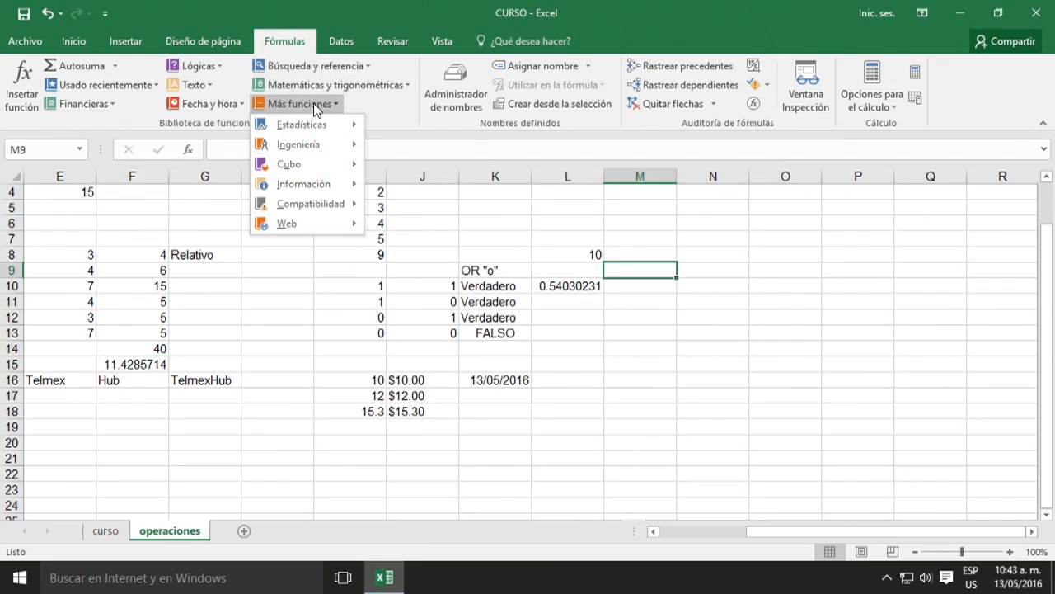
{"action": "mouse_move", "coordinate": [323, 144]}
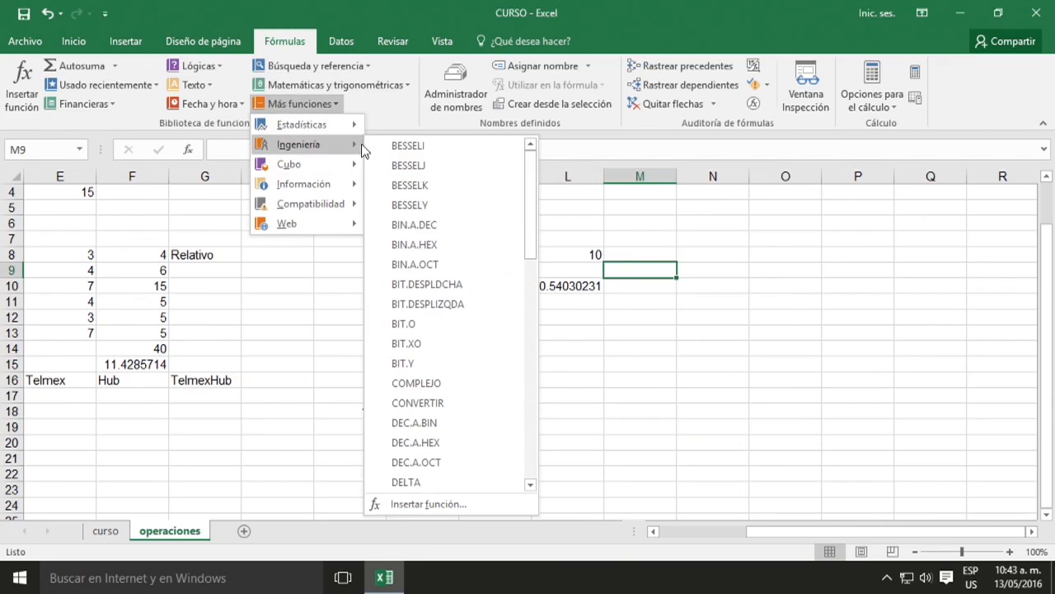
{"action": "scroll", "coordinate": [428, 363], "scroll_direction": "down", "scroll_amount": 3}
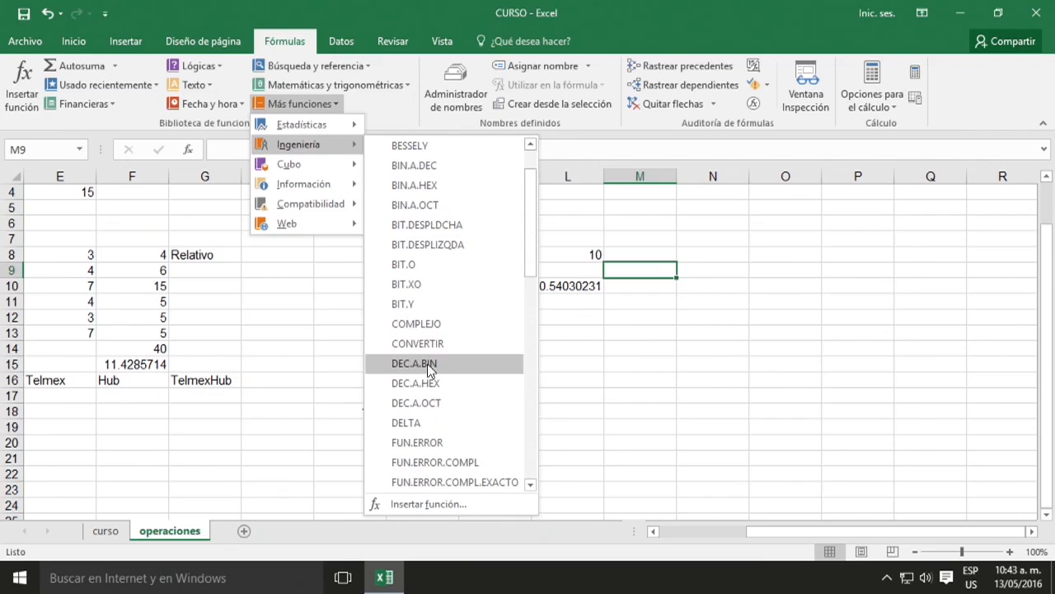
{"action": "scroll", "coordinate": [430, 371], "scroll_direction": "down", "scroll_amount": 2}
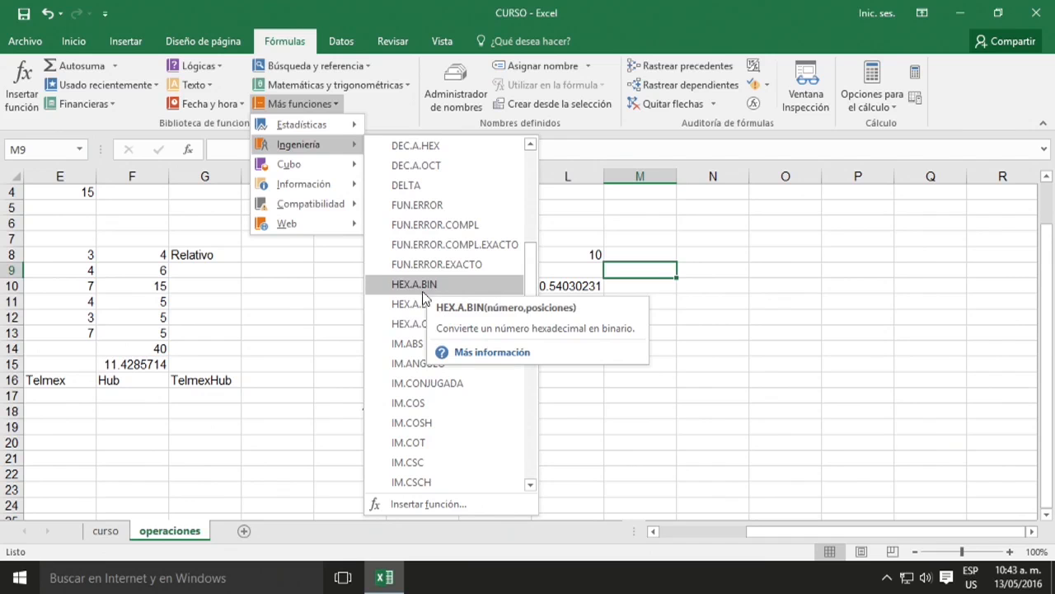
{"action": "scroll", "coordinate": [428, 313], "scroll_direction": "down", "scroll_amount": 6}
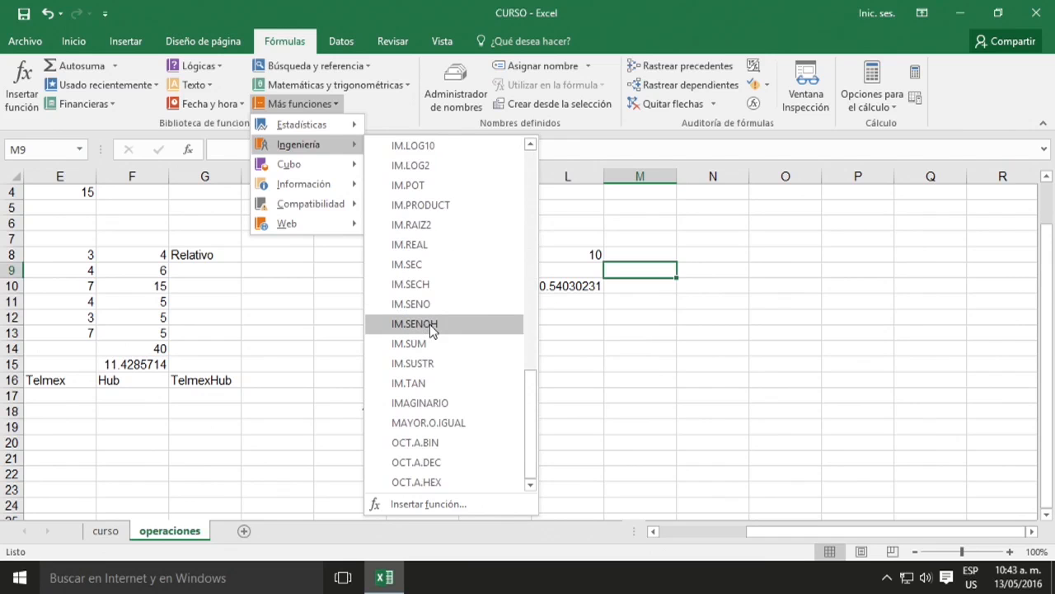
{"action": "scroll", "coordinate": [429, 313], "scroll_direction": "up", "scroll_amount": 6}
{"action": "scroll", "coordinate": [429, 302], "scroll_direction": "down", "scroll_amount": 7}
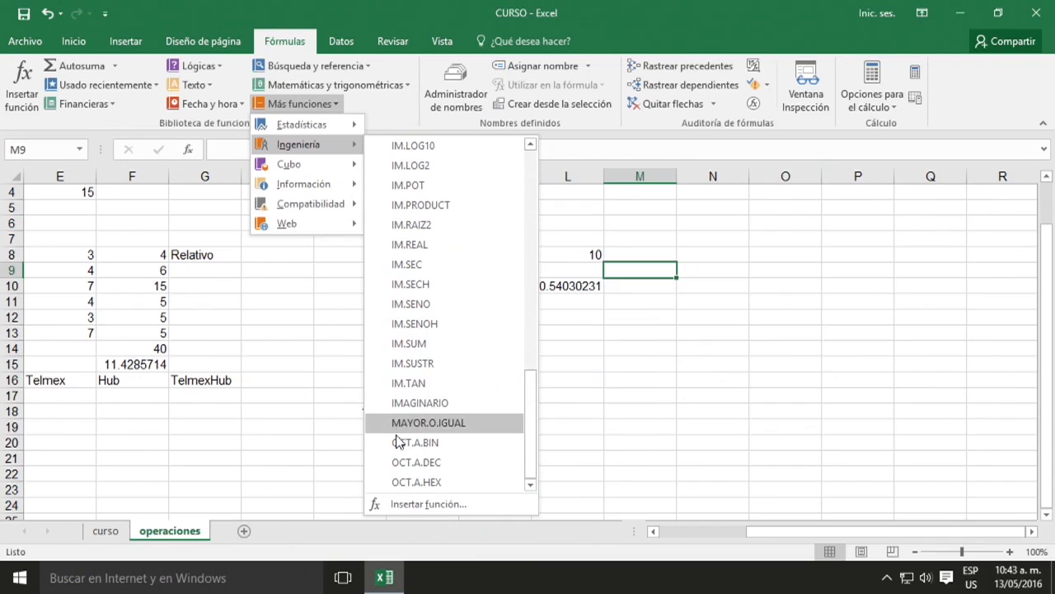
{"action": "scroll", "coordinate": [443, 298], "scroll_direction": "up", "scroll_amount": 5}
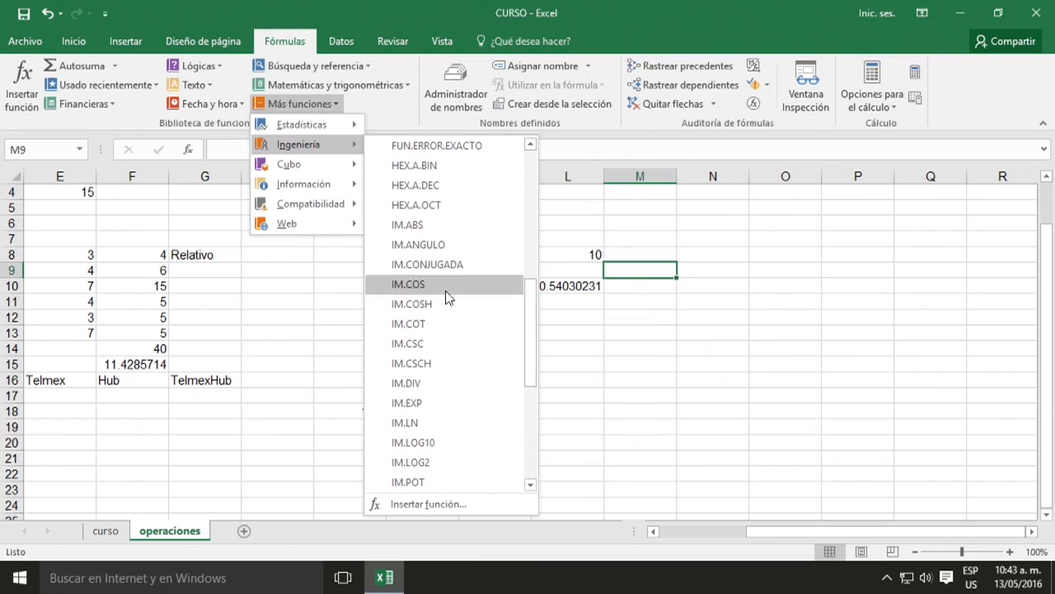
Enter the letter F in cell M9 and move to cell M10.
{"action": "left_click", "coordinate": [620, 272]}
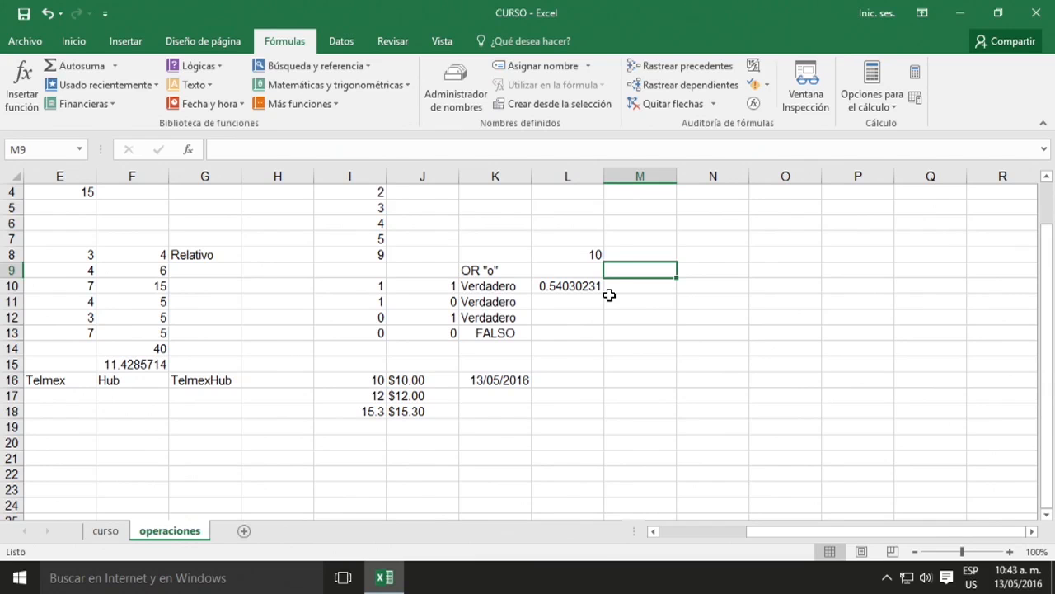
{"action": "type", "text": "F"}
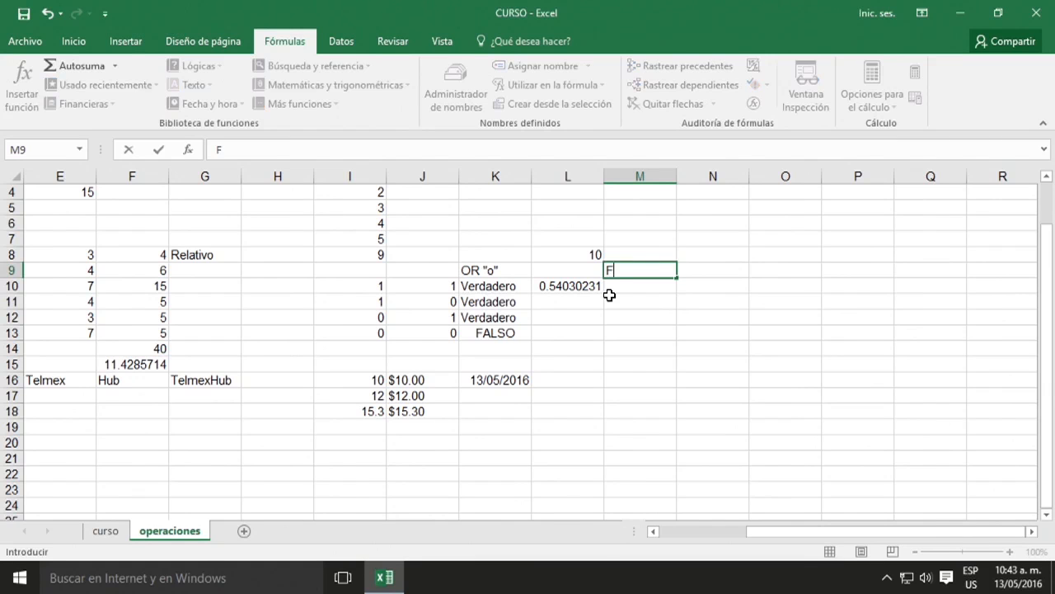
{"action": "left_click", "coordinate": [612, 285]}
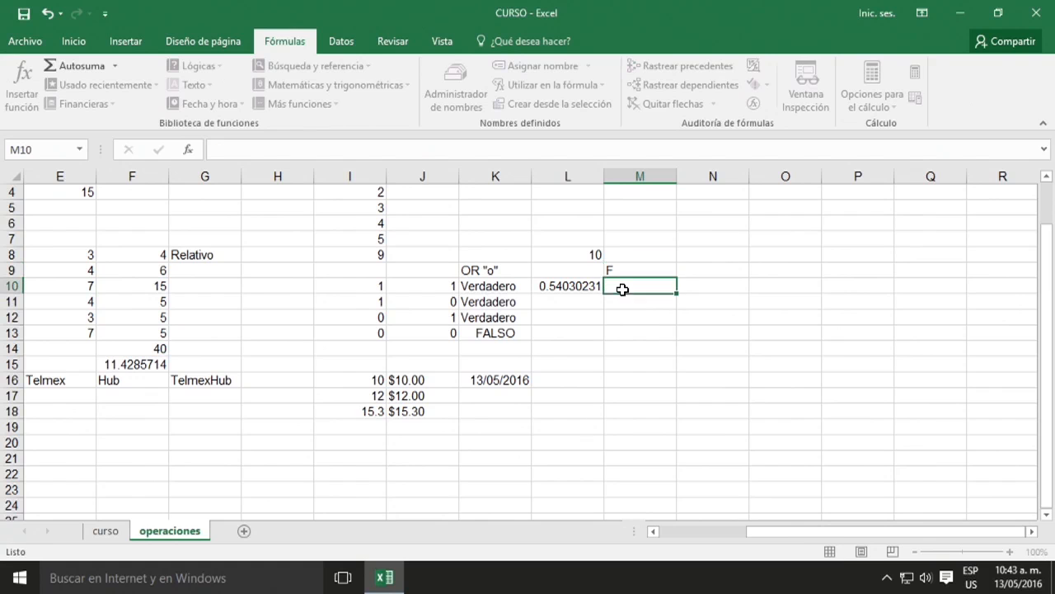
Convert the hexadecimal value in M9 to decimal in cell M10 with the HEX.A.DEC function.
{"action": "left_click", "coordinate": [305, 105]}
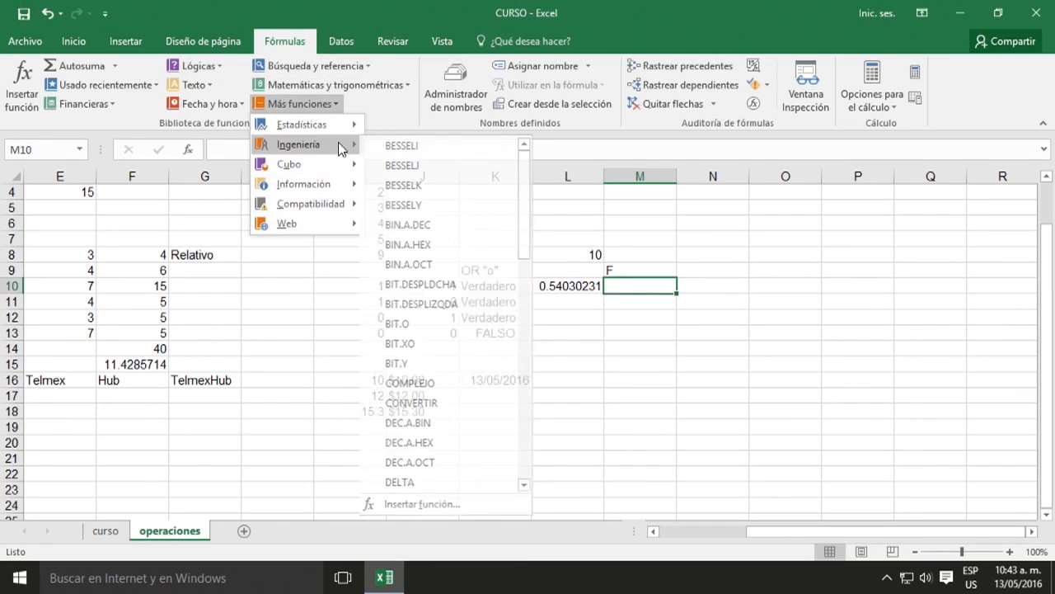
{"action": "scroll", "coordinate": [450, 263], "scroll_direction": "down", "scroll_amount": 3}
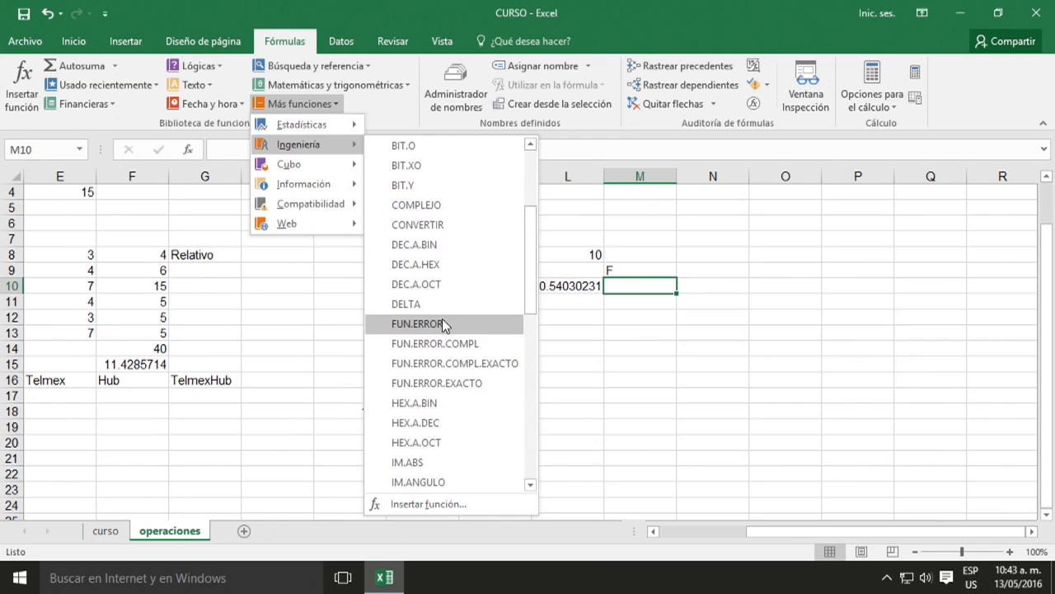
{"action": "left_click", "coordinate": [439, 421]}
{"action": "left_click", "coordinate": [615, 270]}
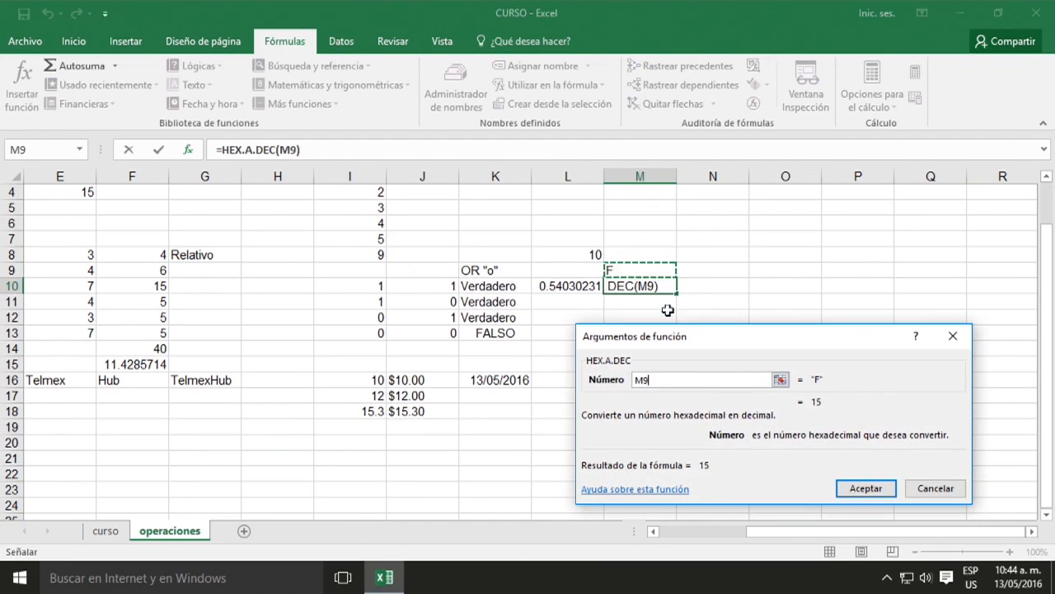
{"action": "left_click", "coordinate": [867, 487]}
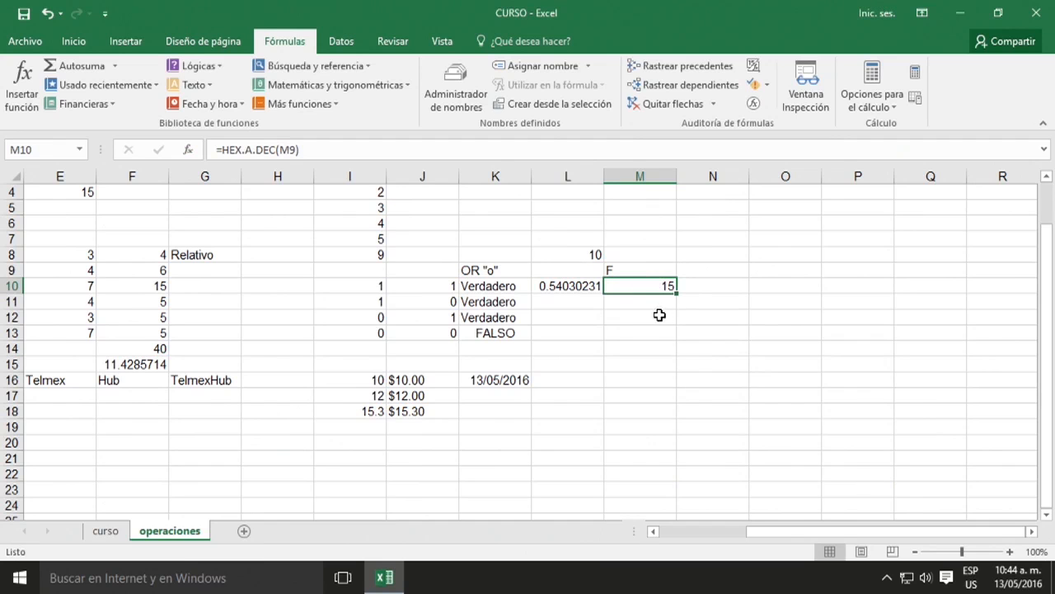
Look over the cube functions and insert the information function ESFORMULA in M13 with F15 as its reference.
{"action": "left_click", "coordinate": [633, 299]}
{"action": "left_click", "coordinate": [631, 332]}
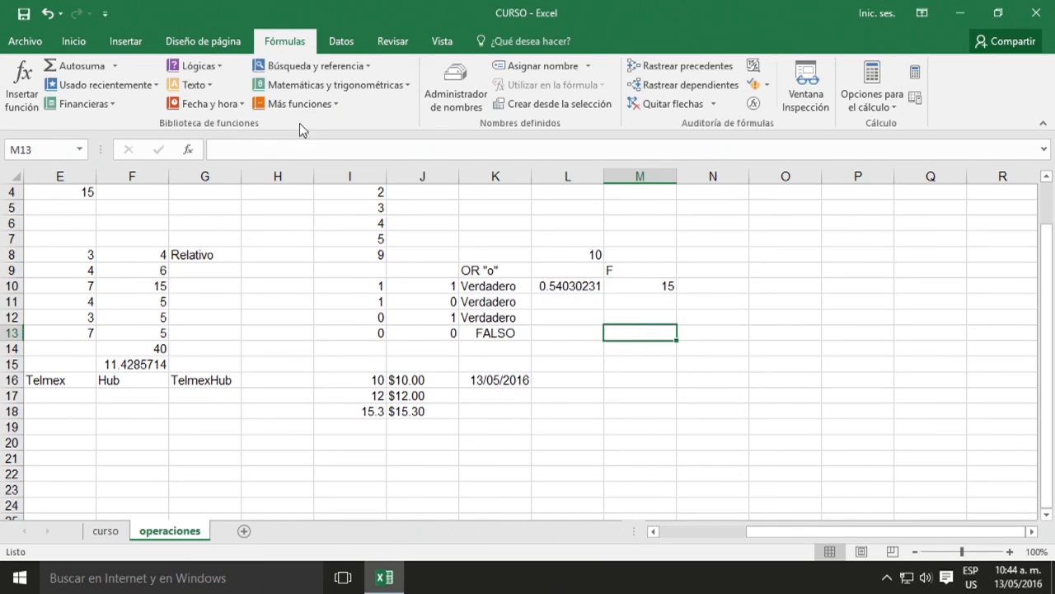
{"action": "left_click", "coordinate": [308, 104]}
{"action": "mouse_move", "coordinate": [353, 167]}
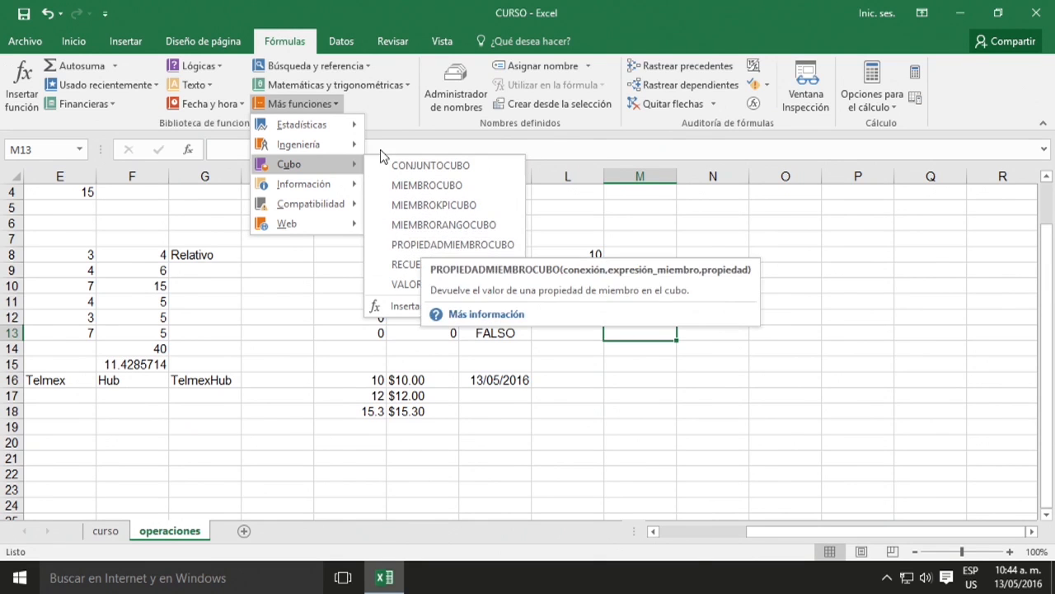
{"action": "mouse_move", "coordinate": [320, 185]}
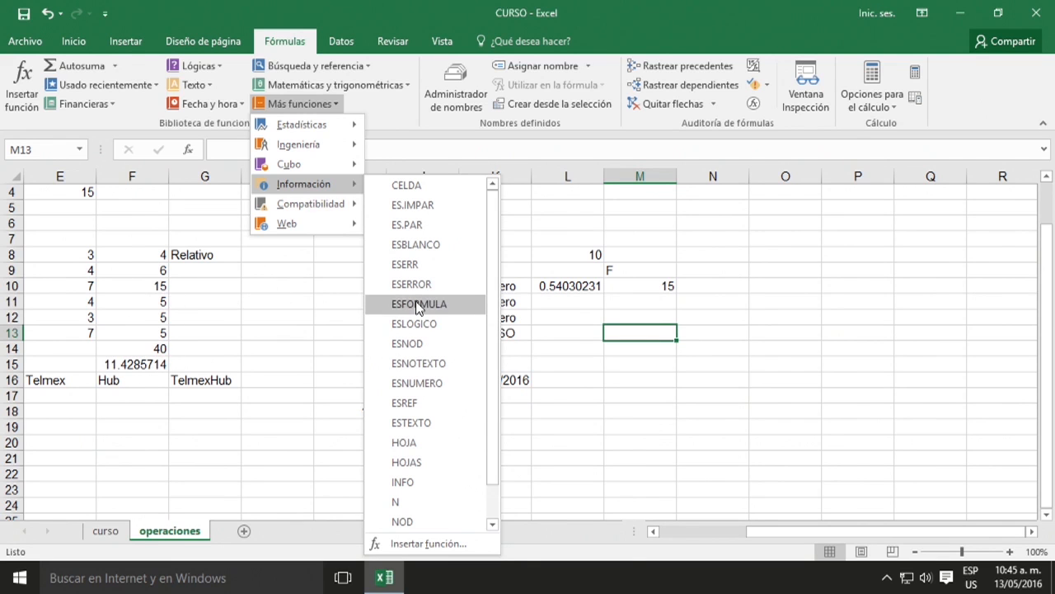
{"action": "mouse_move", "coordinate": [415, 302]}
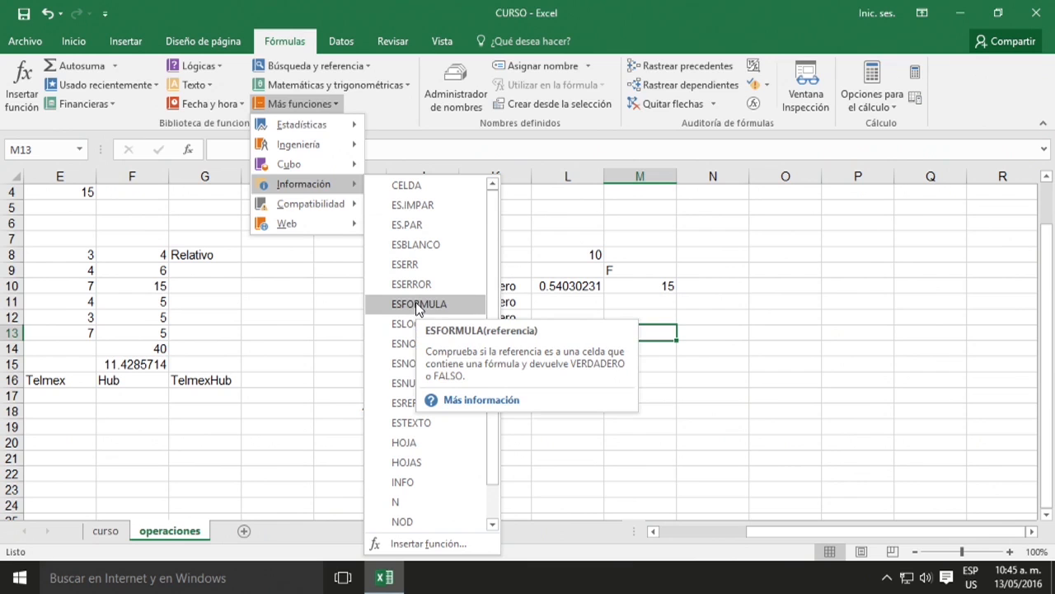
{"action": "left_click", "coordinate": [415, 302]}
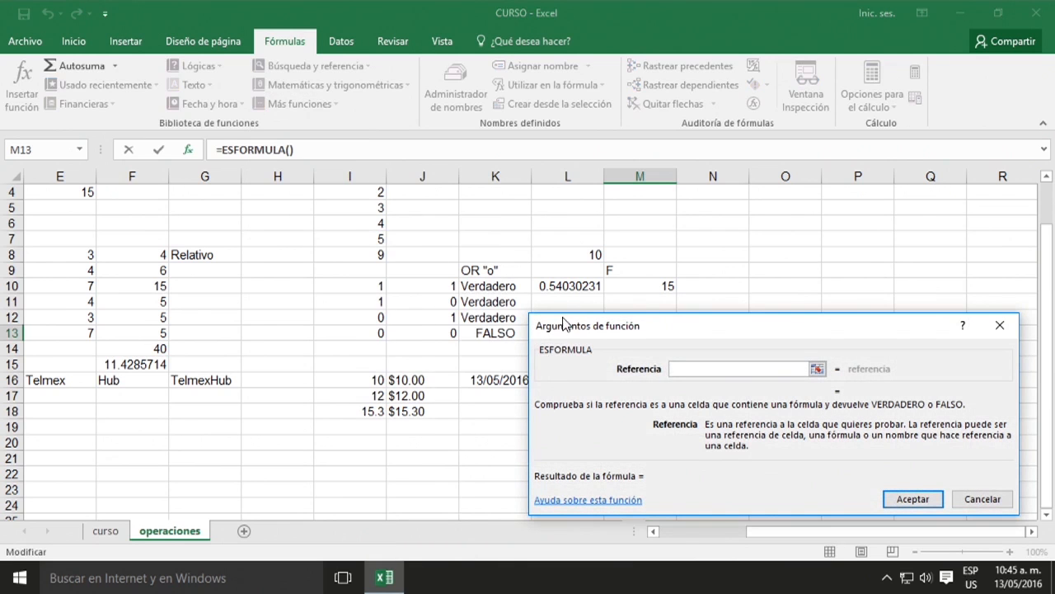
{"action": "left_click_drag", "start_coordinate": [565, 325], "coordinate": [561, 357]}
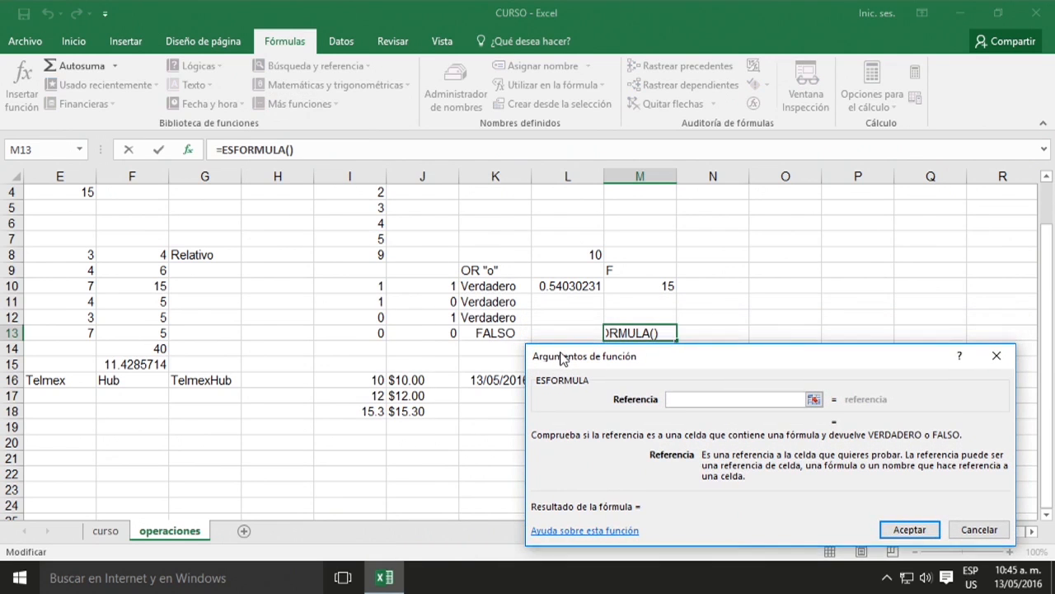
{"action": "left_click", "coordinate": [157, 362]}
{"action": "left_click", "coordinate": [921, 531]}
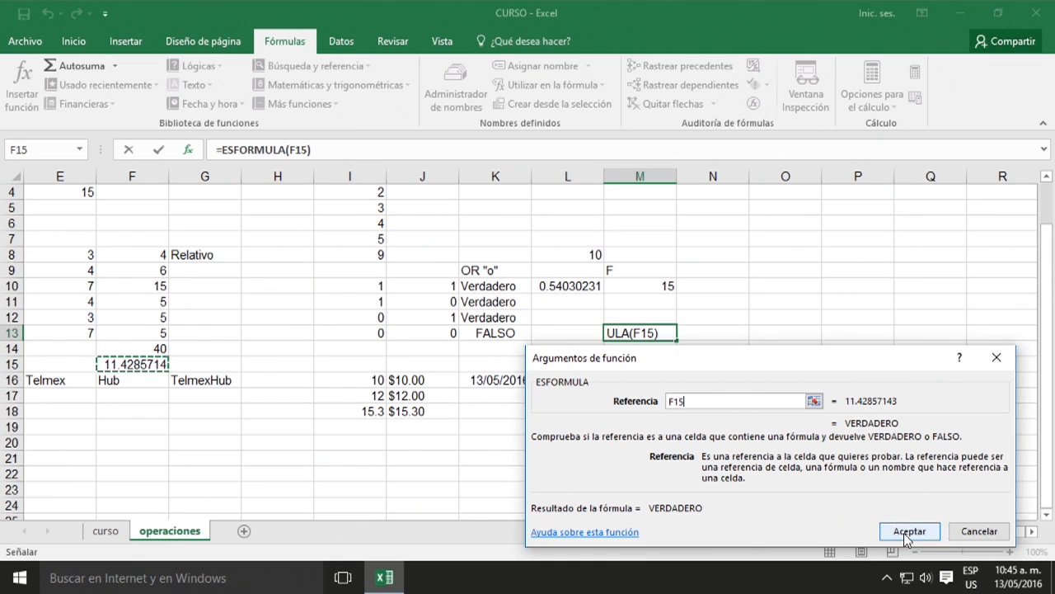
Insert a second ESFORMULA function in M14 to test whether cell F9 contains a formula.
{"action": "left_click", "coordinate": [657, 347]}
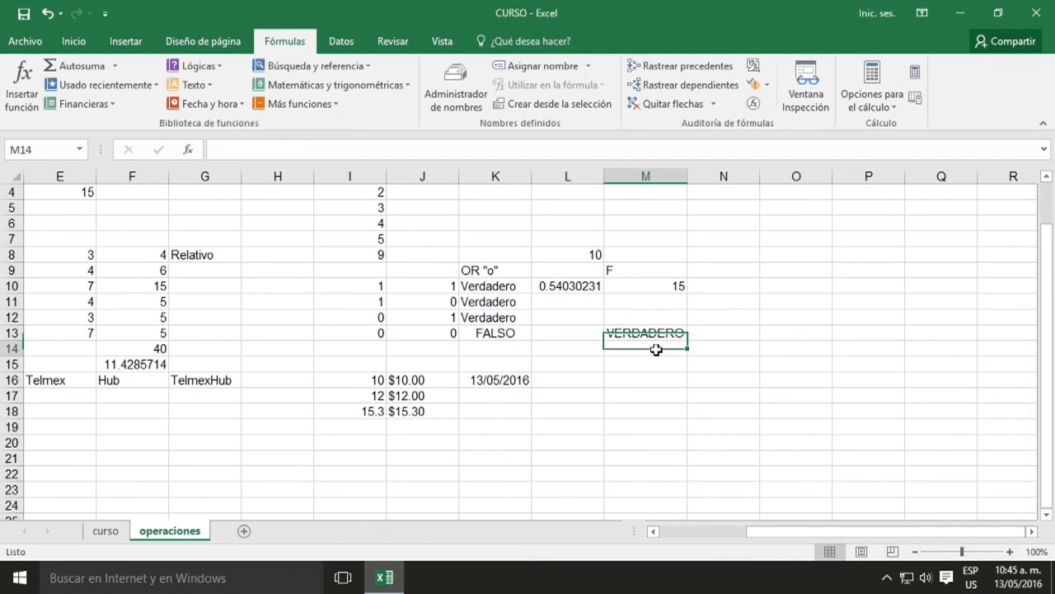
{"action": "left_click", "coordinate": [311, 101]}
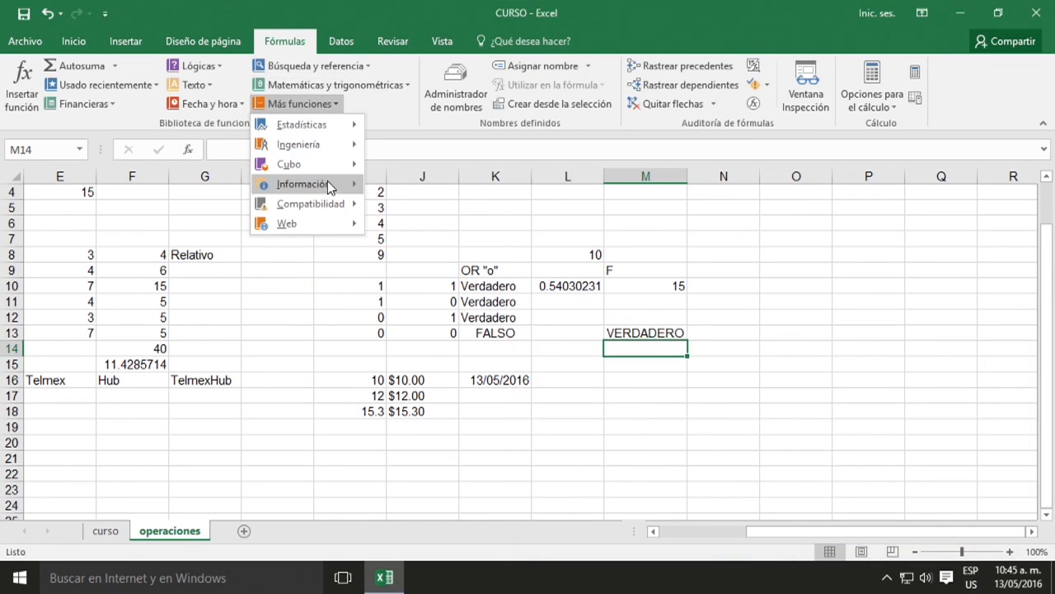
{"action": "left_click", "coordinate": [431, 305]}
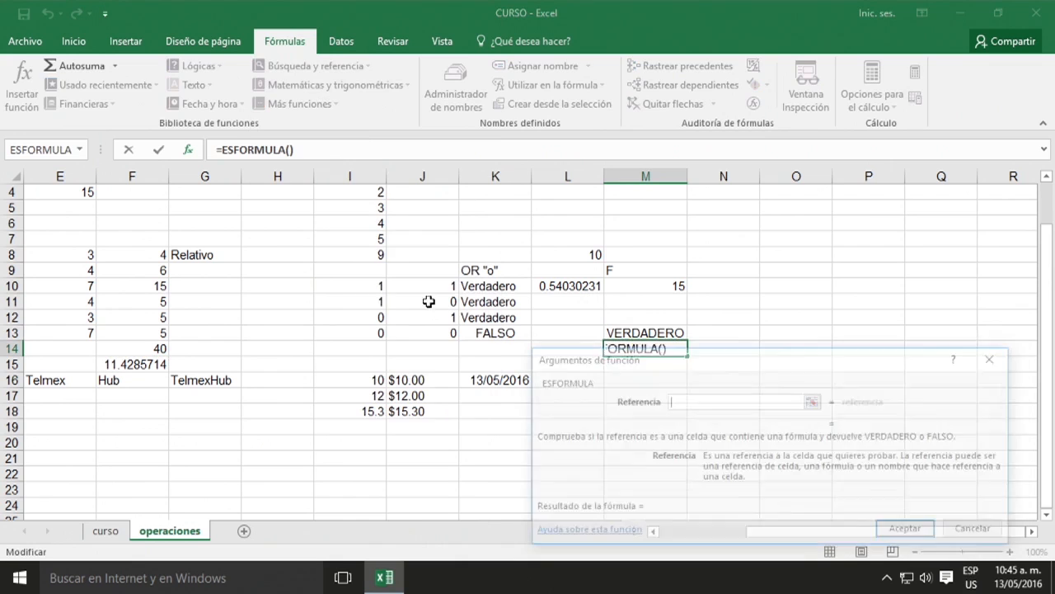
{"action": "left_click", "coordinate": [162, 275]}
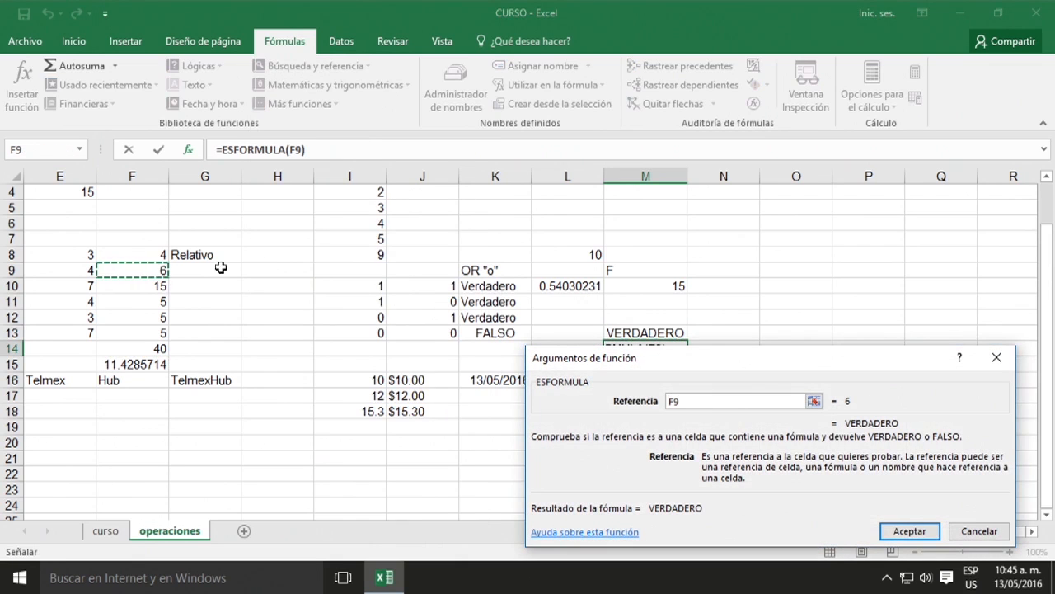
{"action": "left_click", "coordinate": [917, 534]}
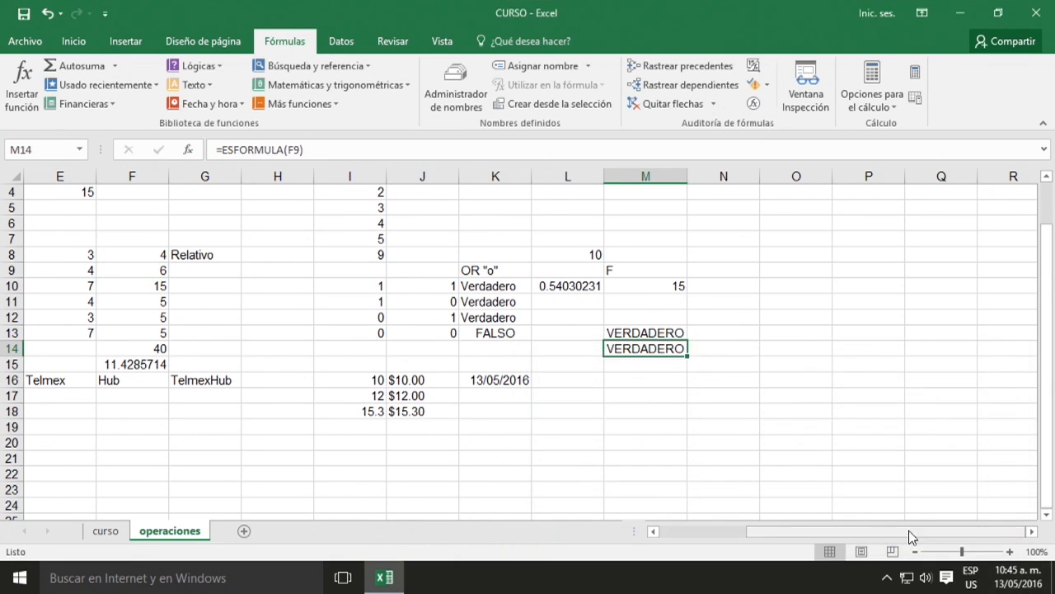
Review the ESFORMULA formulas in M13 and M14 and compare them with the cells F8:F11.
{"action": "left_click", "coordinate": [661, 334]}
{"action": "left_click", "coordinate": [661, 349]}
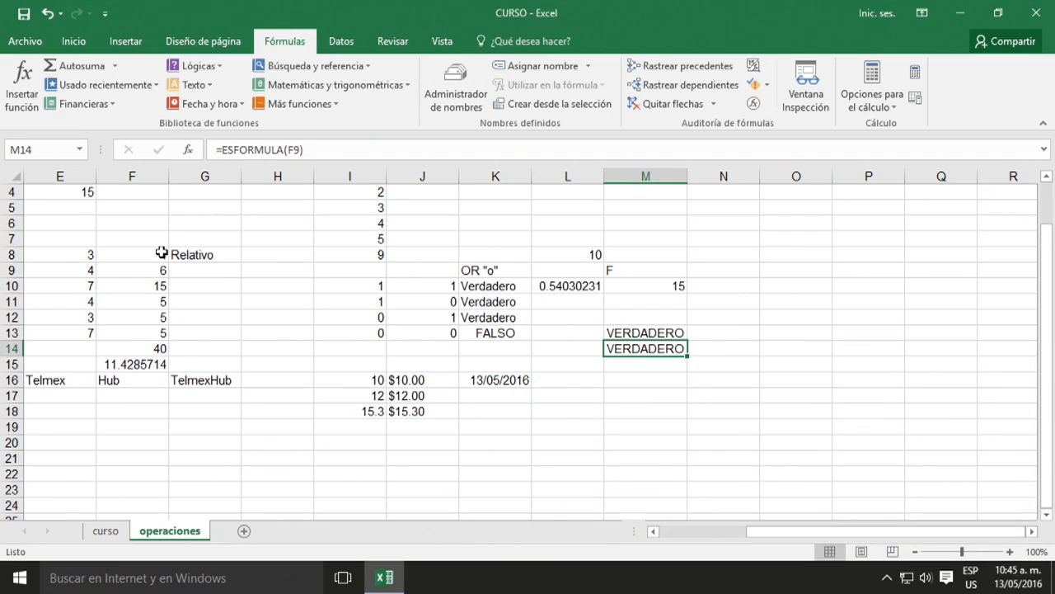
{"action": "left_click_drag", "start_coordinate": [159, 255], "coordinate": [156, 303]}
{"action": "left_click", "coordinate": [262, 285]}
Select M16 and look through the list of compatibility functions, from BINOM.CRIT and DESVEST down to VARP.
{"action": "left_click", "coordinate": [639, 380]}
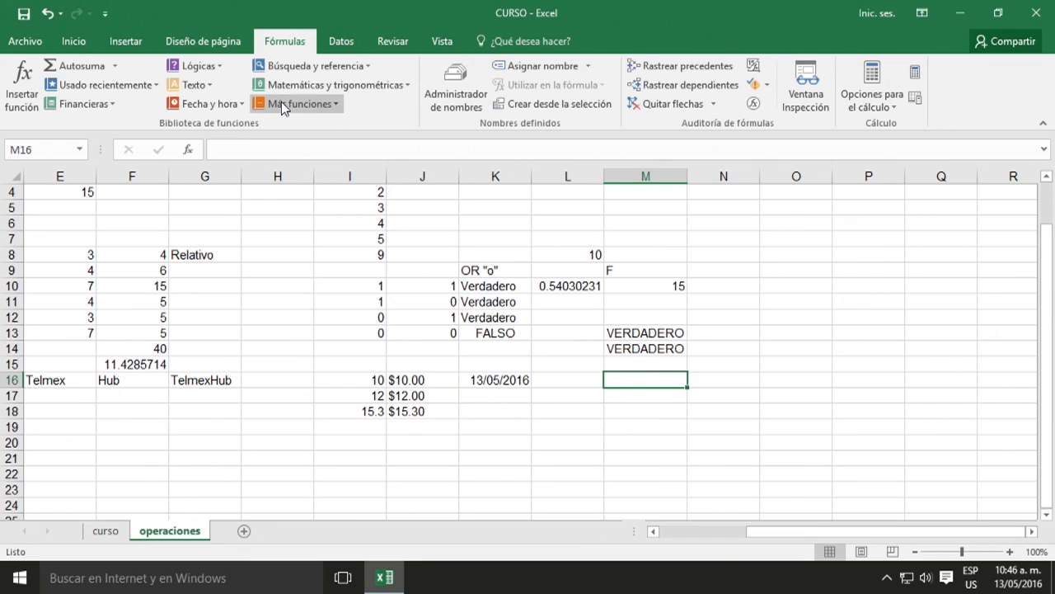
{"action": "left_click", "coordinate": [281, 102]}
{"action": "mouse_move", "coordinate": [324, 206]}
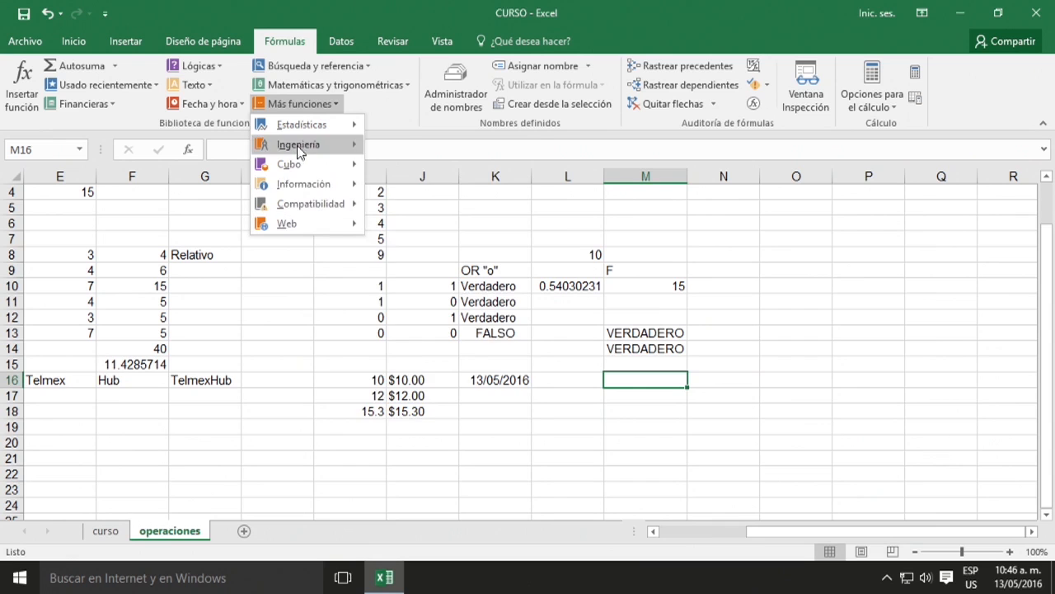
{"action": "mouse_move", "coordinate": [303, 197]}
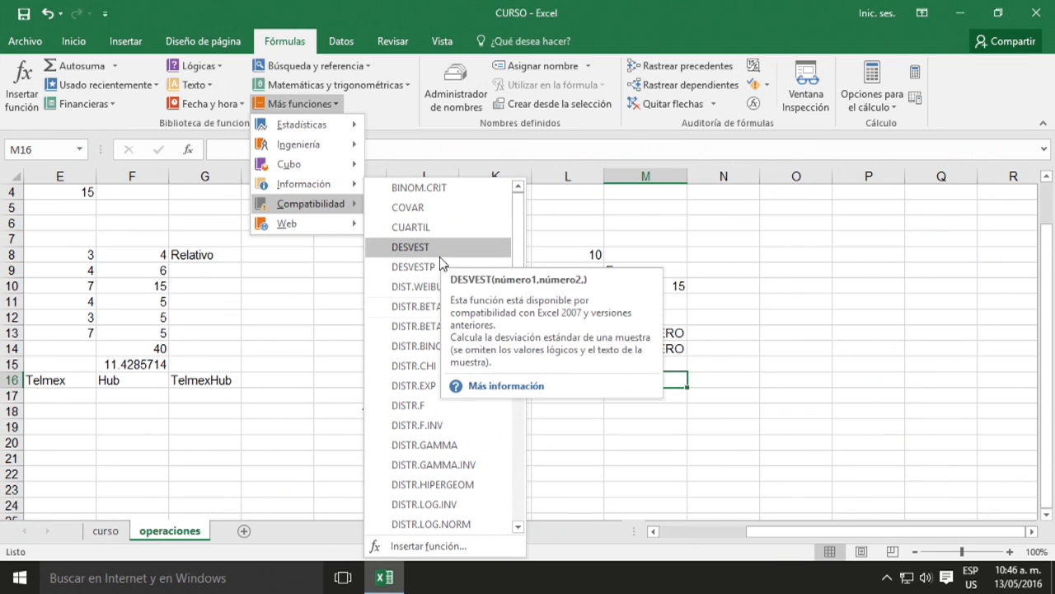
{"action": "scroll", "coordinate": [439, 256], "scroll_direction": "down", "scroll_amount": 8}
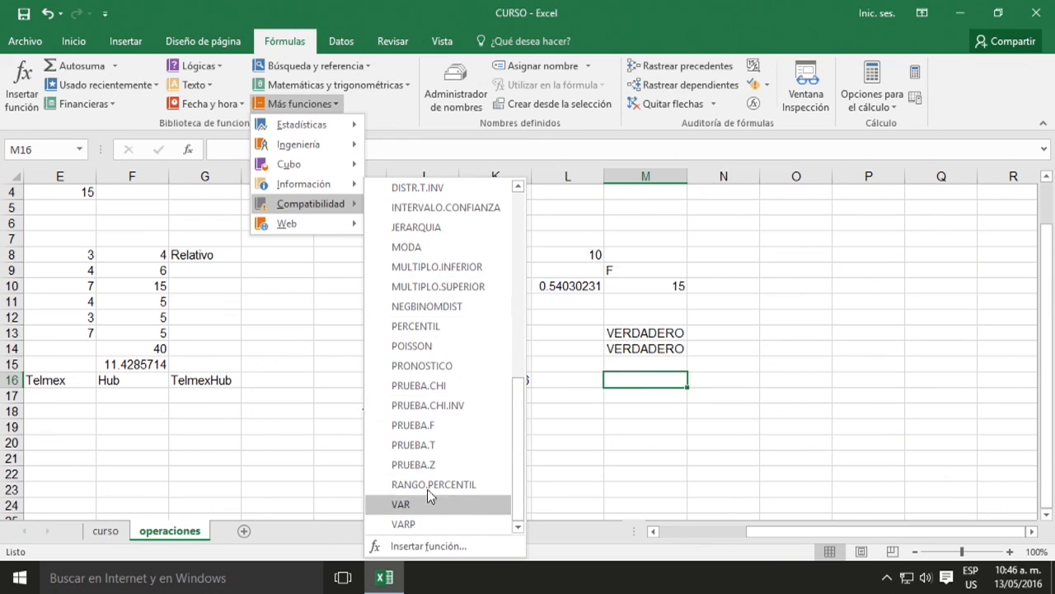